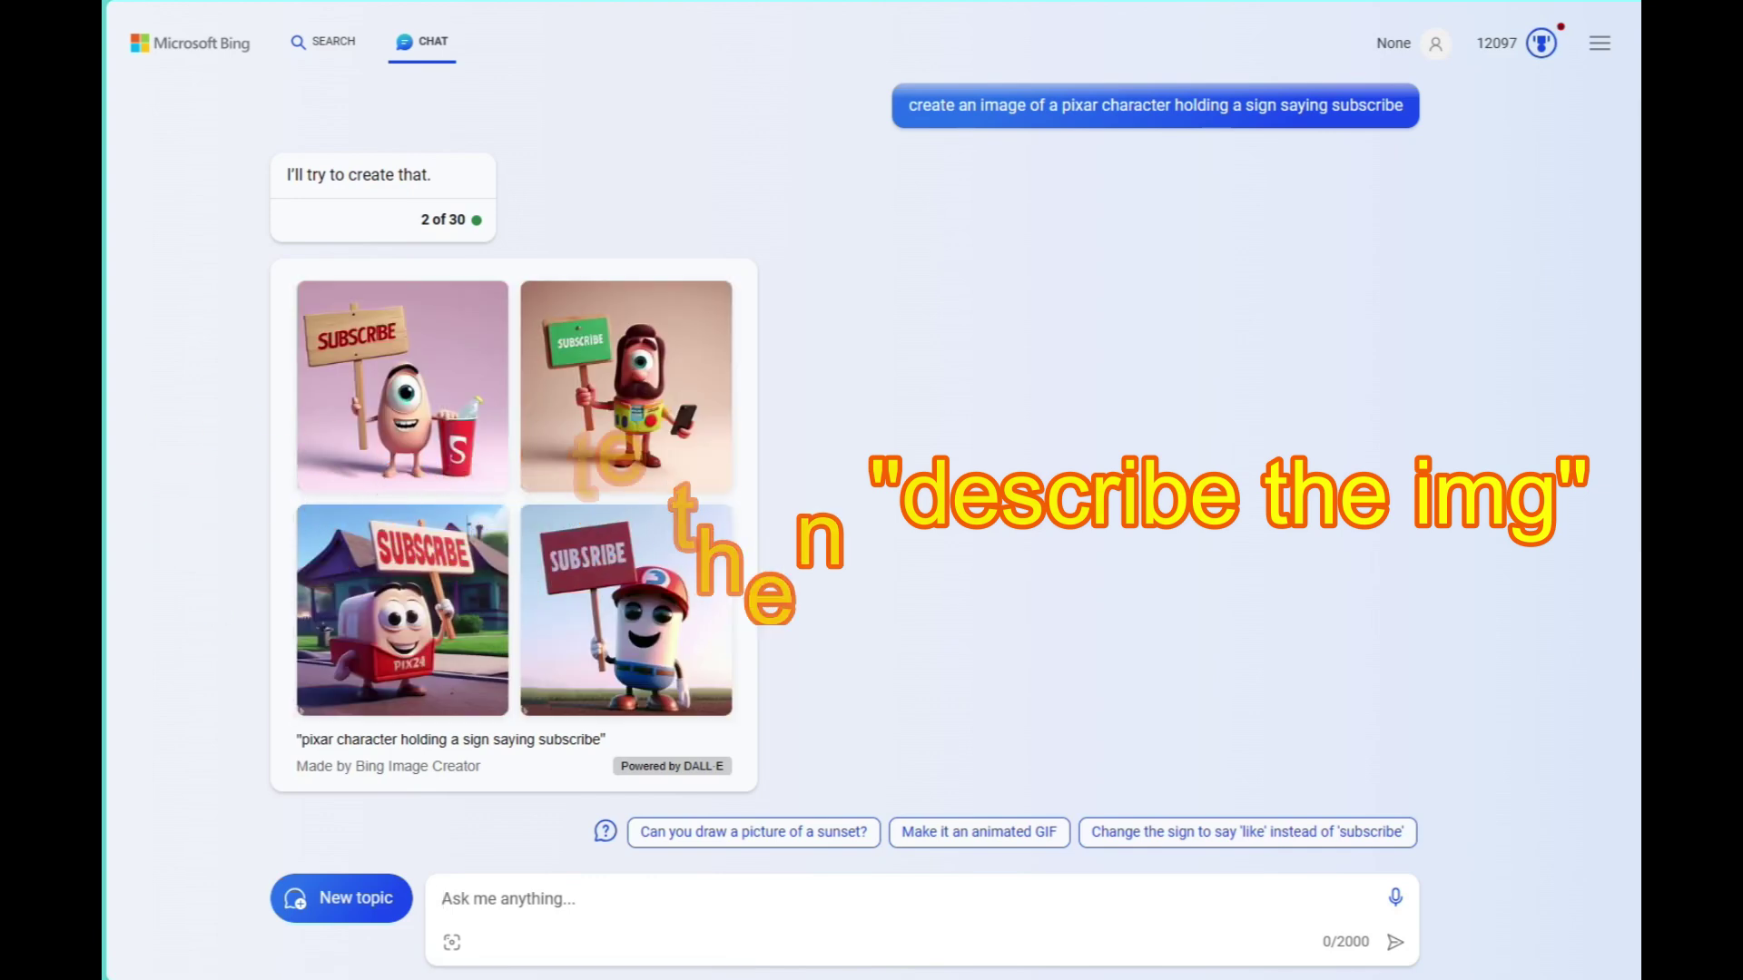
View the first of the four generated images full size, then return to the chat.
{"action": "left_click", "coordinate": [370, 499]}
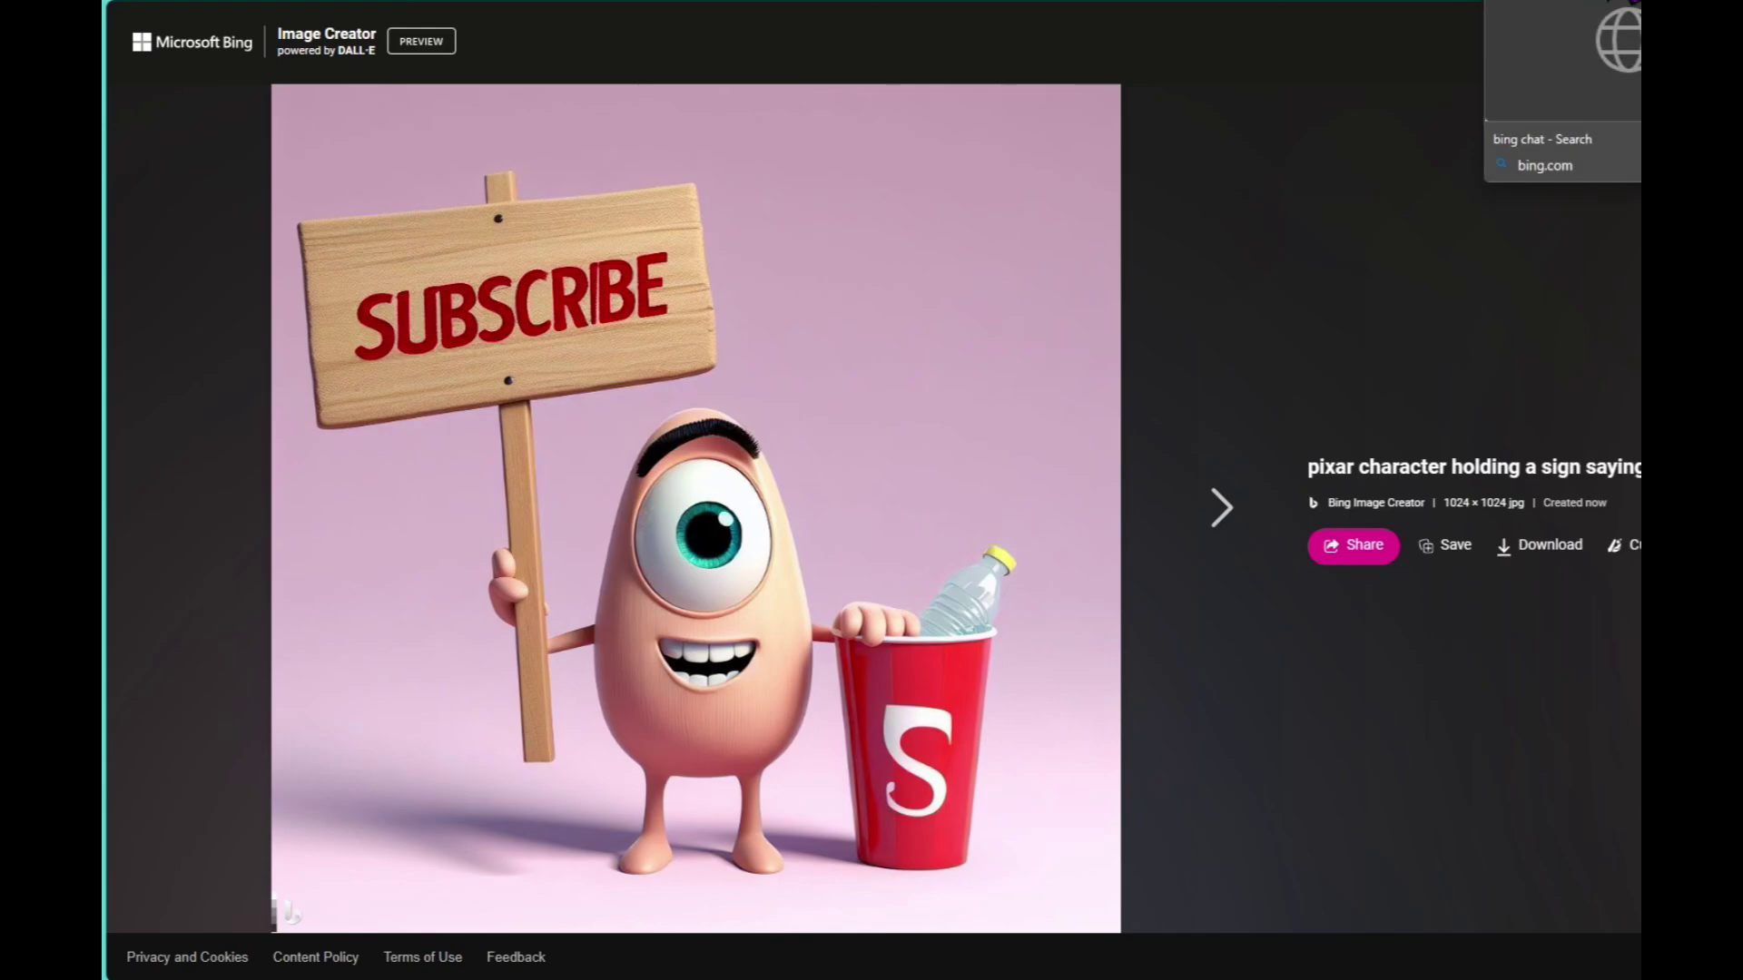
{"action": "left_click", "coordinate": [1625, 2]}
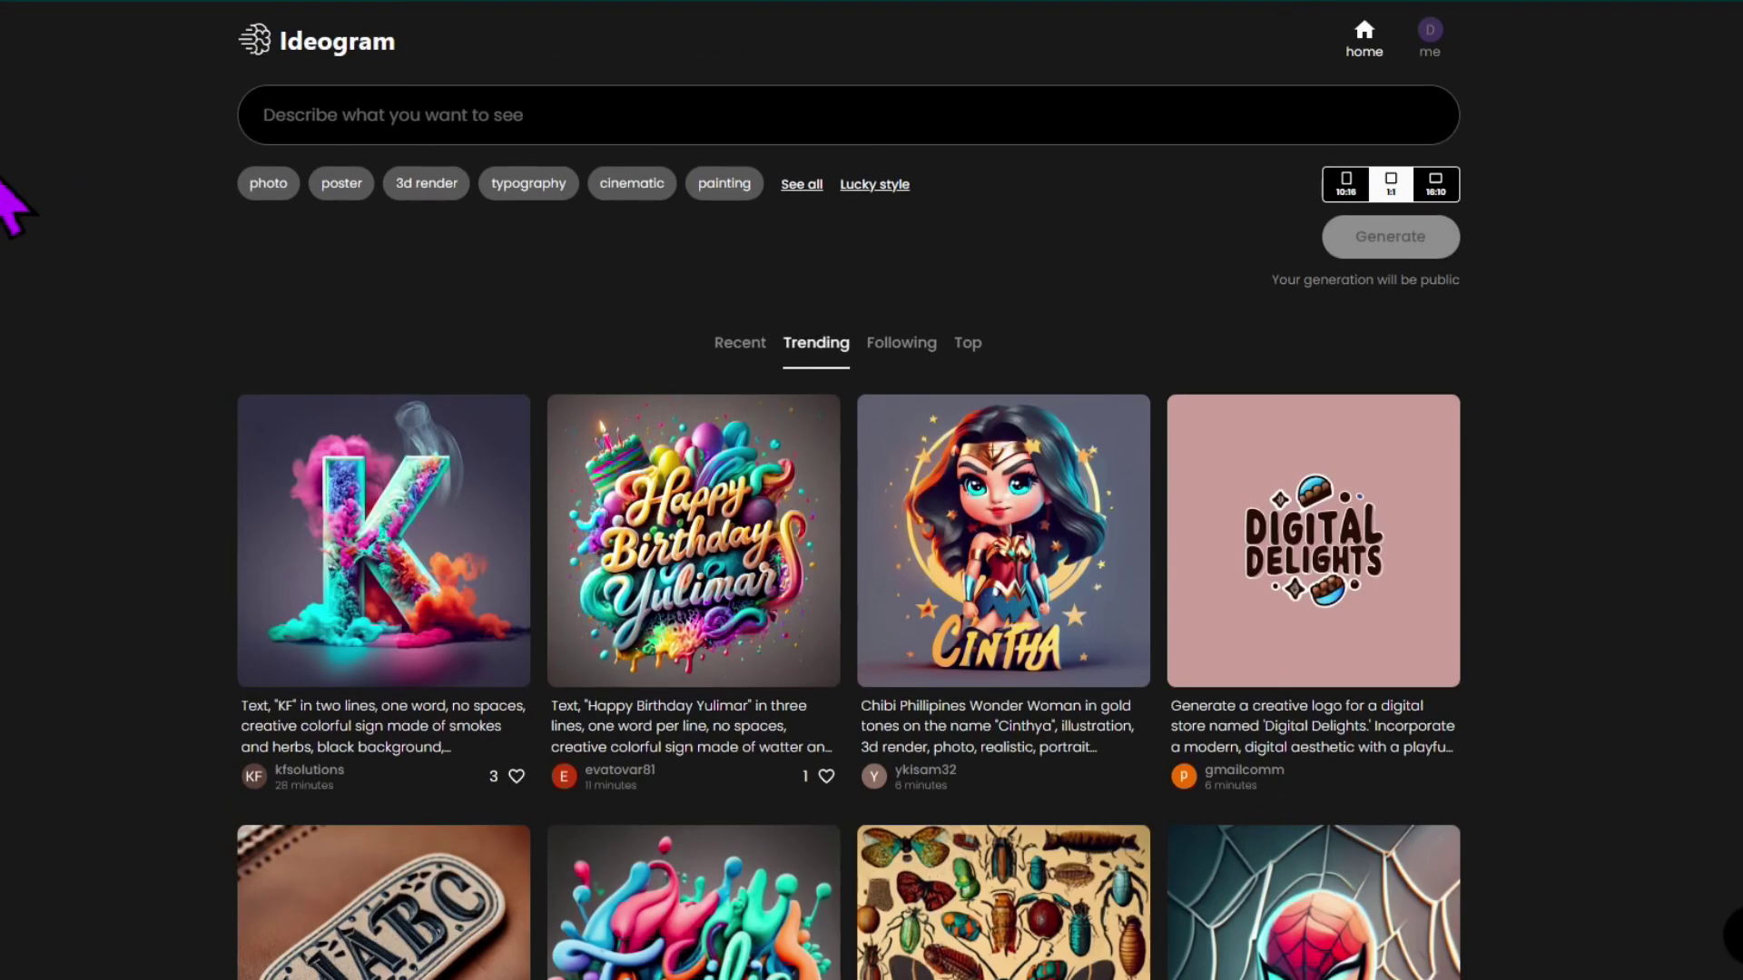
{"action": "scroll", "coordinate": [8, 195], "scroll_direction": "down", "scroll_amount": 5}
{"action": "scroll", "coordinate": [7, 195], "scroll_direction": "down", "scroll_amount": 5}
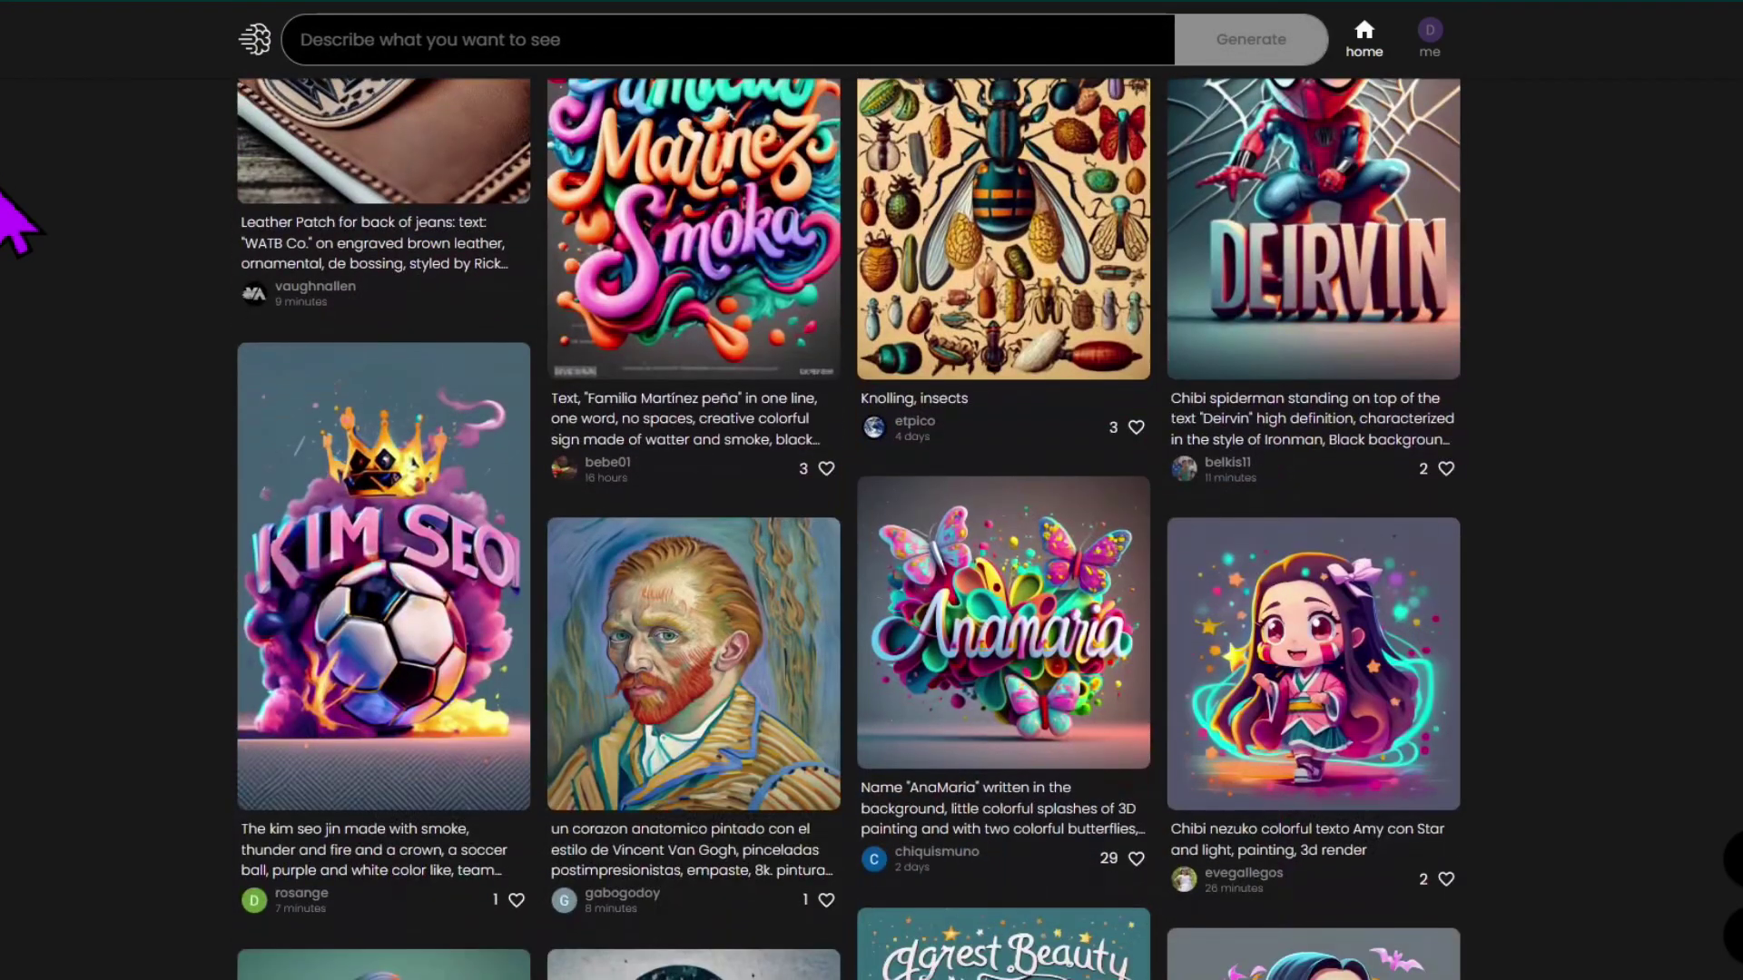
{"action": "scroll", "coordinate": [8, 195], "scroll_direction": "down", "scroll_amount": 5}
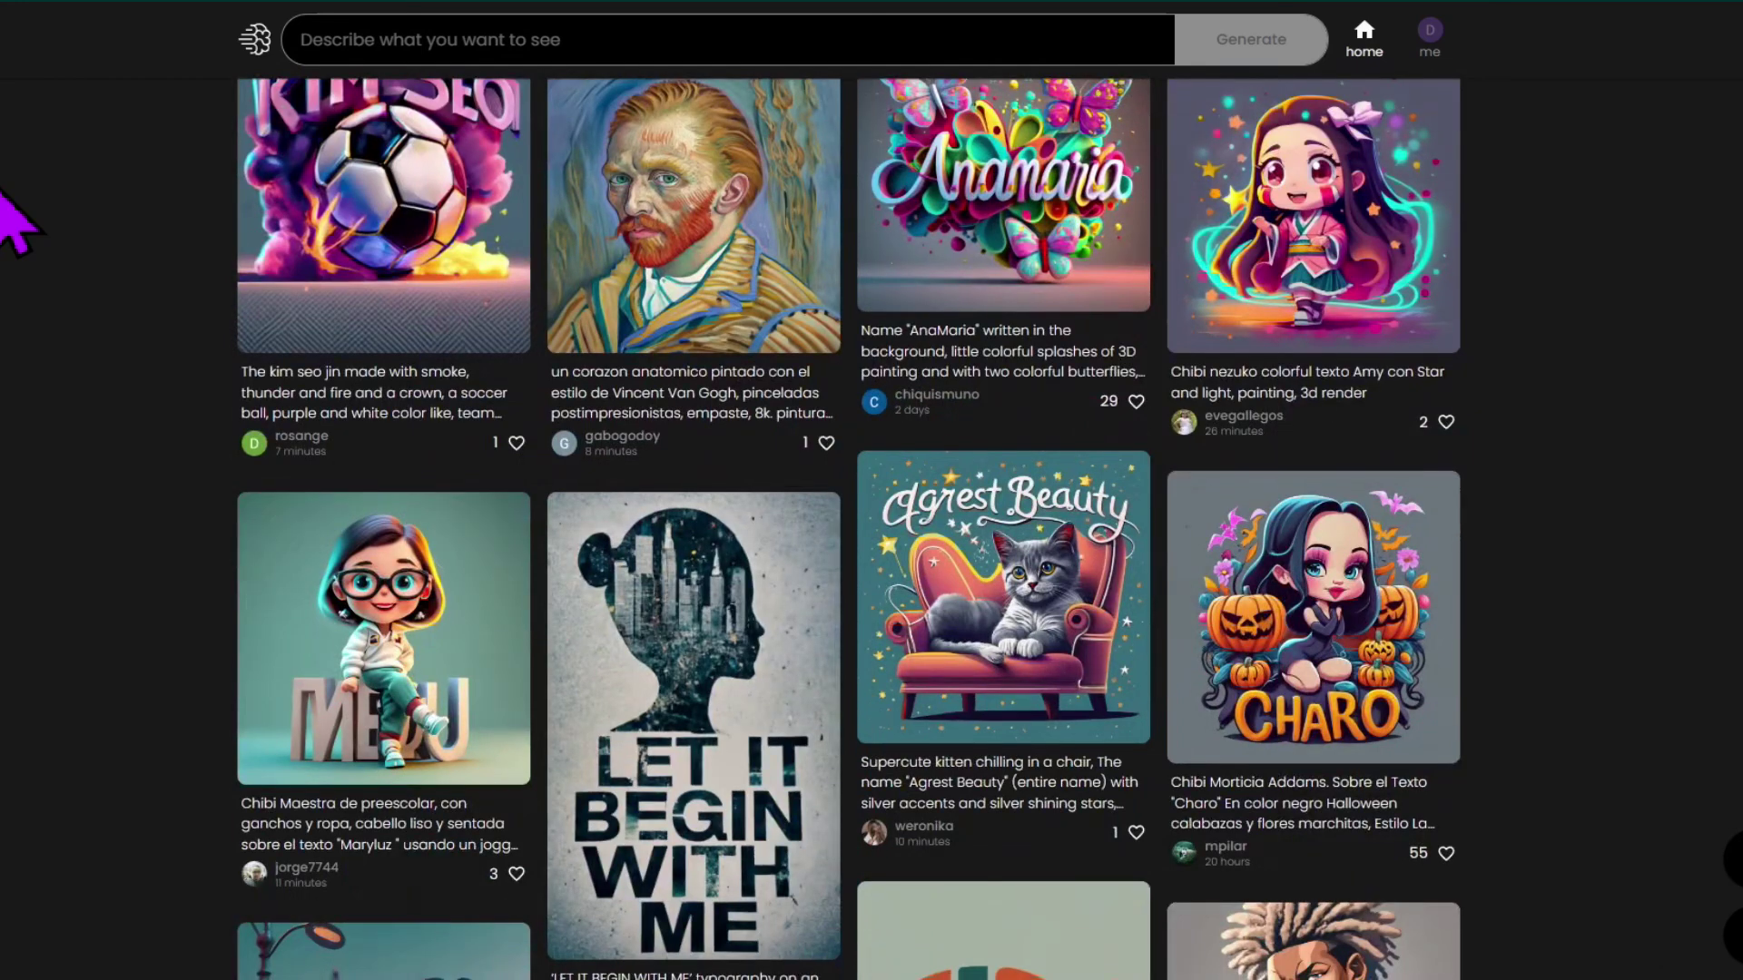
{"action": "scroll", "coordinate": [16, 218], "scroll_direction": "down", "scroll_amount": 3}
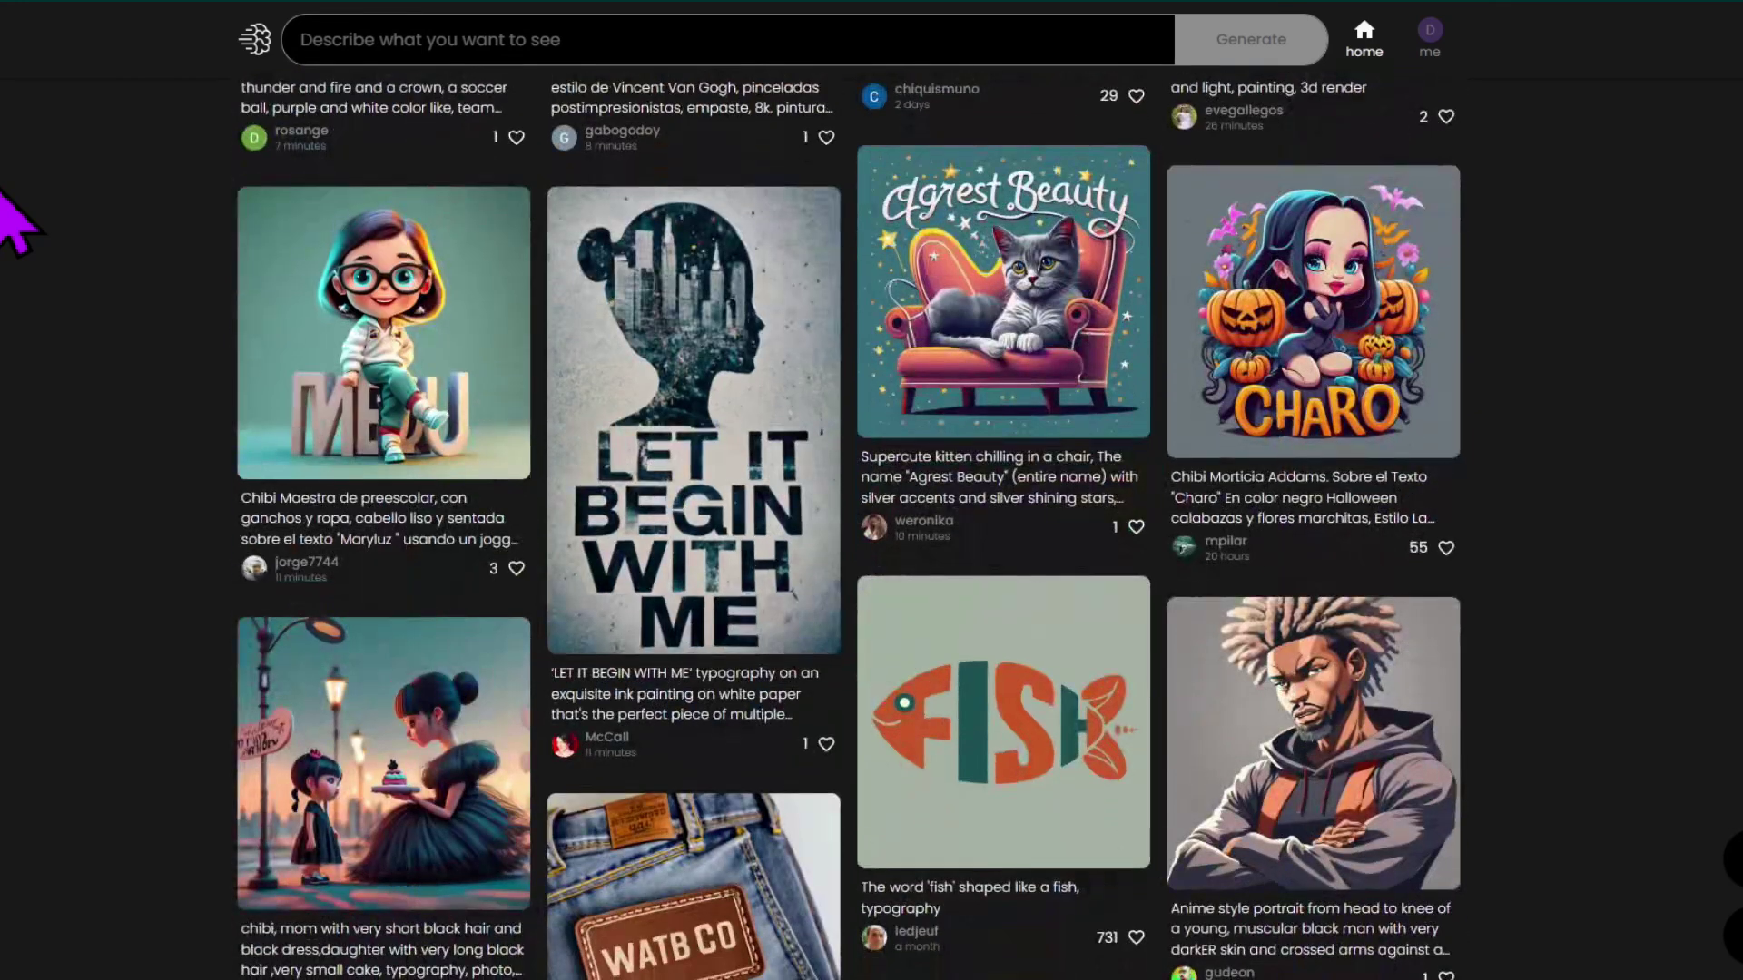
{"action": "scroll", "coordinate": [17, 218], "scroll_direction": "down", "scroll_amount": 7}
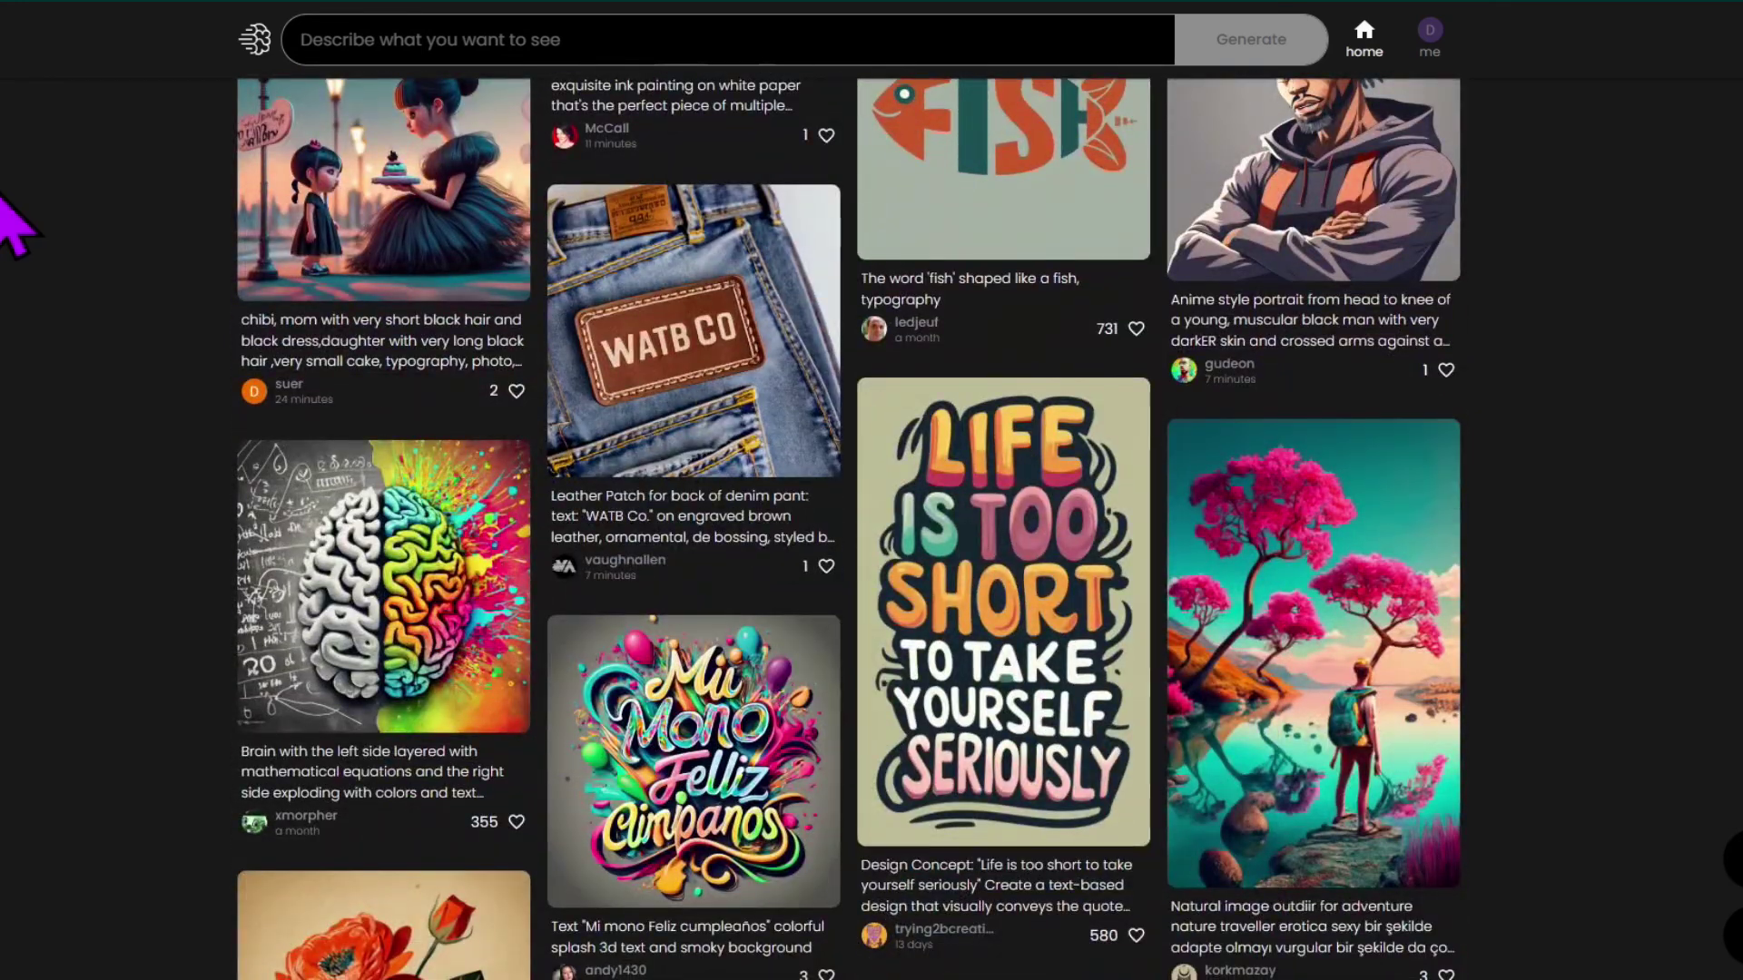
{"action": "scroll", "coordinate": [16, 218], "scroll_direction": "down", "scroll_amount": 3}
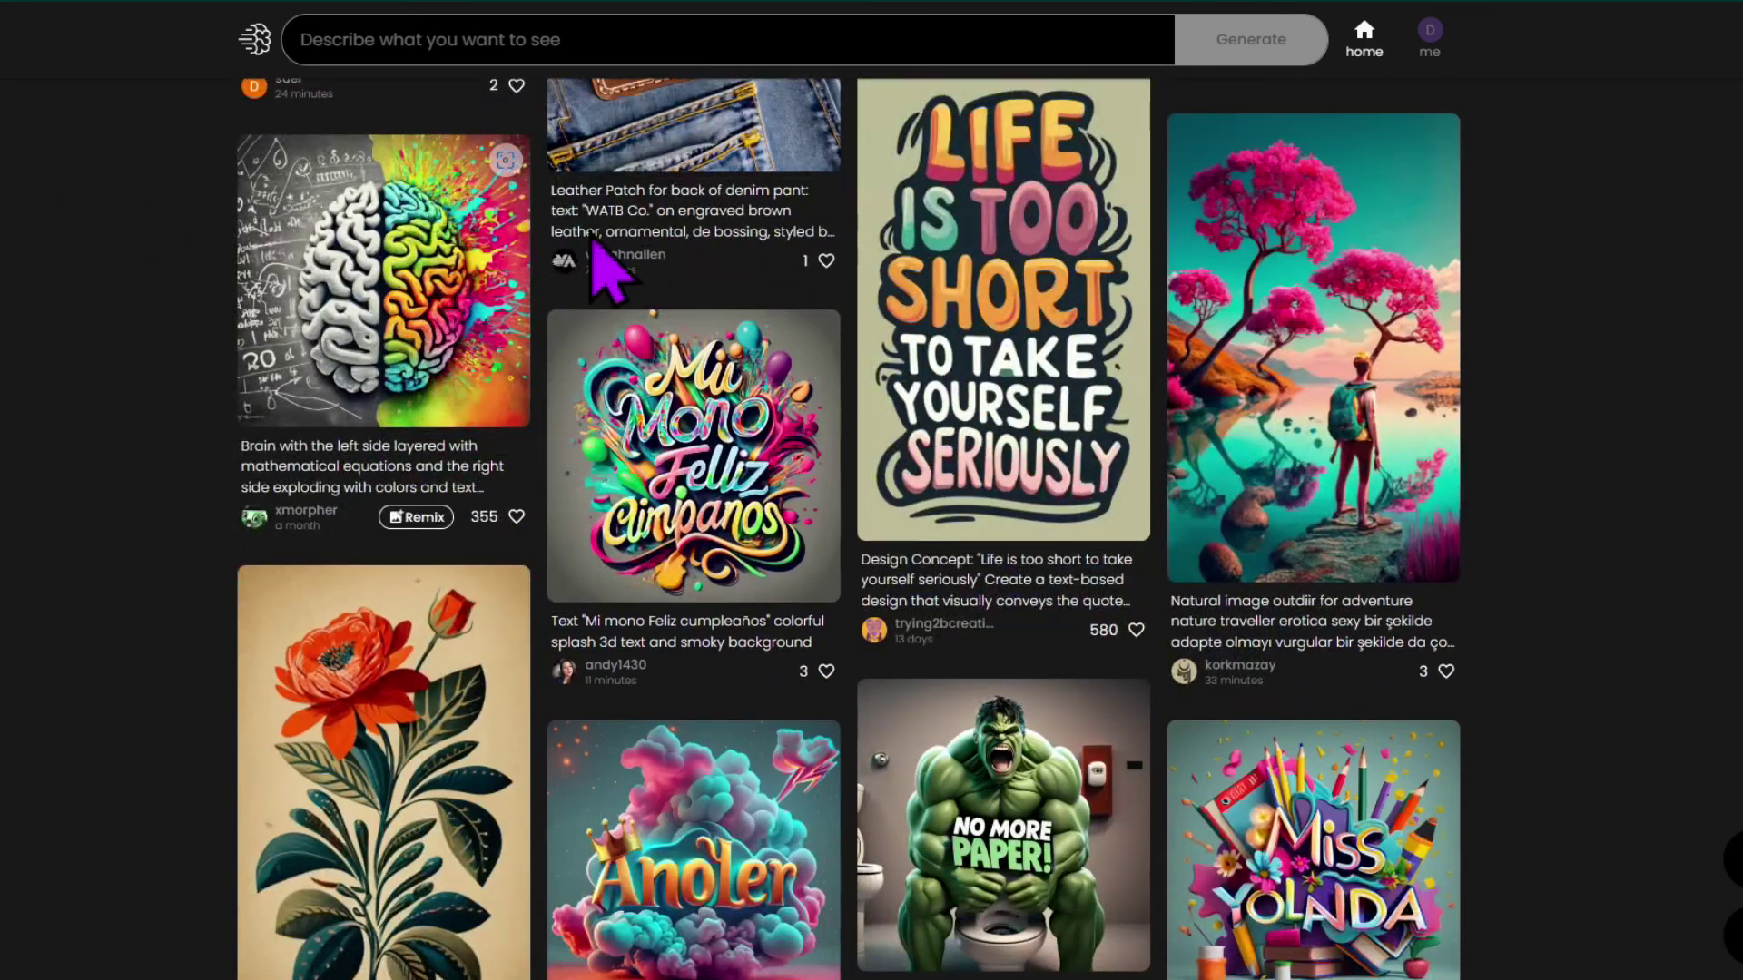
{"action": "left_click", "coordinate": [1013, 283]}
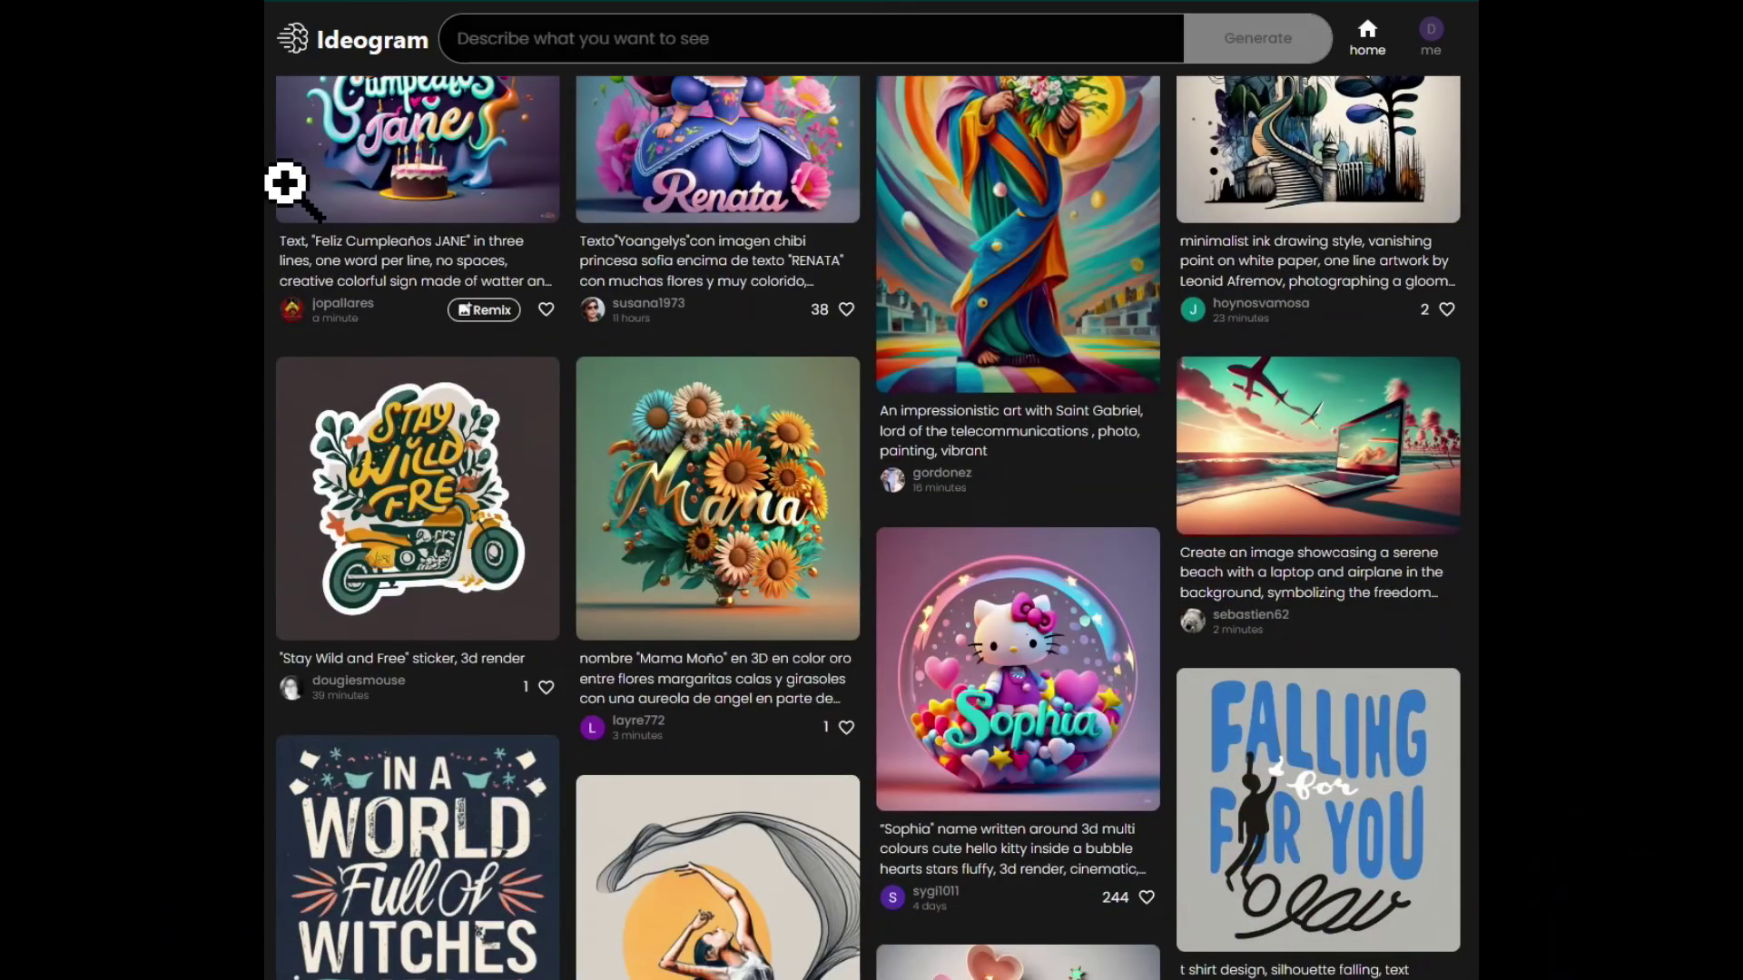
{"action": "scroll", "coordinate": [346, 199], "scroll_direction": "down", "scroll_amount": 3}
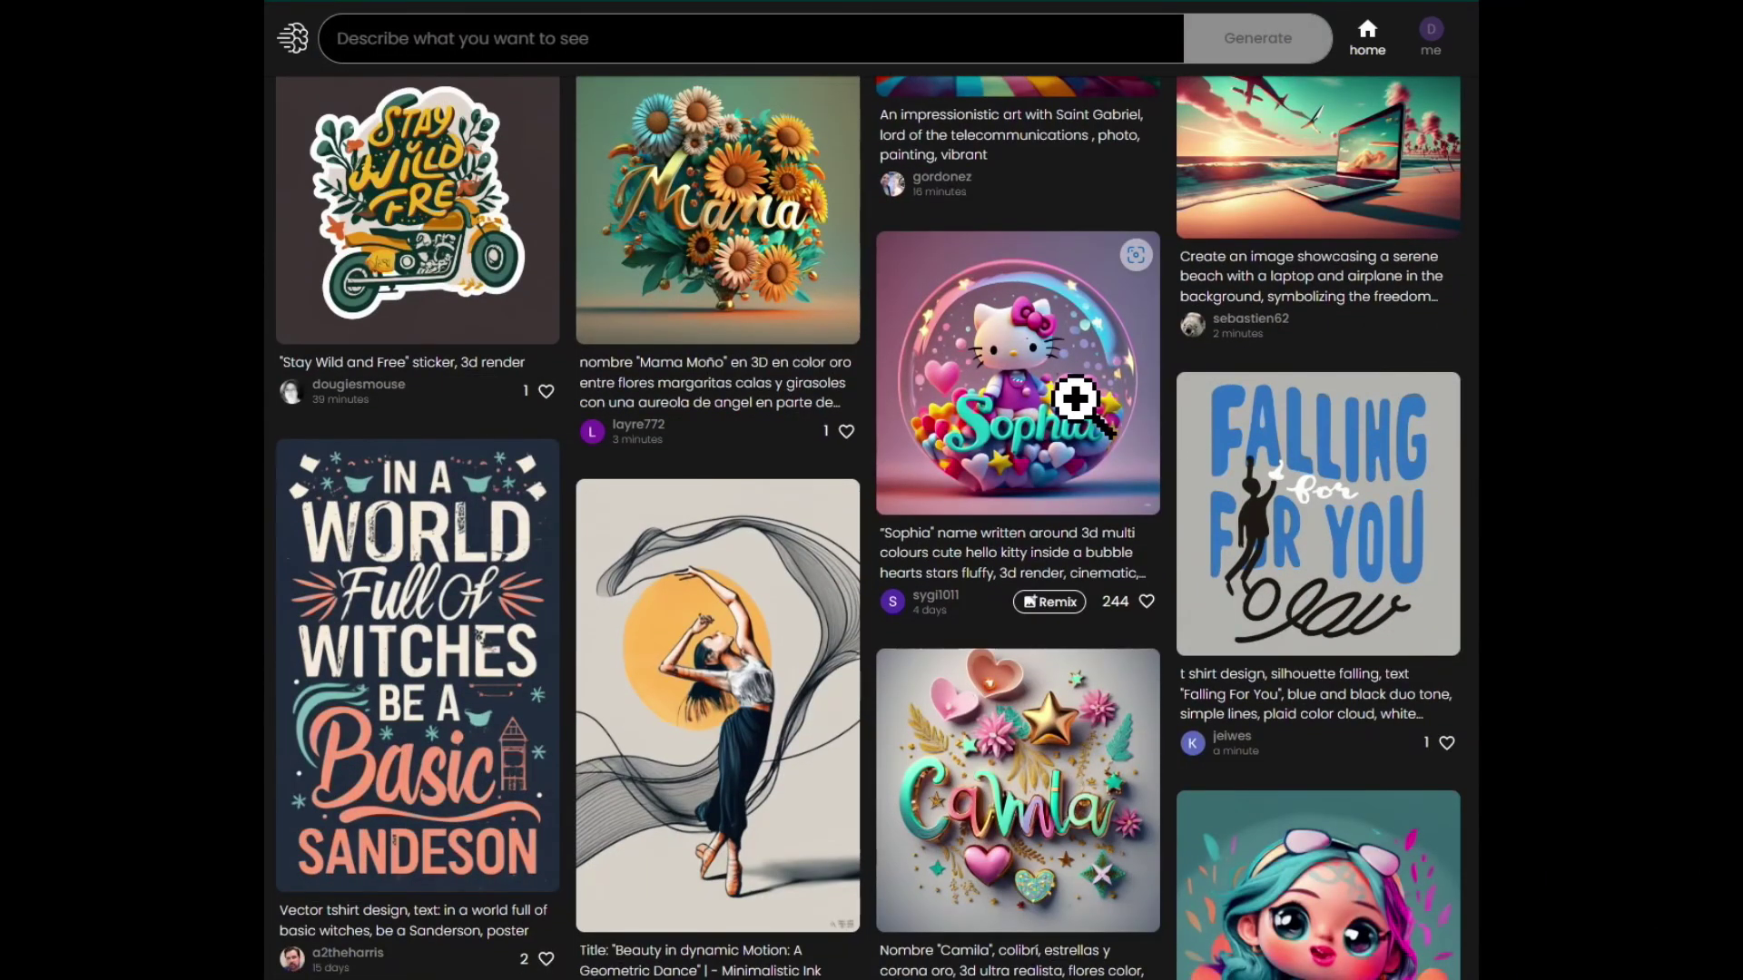
{"action": "left_click", "coordinate": [1112, 417]}
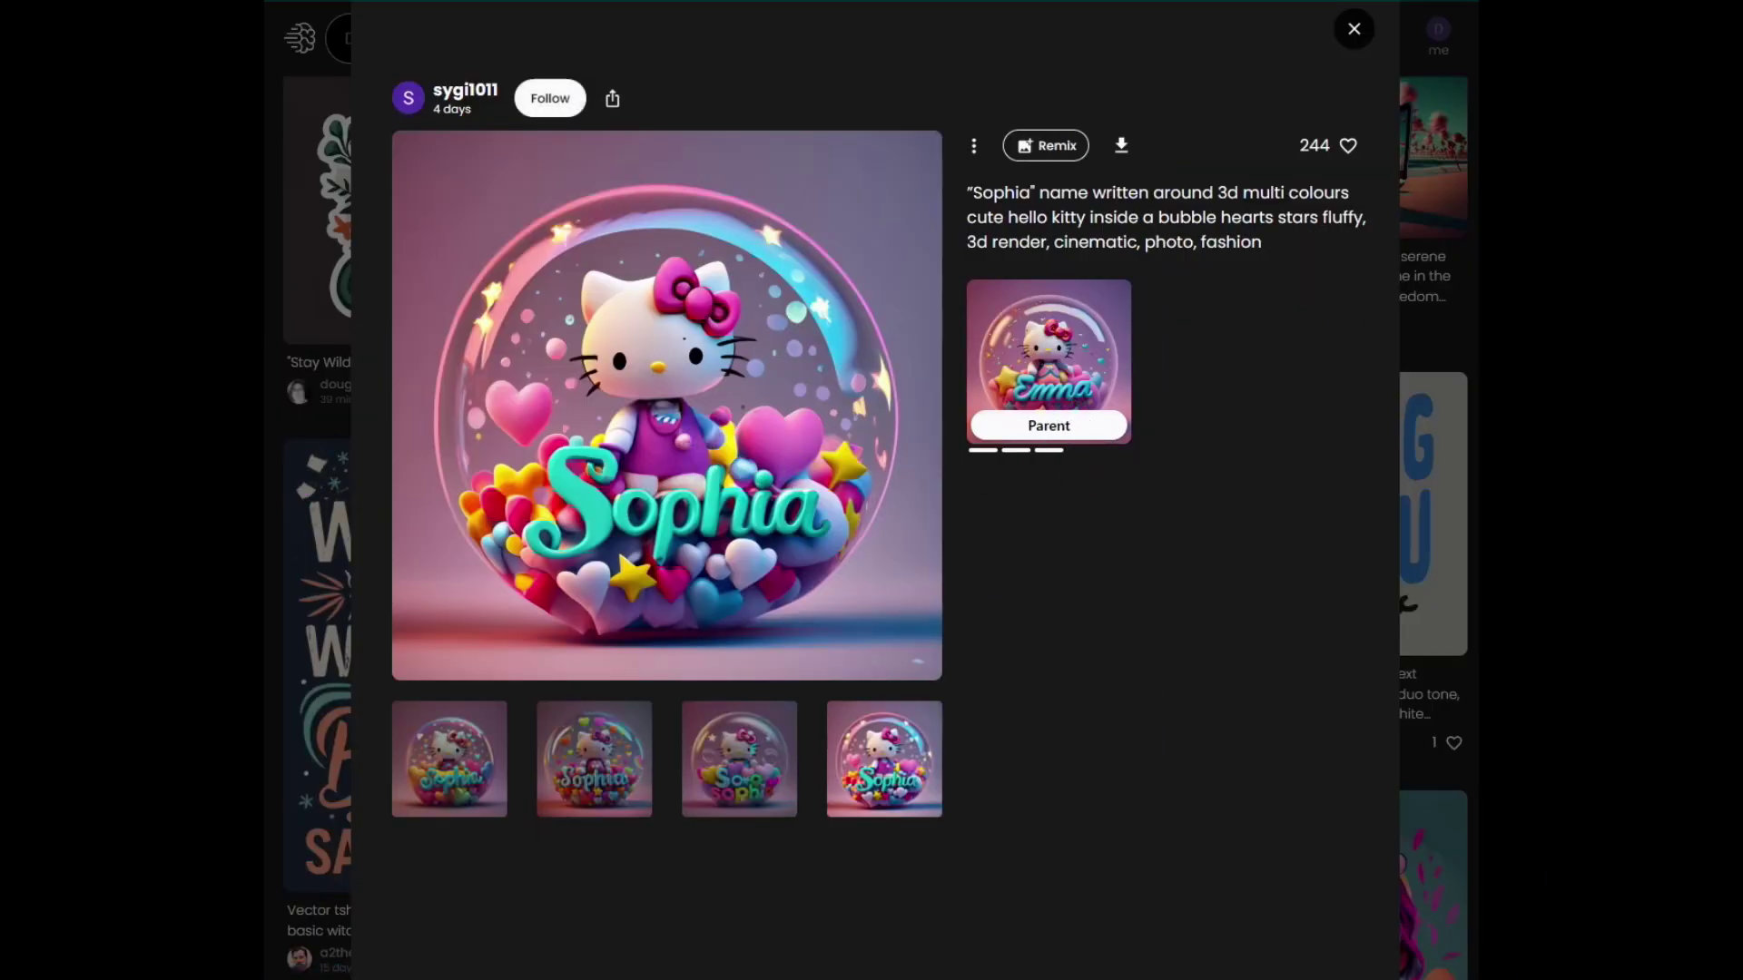
{"action": "key", "text": "Escape"}
{"action": "left_click", "coordinate": [452, 656]}
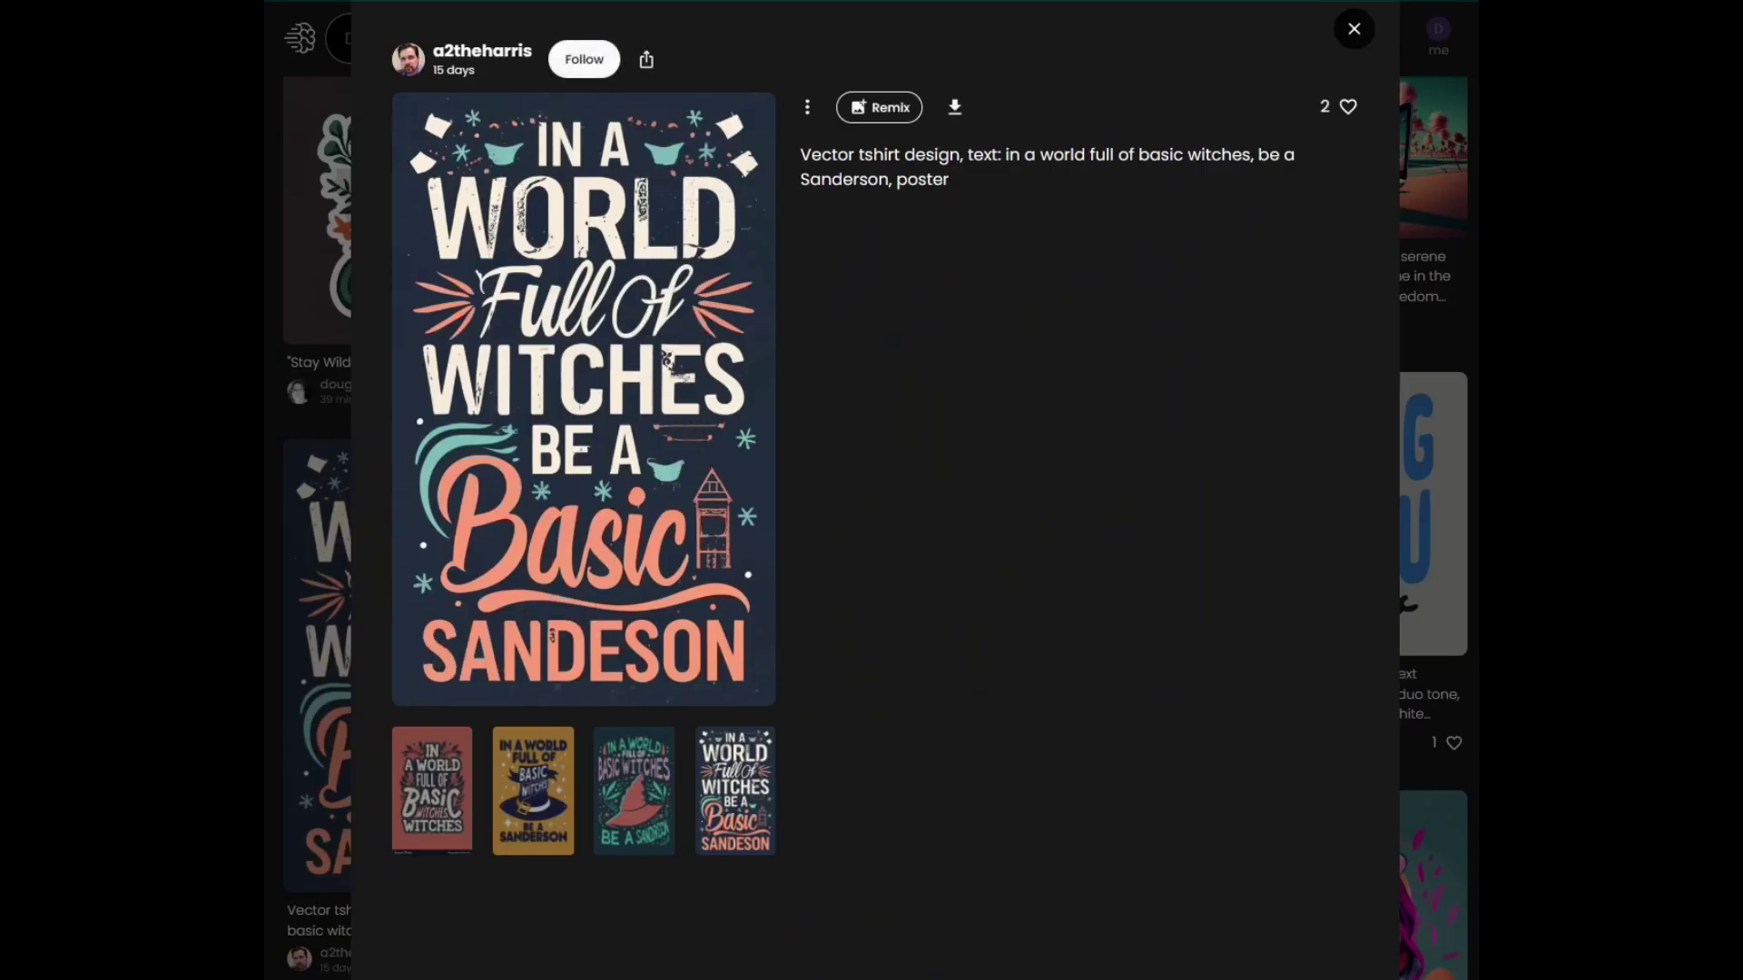
{"action": "key", "text": "Escape"}
{"action": "scroll", "coordinate": [715, 309], "scroll_direction": "down", "scroll_amount": 4}
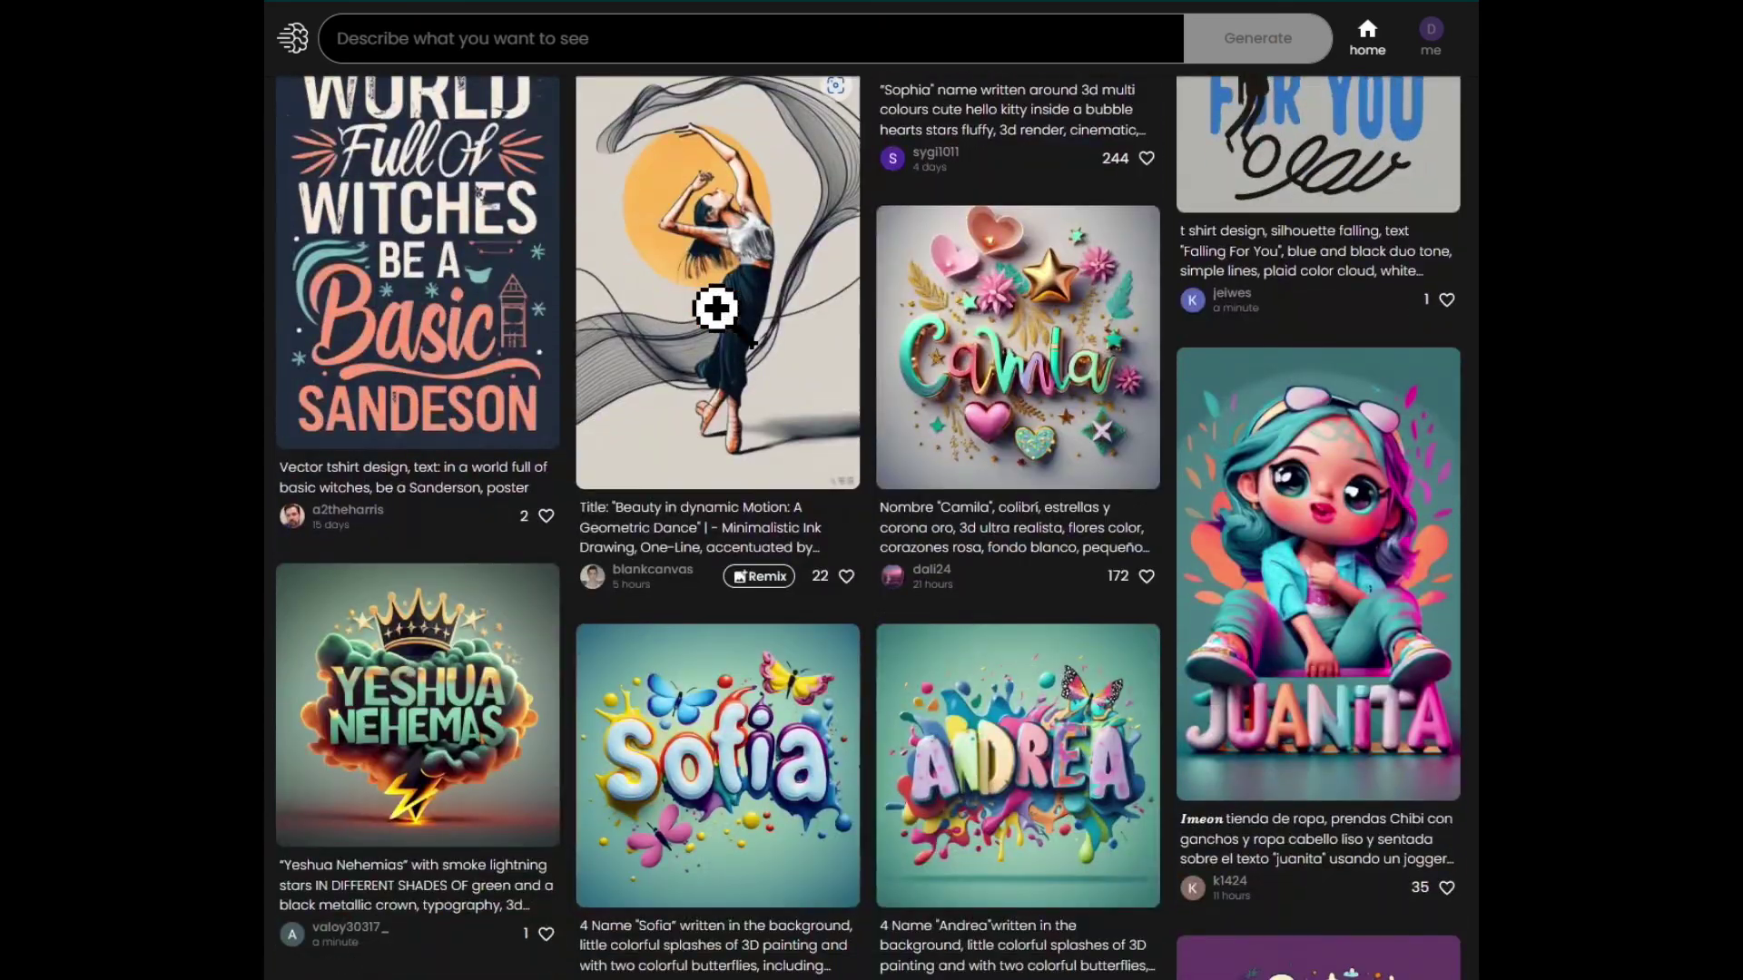
{"action": "scroll", "coordinate": [716, 308], "scroll_direction": "down", "scroll_amount": 10}
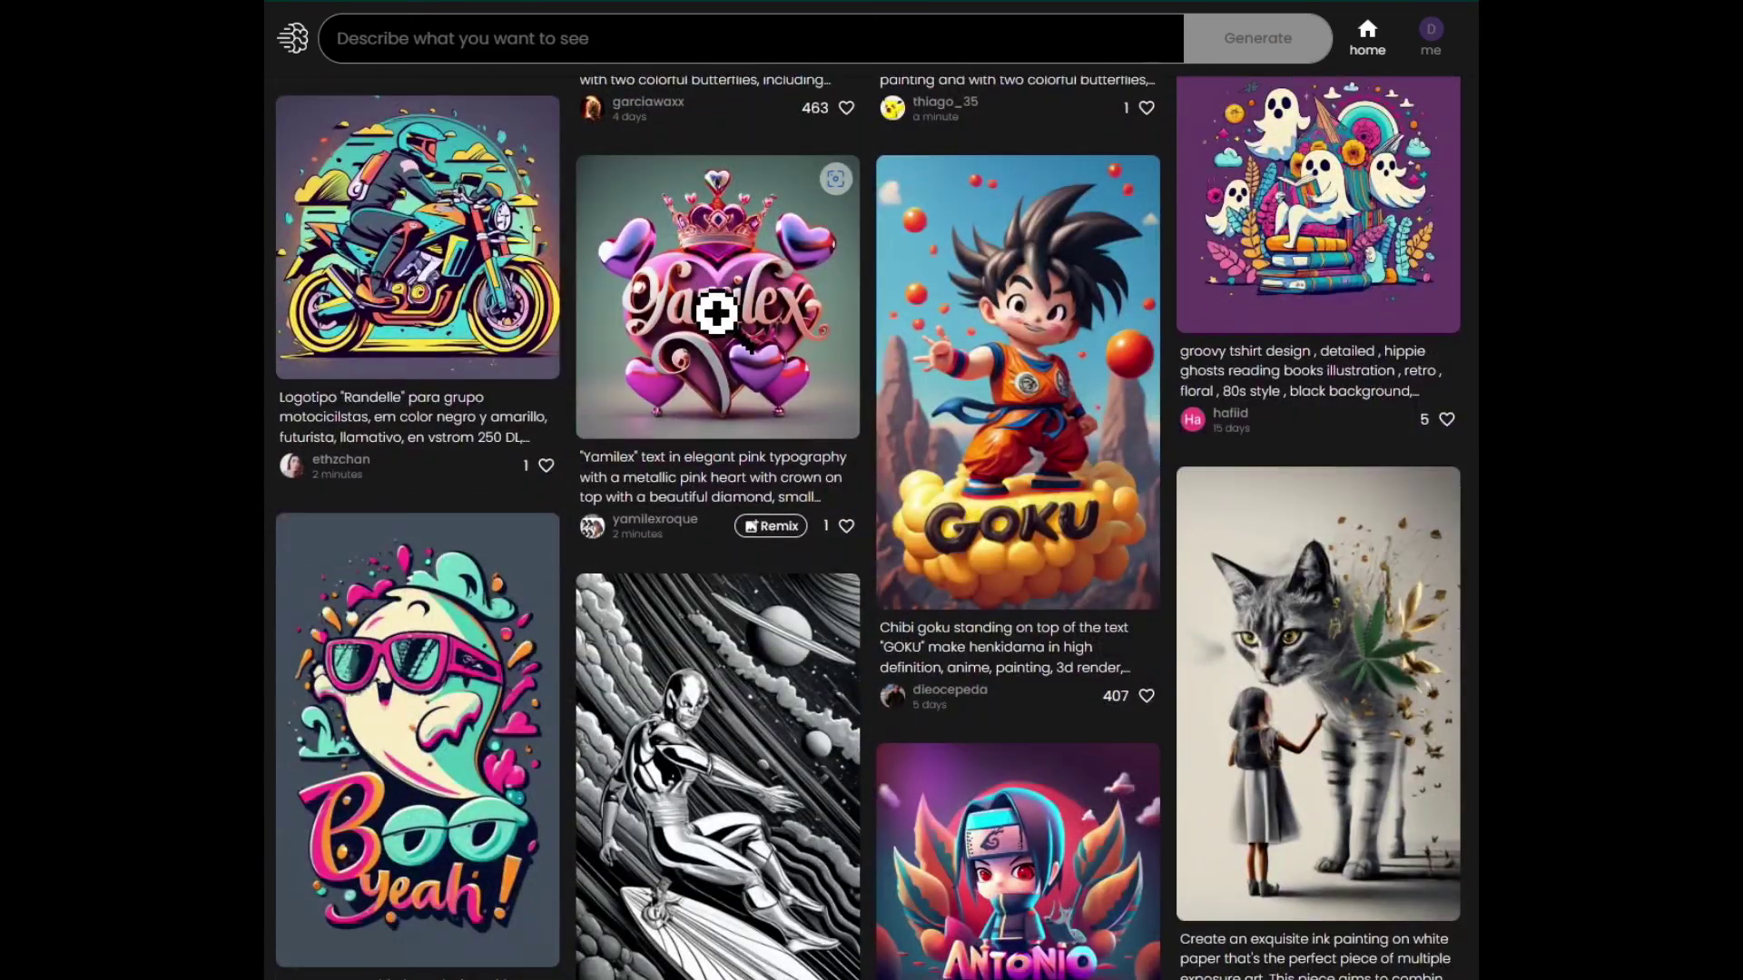
{"action": "scroll", "coordinate": [712, 311], "scroll_direction": "down", "scroll_amount": 6}
{"action": "scroll", "coordinate": [712, 311], "scroll_direction": "up", "scroll_amount": 4}
{"action": "left_click", "coordinate": [908, 363]}
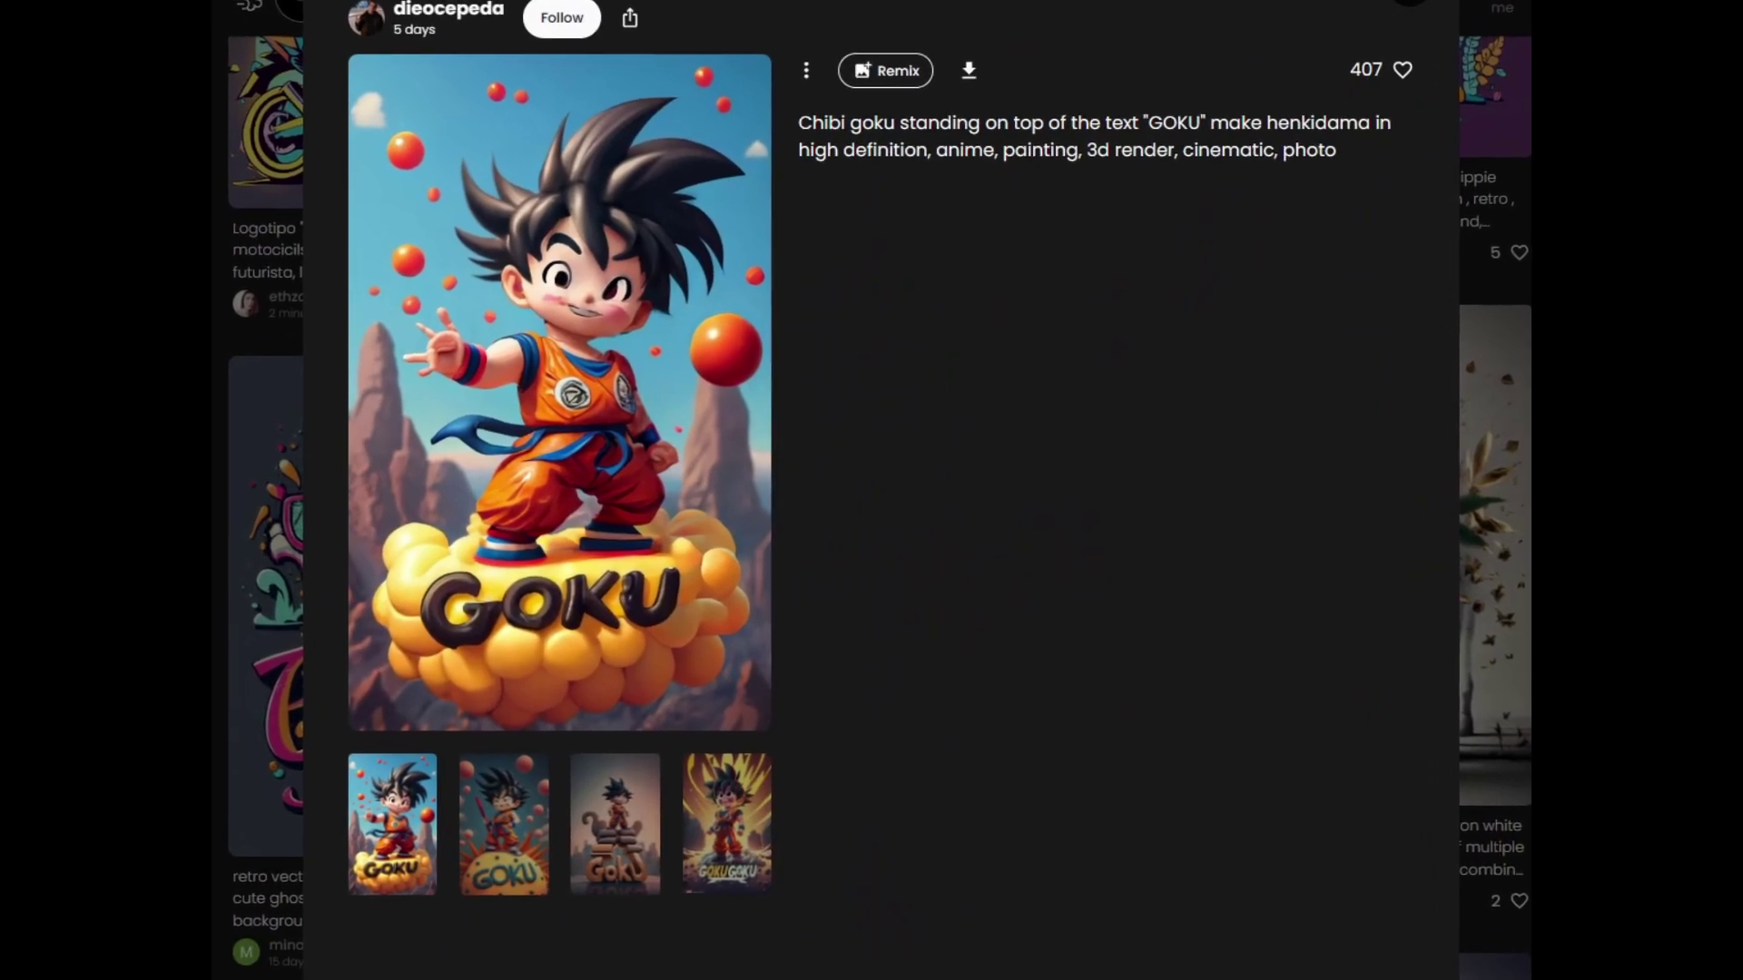
{"action": "left_click", "coordinate": [731, 850]}
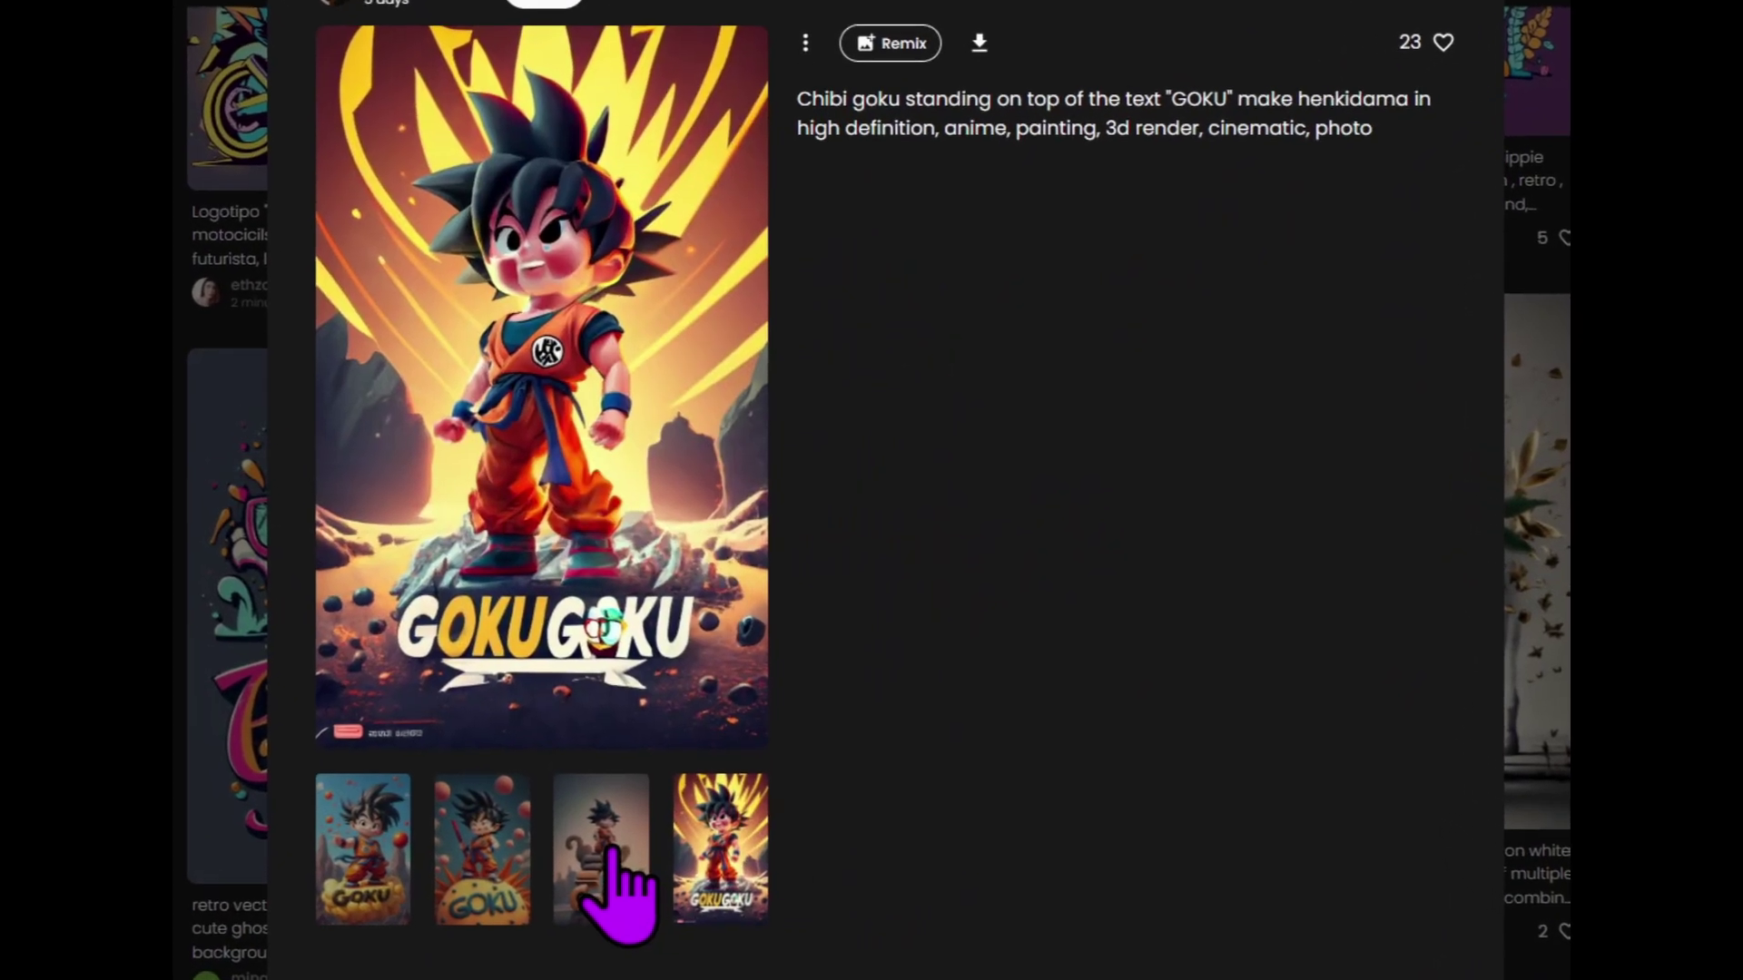
{"action": "left_click", "coordinate": [606, 853]}
{"action": "left_click", "coordinate": [491, 870]}
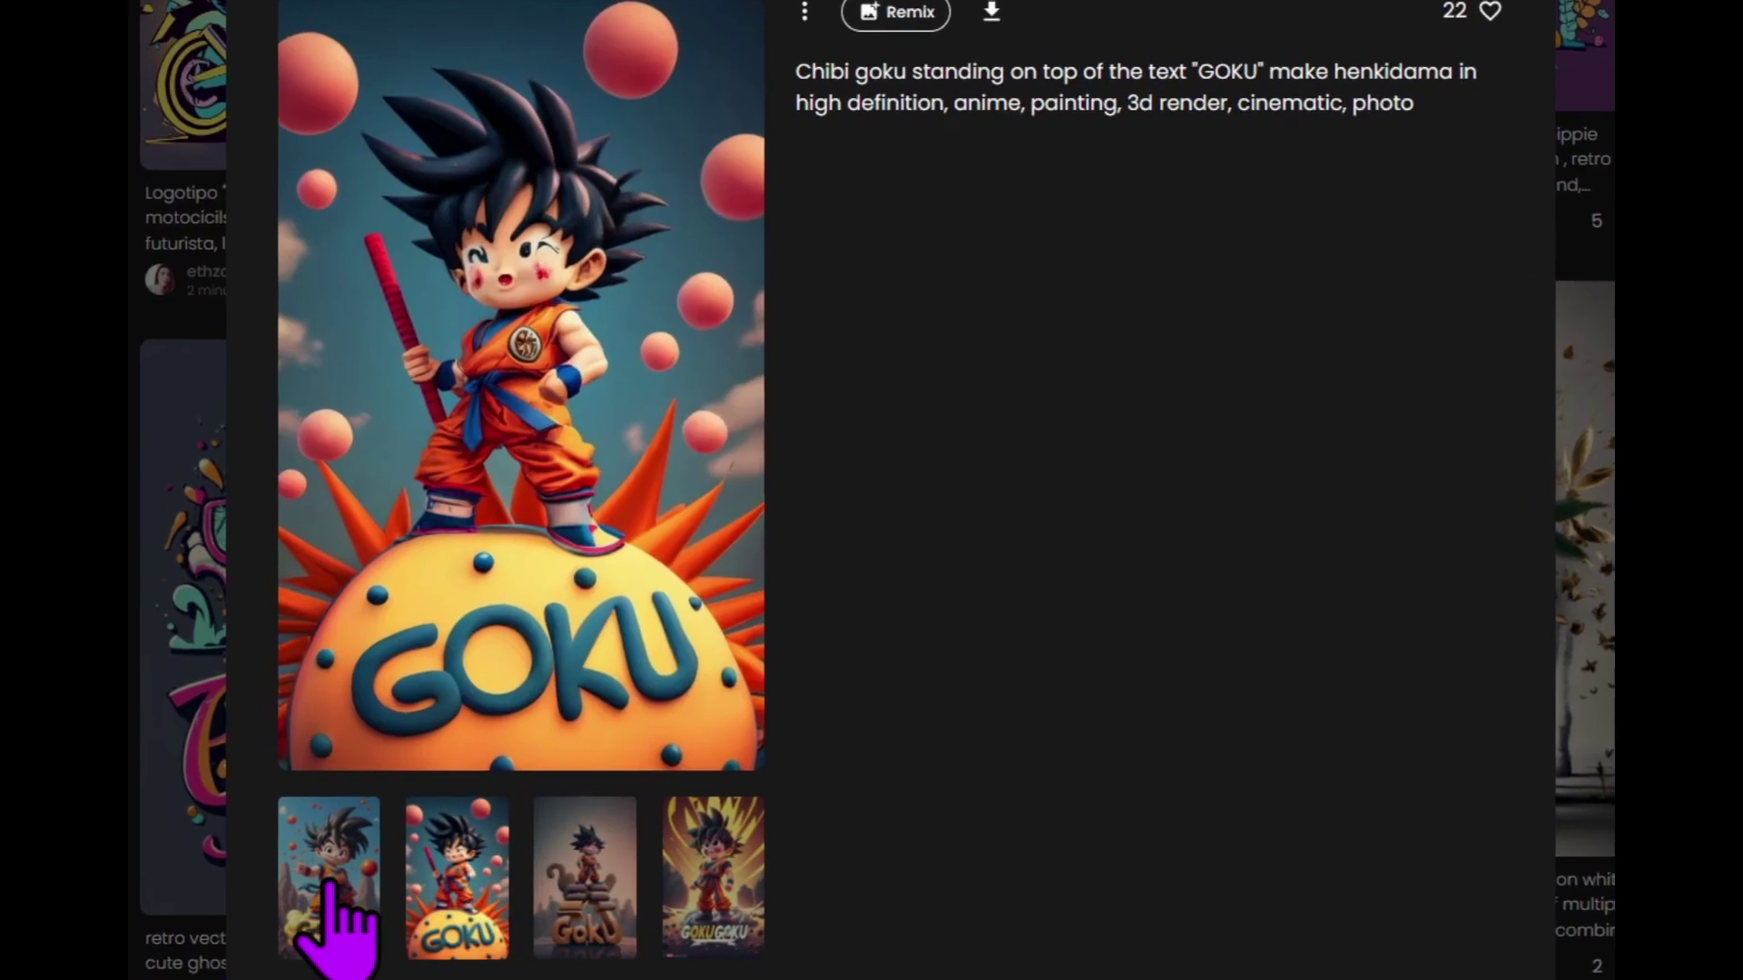
{"action": "left_click", "coordinate": [329, 899]}
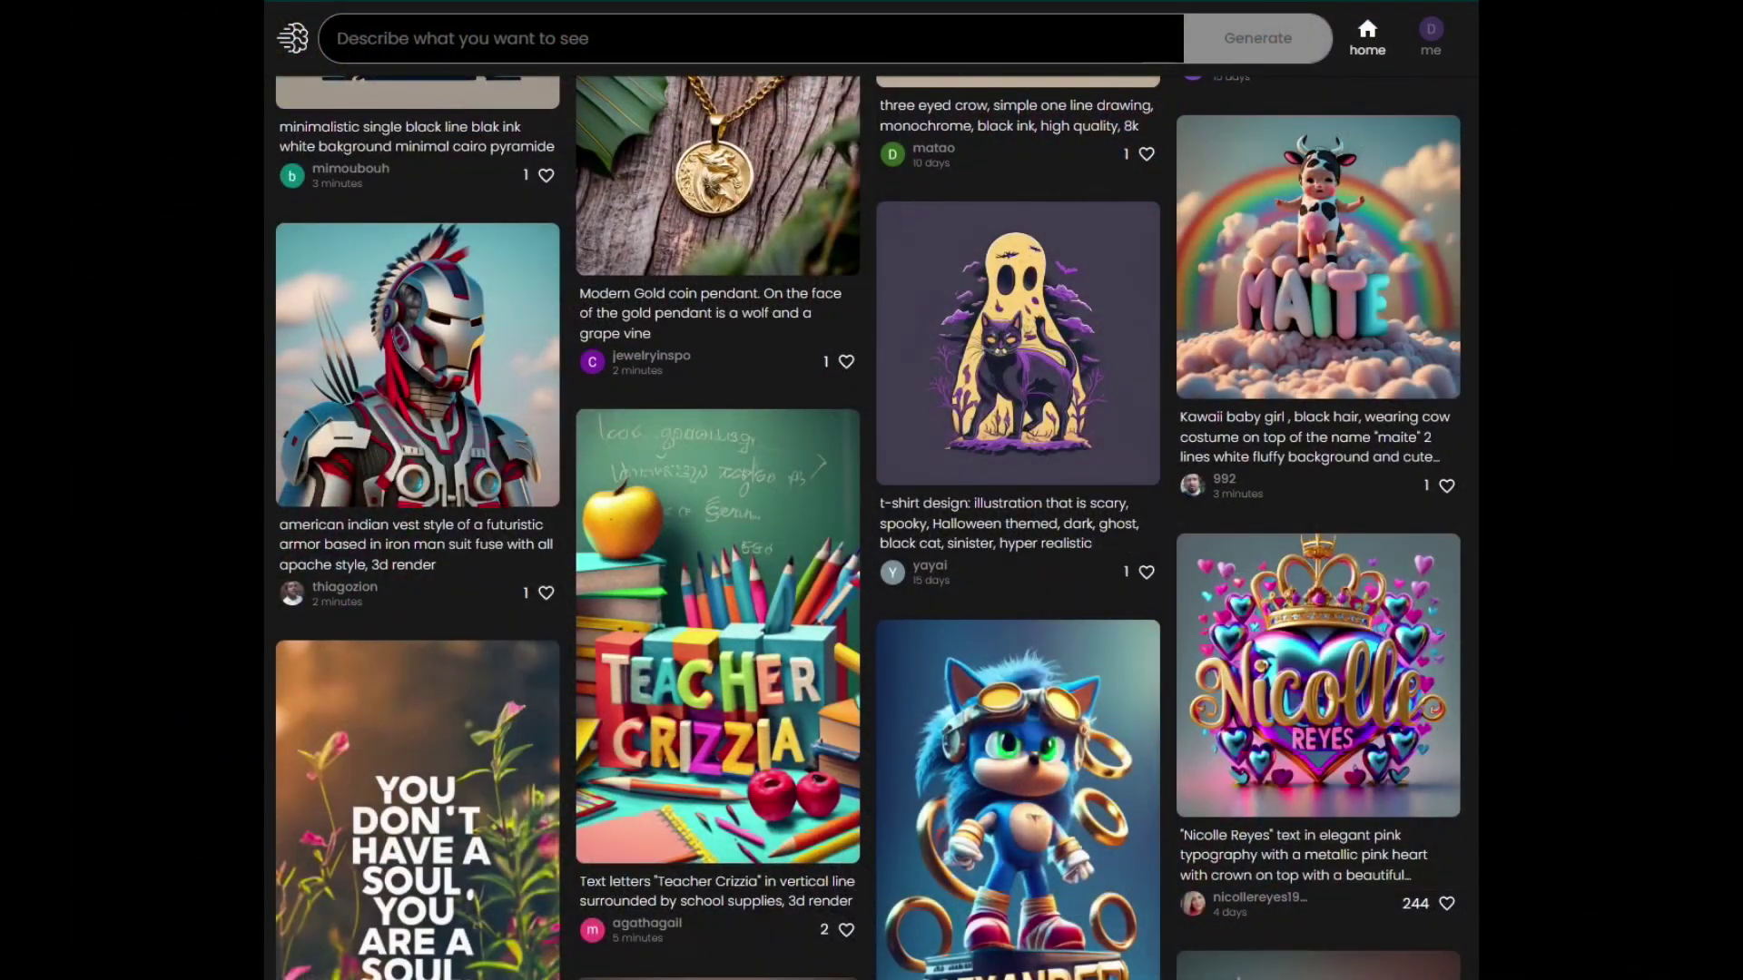
{"action": "scroll", "coordinate": [869, 526], "scroll_direction": "down", "scroll_amount": 6}
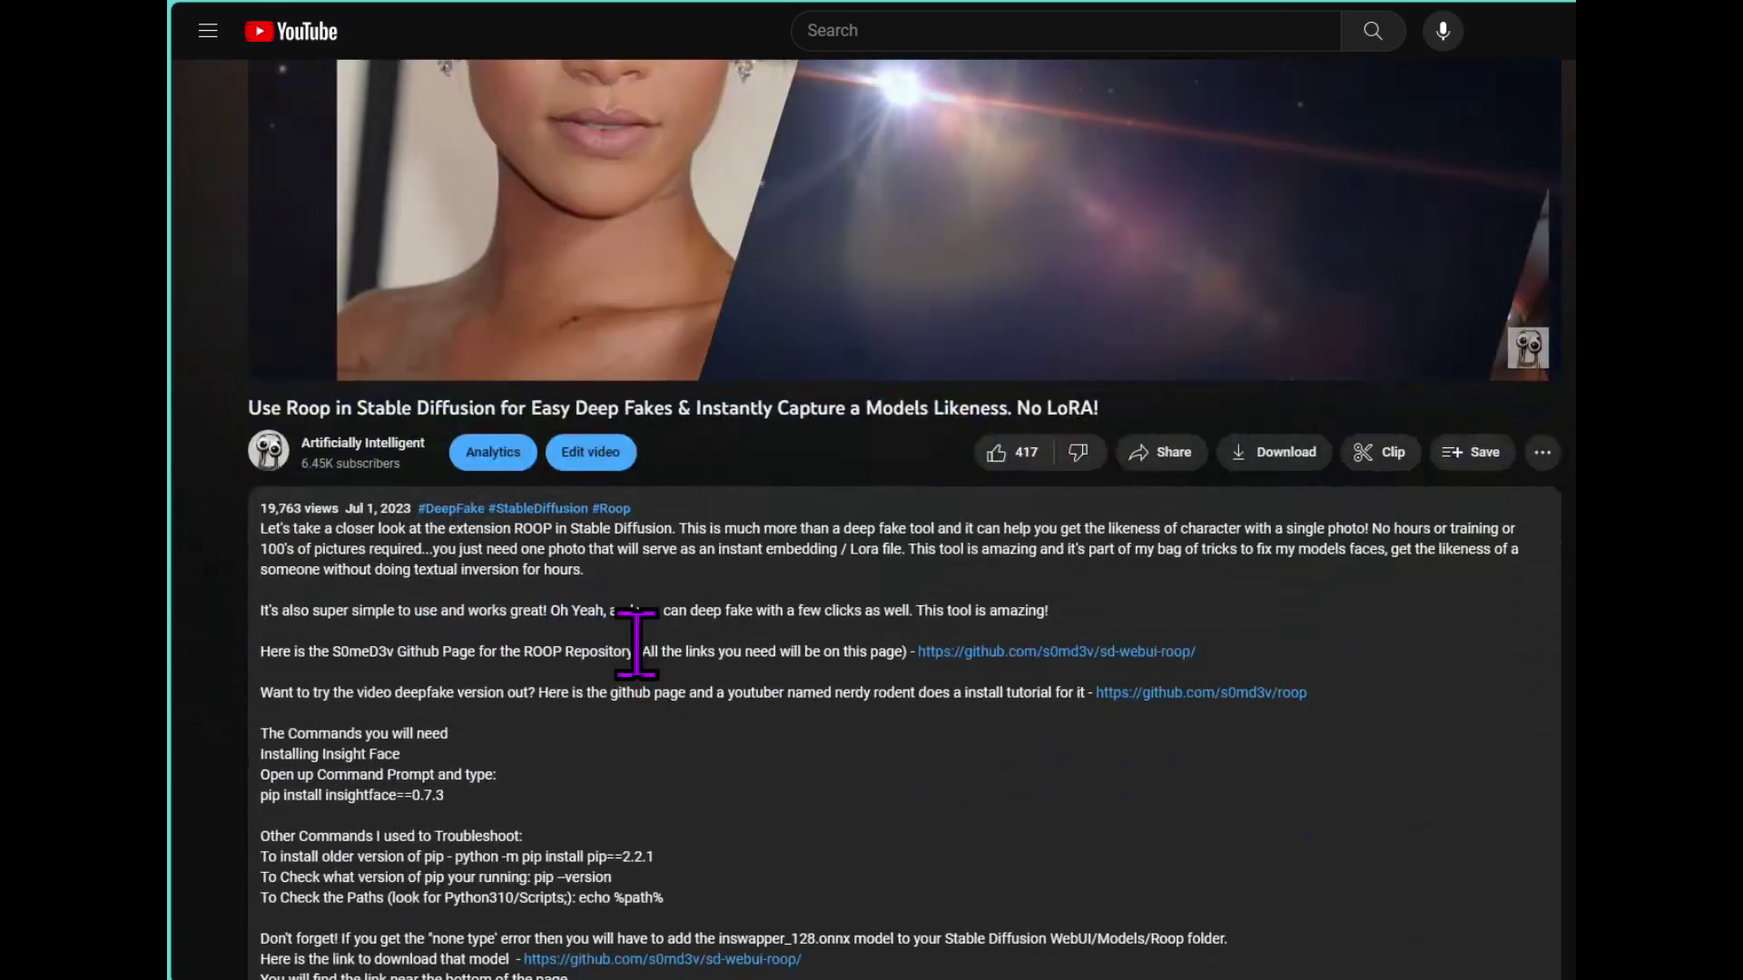
Scroll through the description of the 'Use Roop in Stable Diffusion' video.
{"action": "scroll", "coordinate": [635, 641], "scroll_direction": "up", "scroll_amount": 4}
{"action": "scroll", "coordinate": [654, 671], "scroll_direction": "down", "scroll_amount": 10}
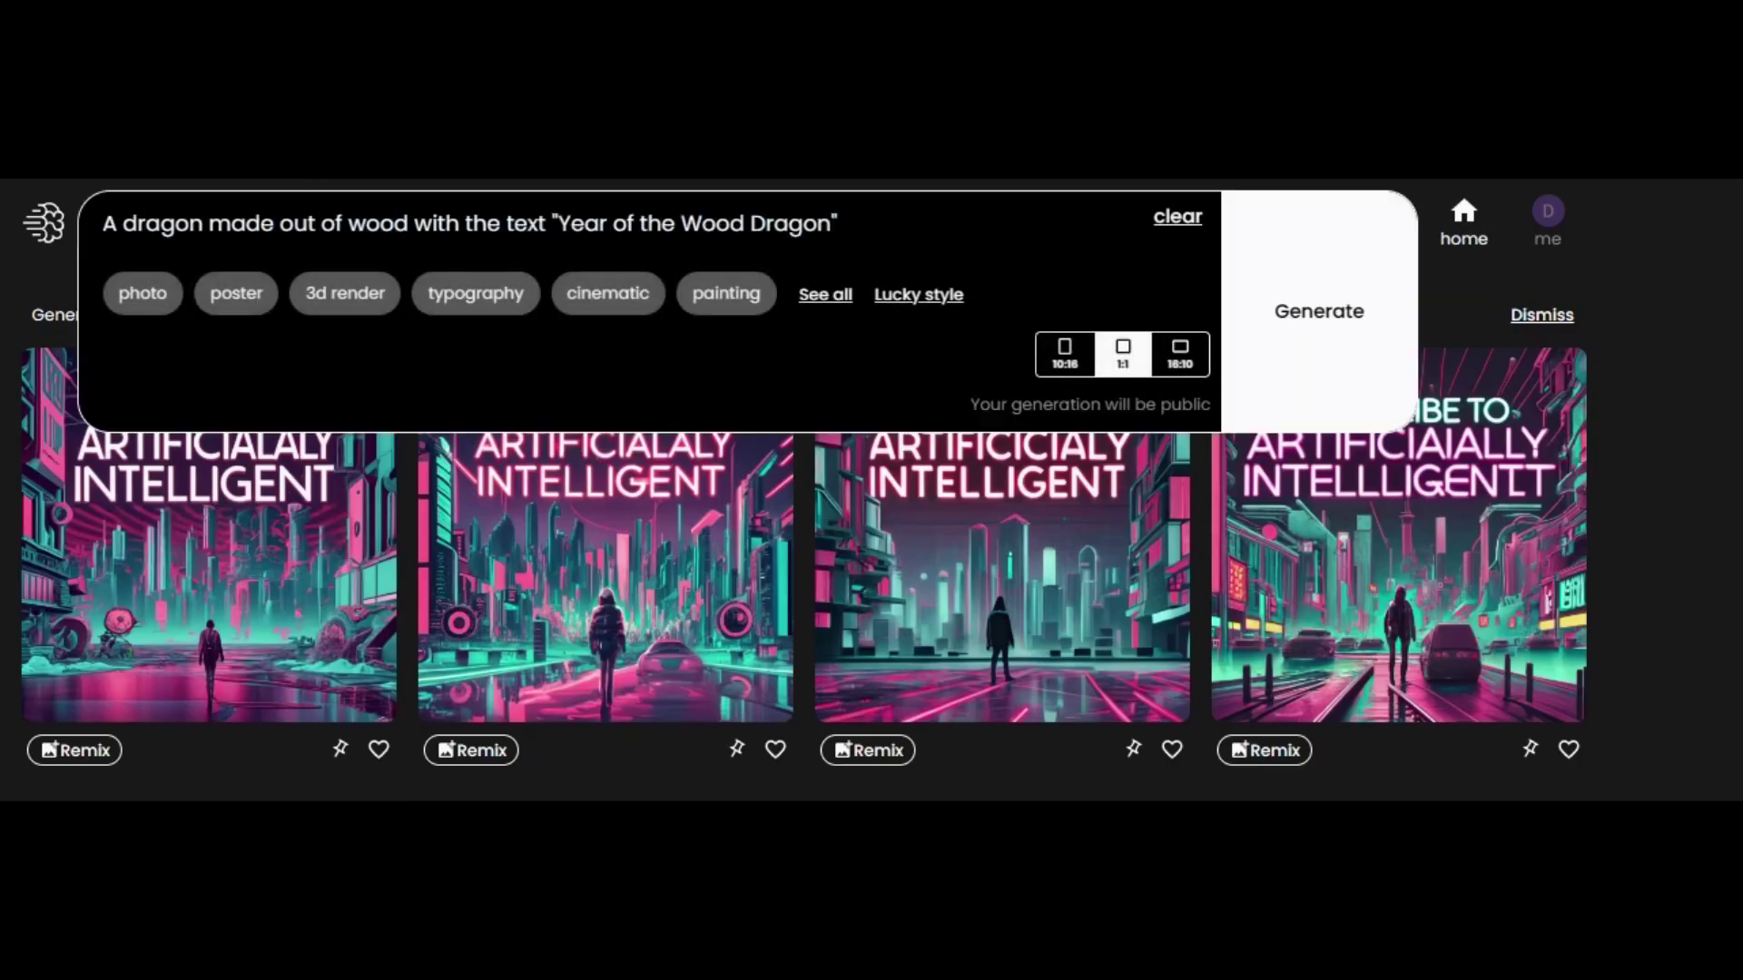
Generate the wood dragon image in cinematic style and enter the 'Happy Birthday Uncle Dad' poster prompt.
{"action": "left_click", "coordinate": [649, 298]}
{"action": "left_click", "coordinate": [1319, 310]}
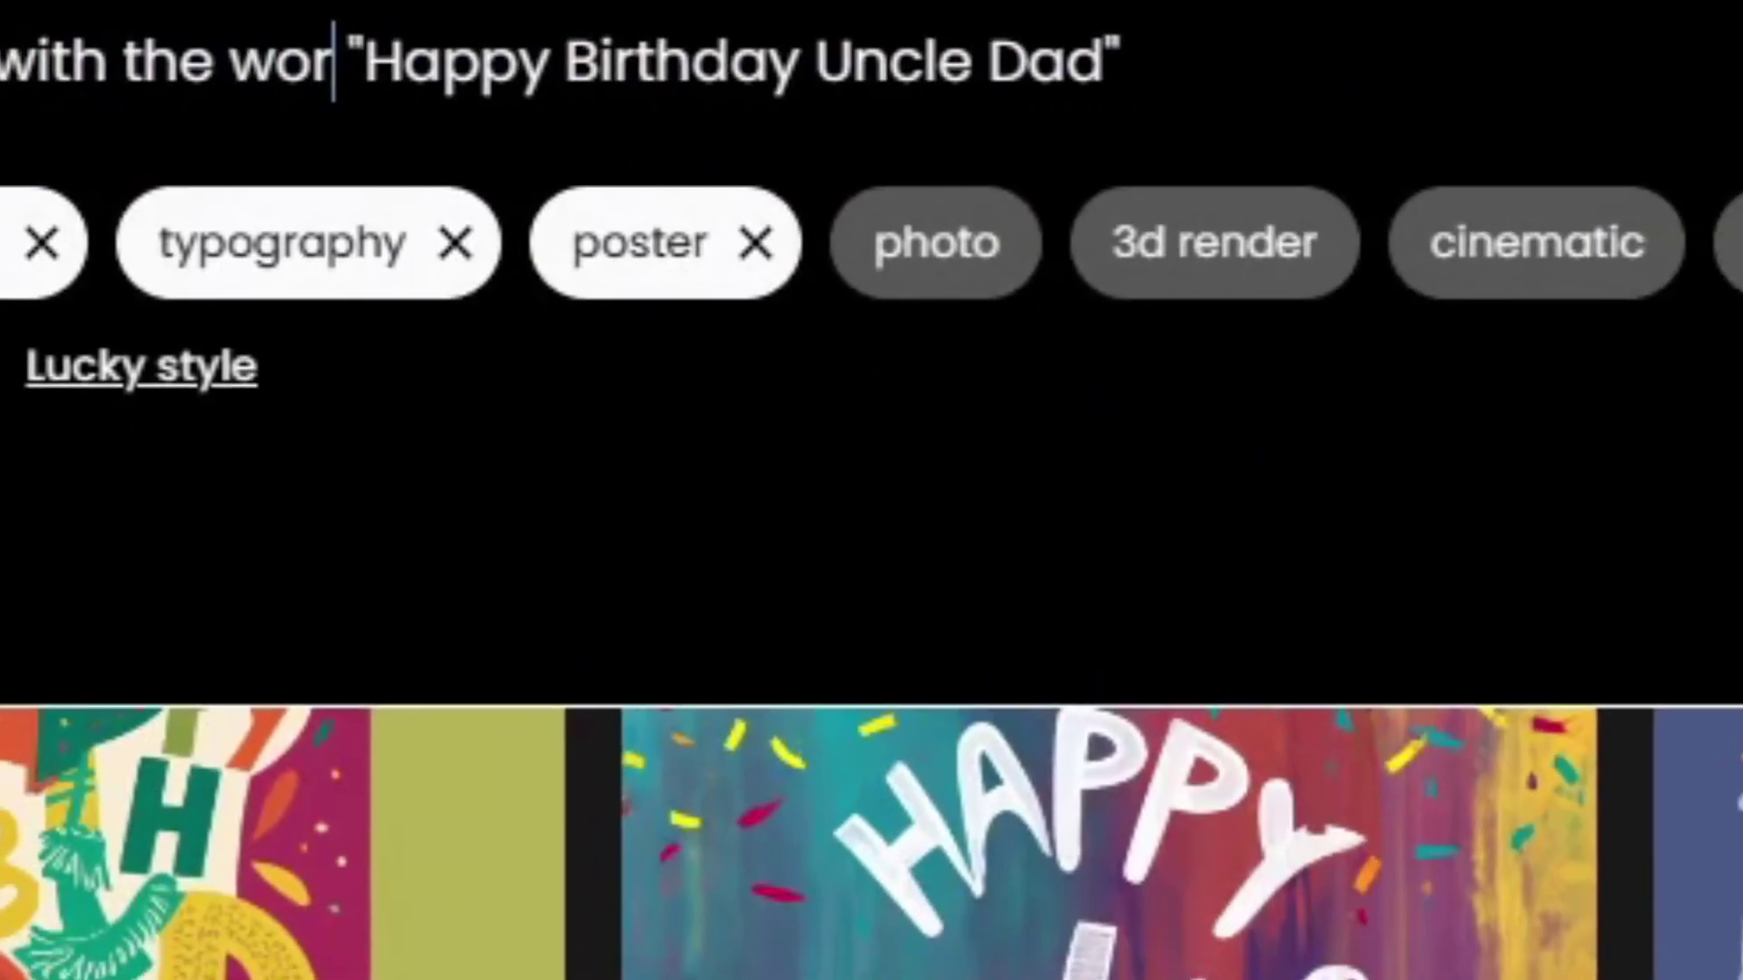
{"action": "type", "text": "ds"}
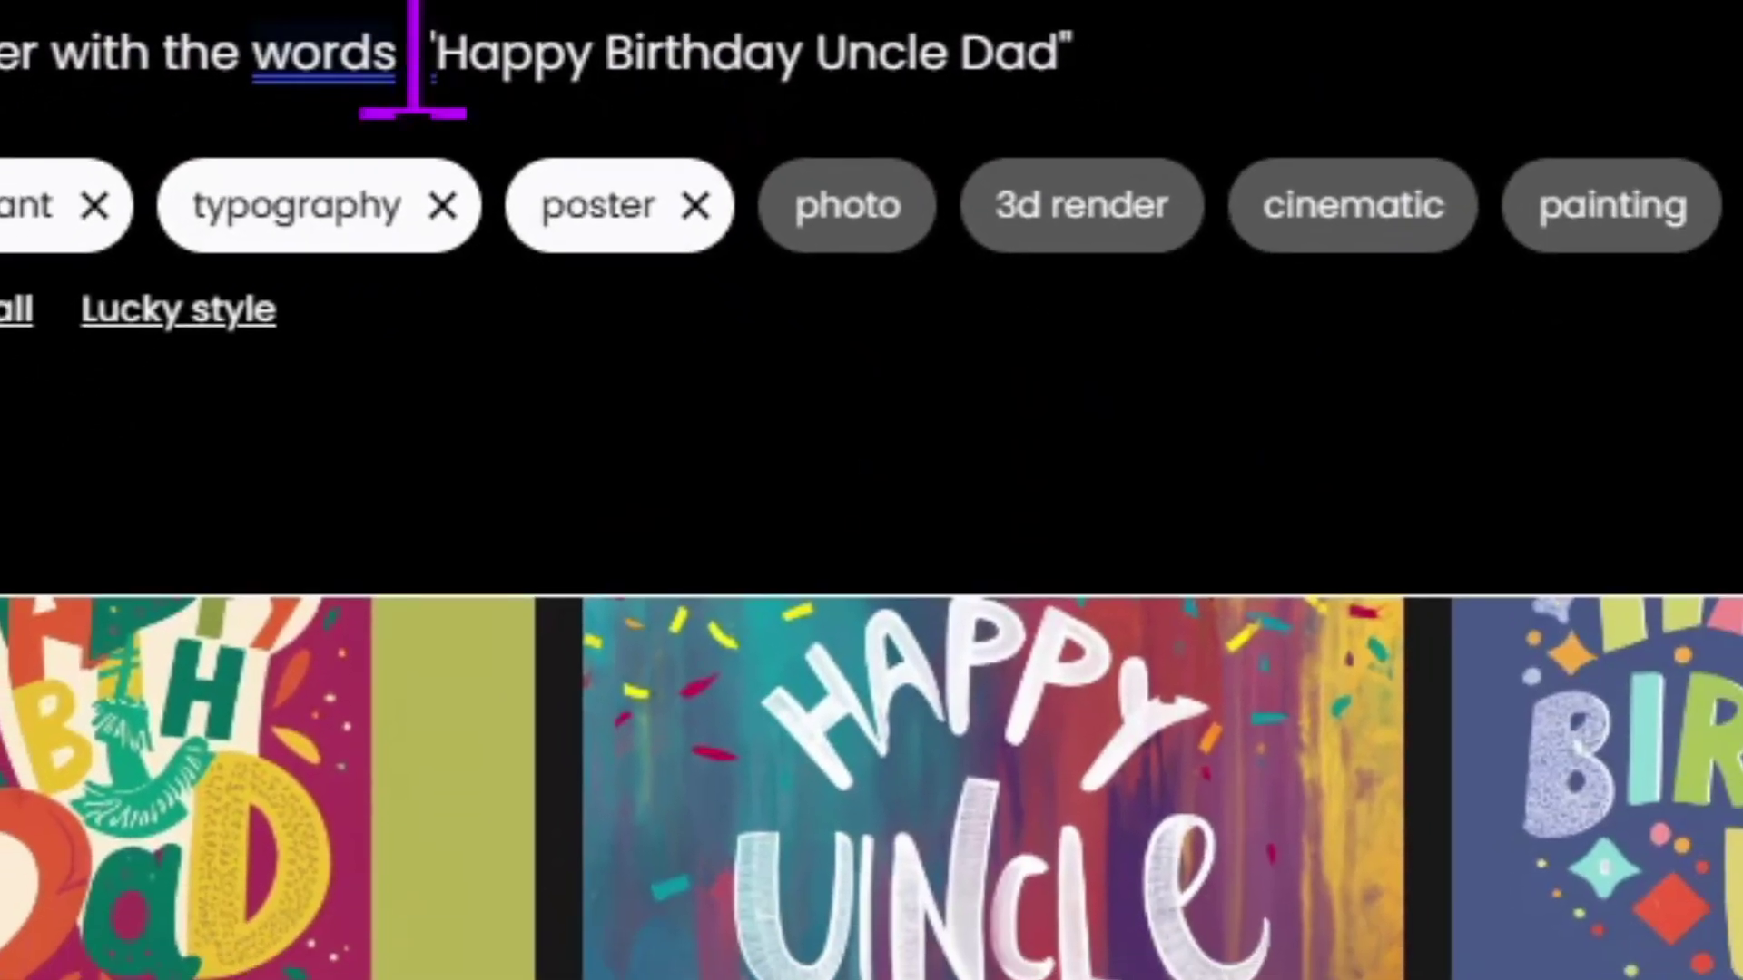
{"action": "left_click_drag", "start_coordinate": [413, 56], "coordinate": [1216, 174]}
Generate four vibrant typography posters reading 'Happy Birthday Uncle Dad'.
{"action": "left_click", "coordinate": [1593, 82]}
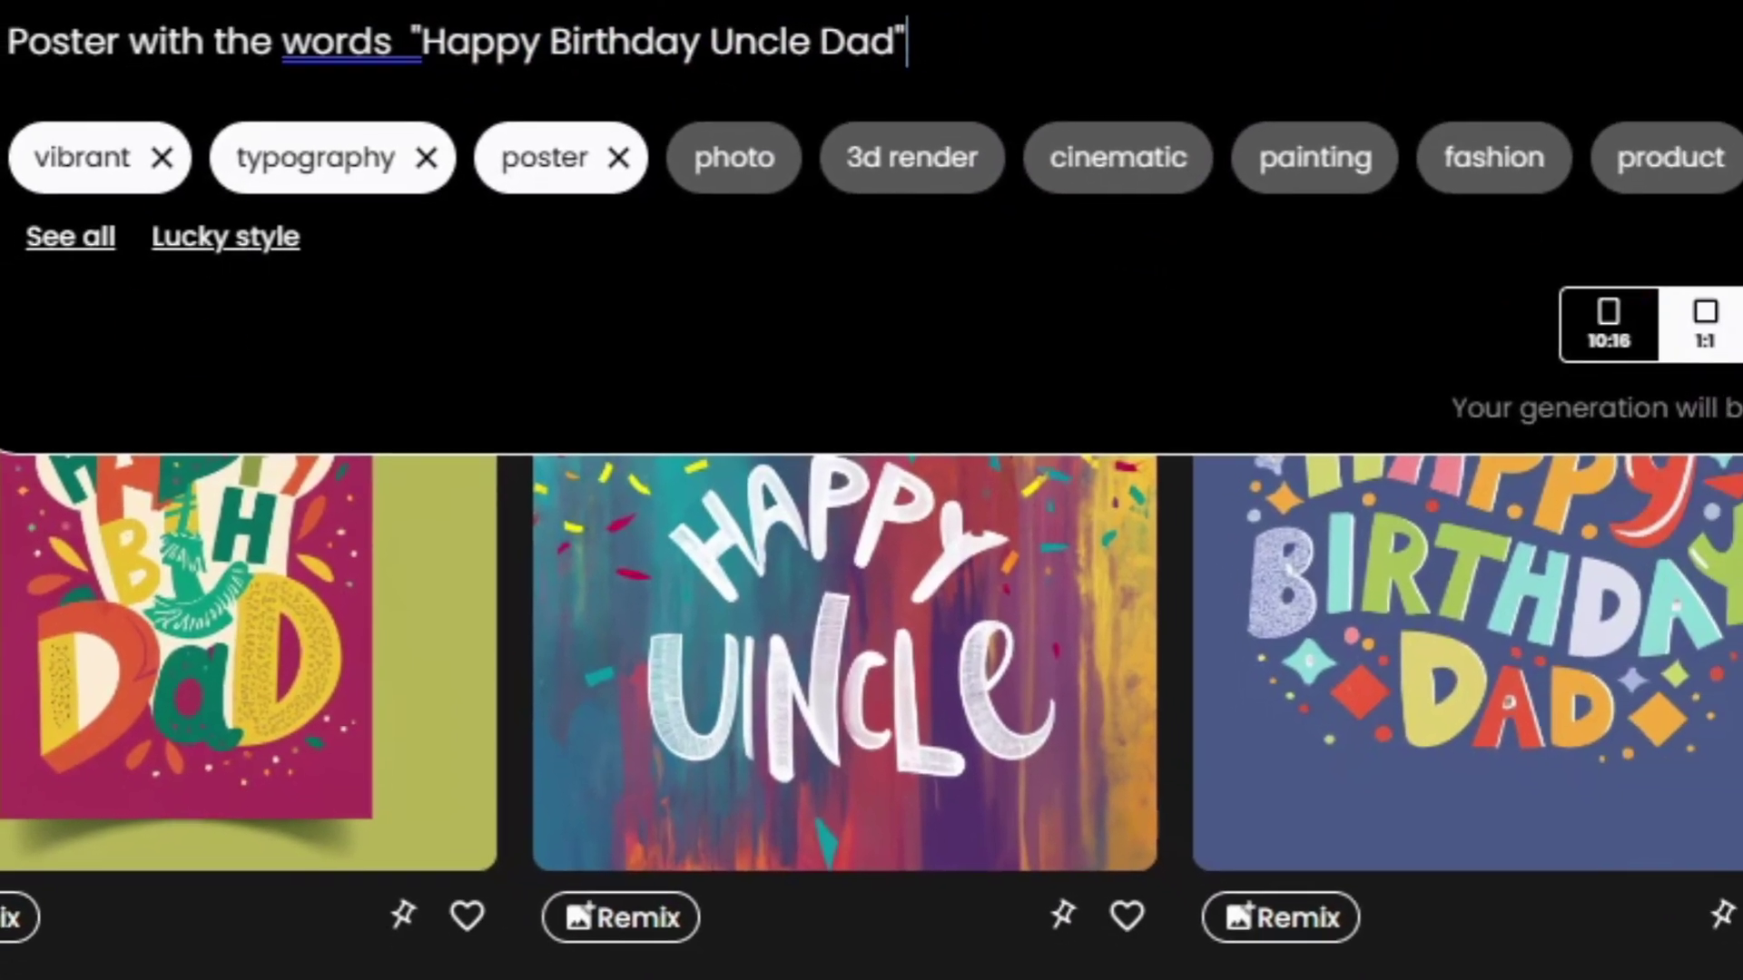
{"action": "left_click", "coordinate": [71, 236]}
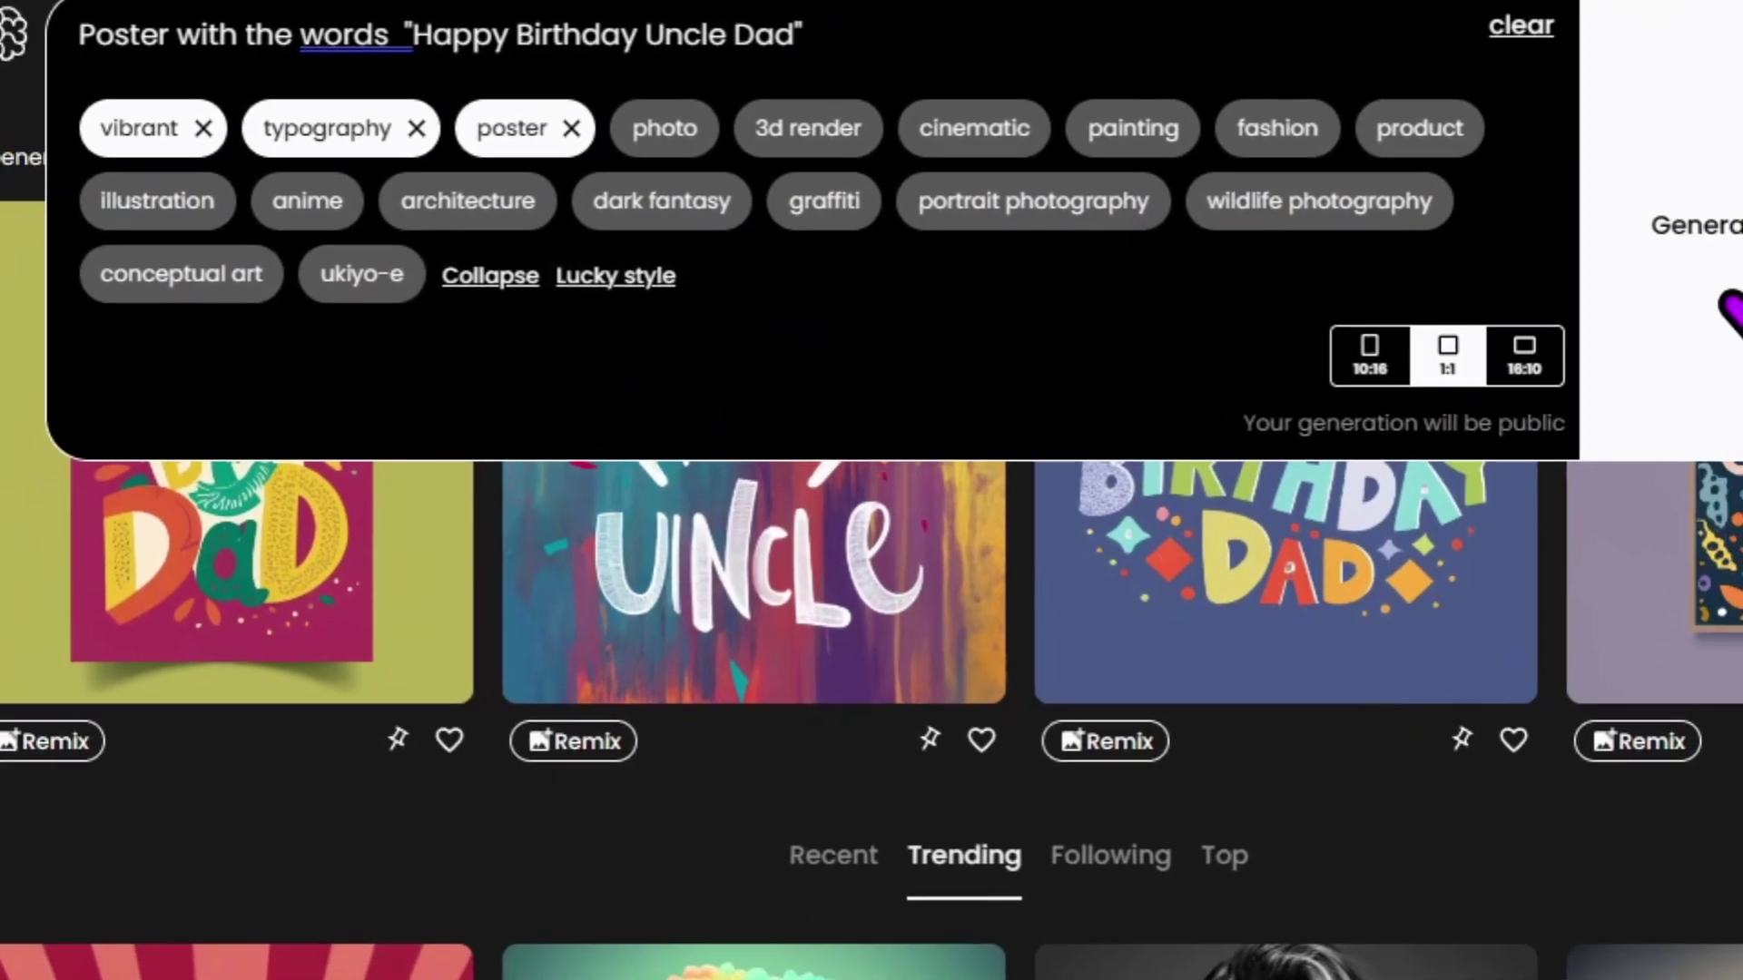
{"action": "left_click", "coordinate": [1716, 272]}
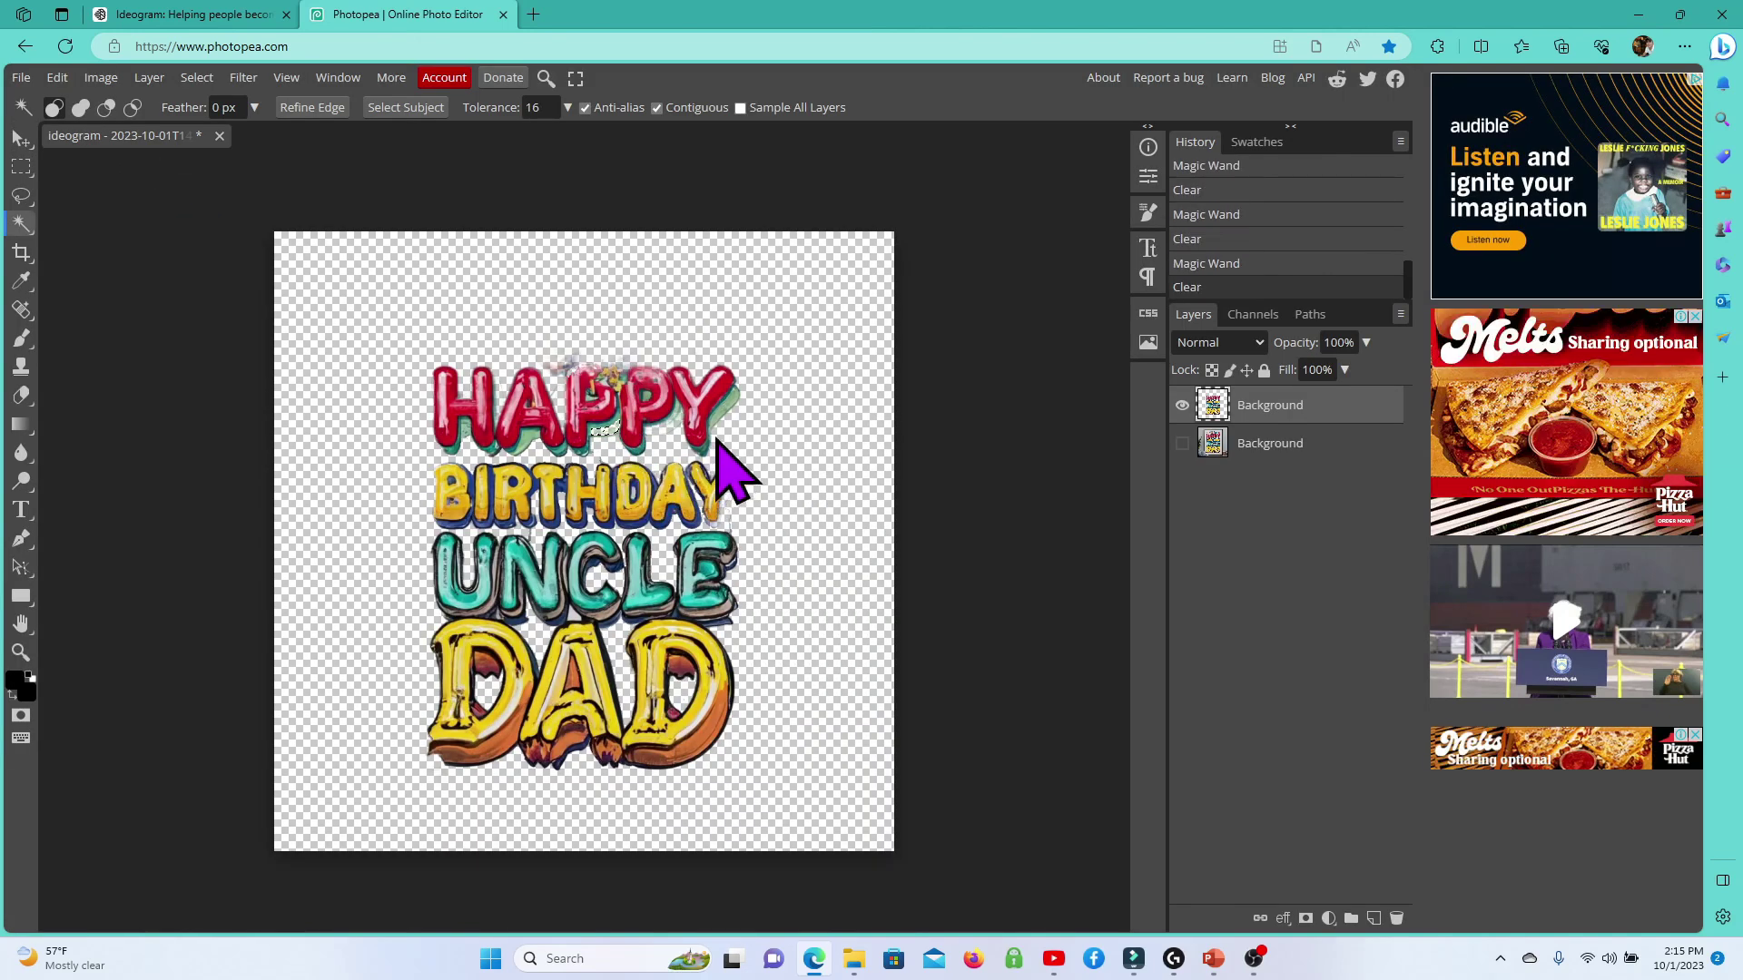
{"action": "type", "text": "W"}
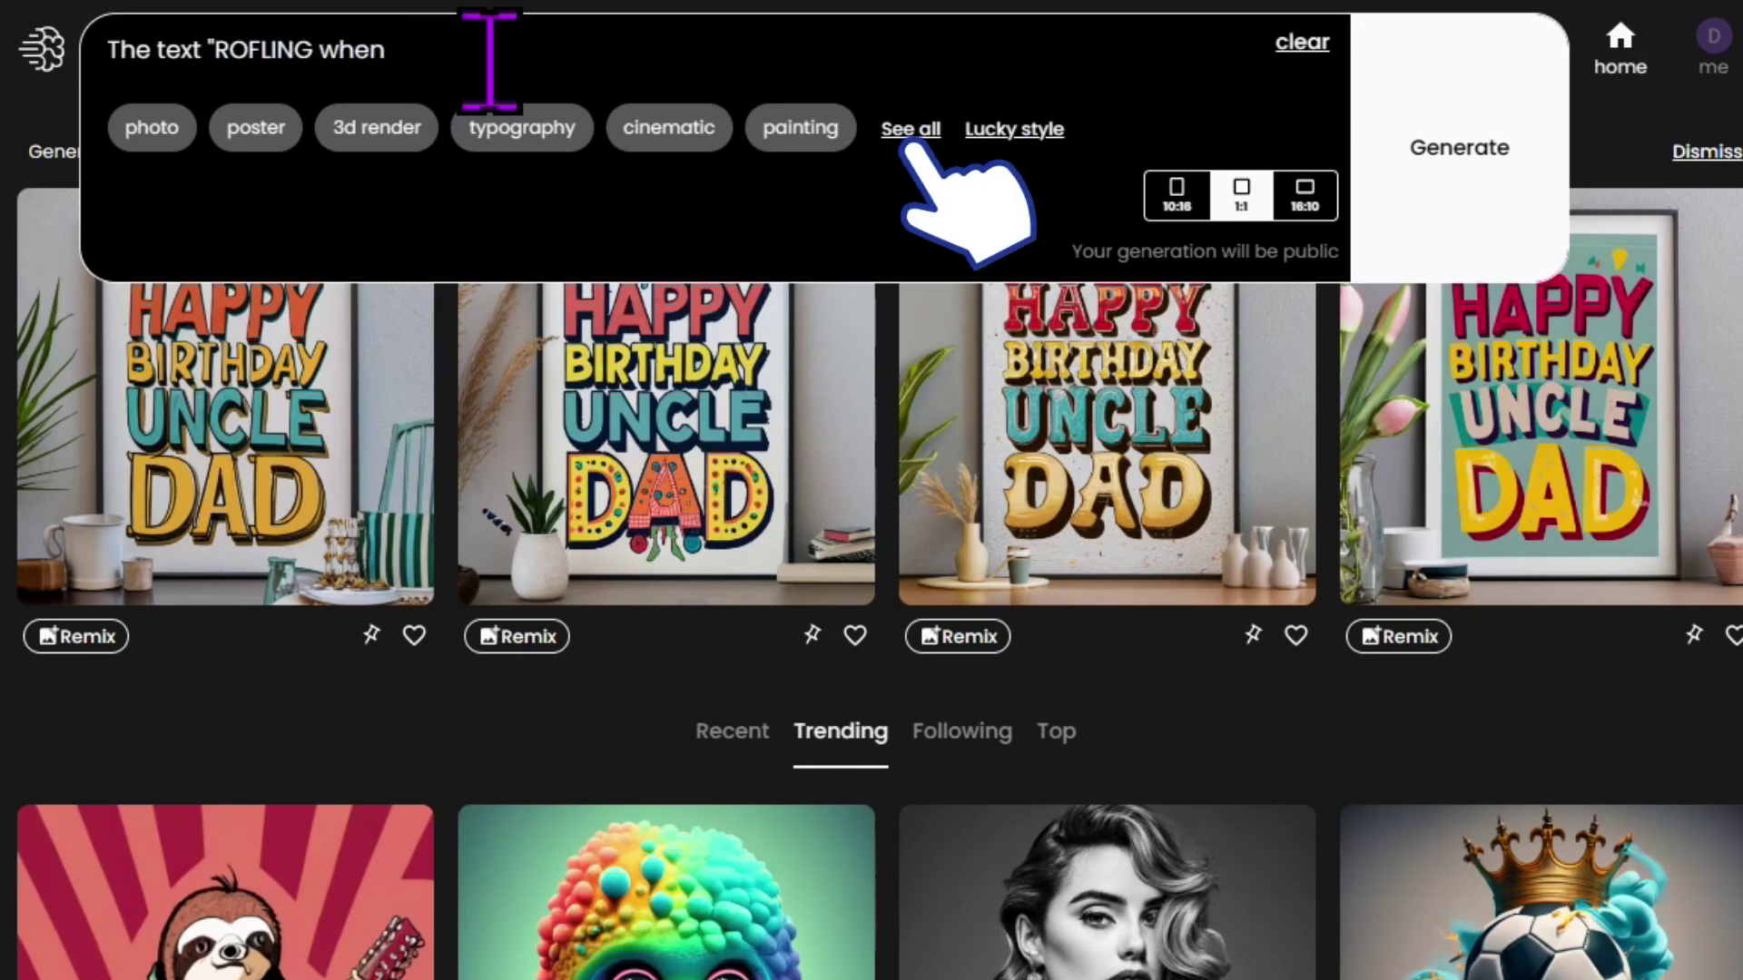
Complete the 'ROFLING when one Rofls' prompt, apply Lucky style tags and set a 16:10 shape.
{"action": "type", "text": "Ro"}
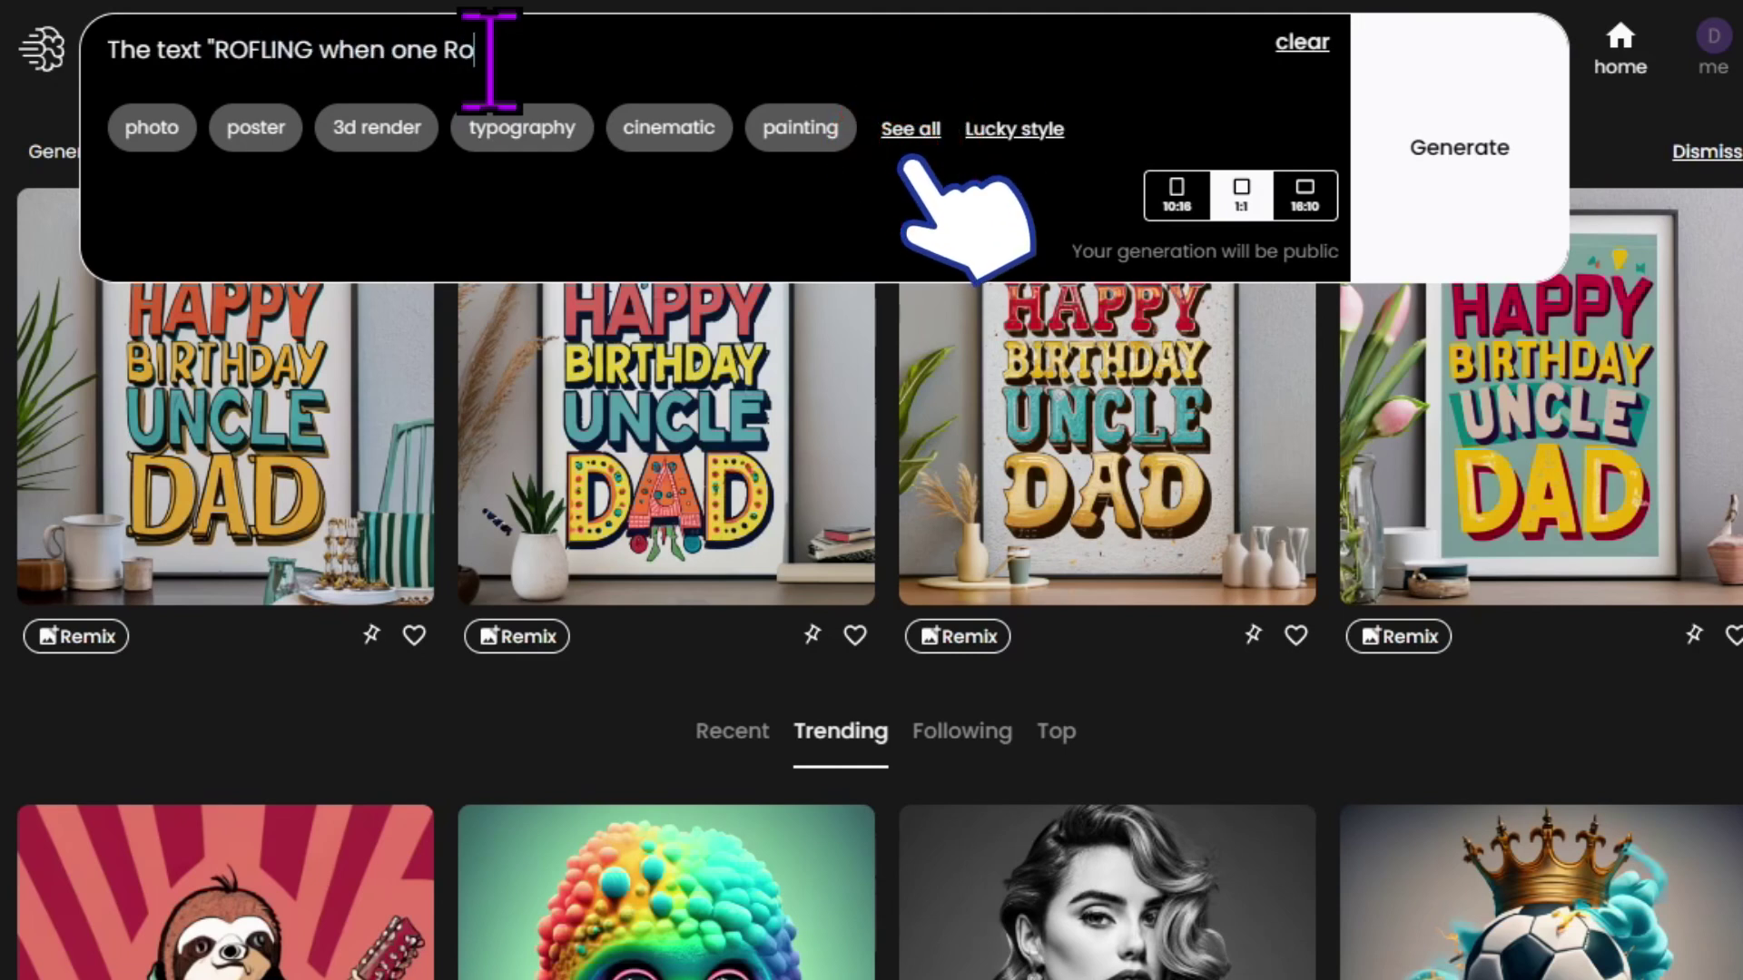
{"action": "type", "text": "fls\""}
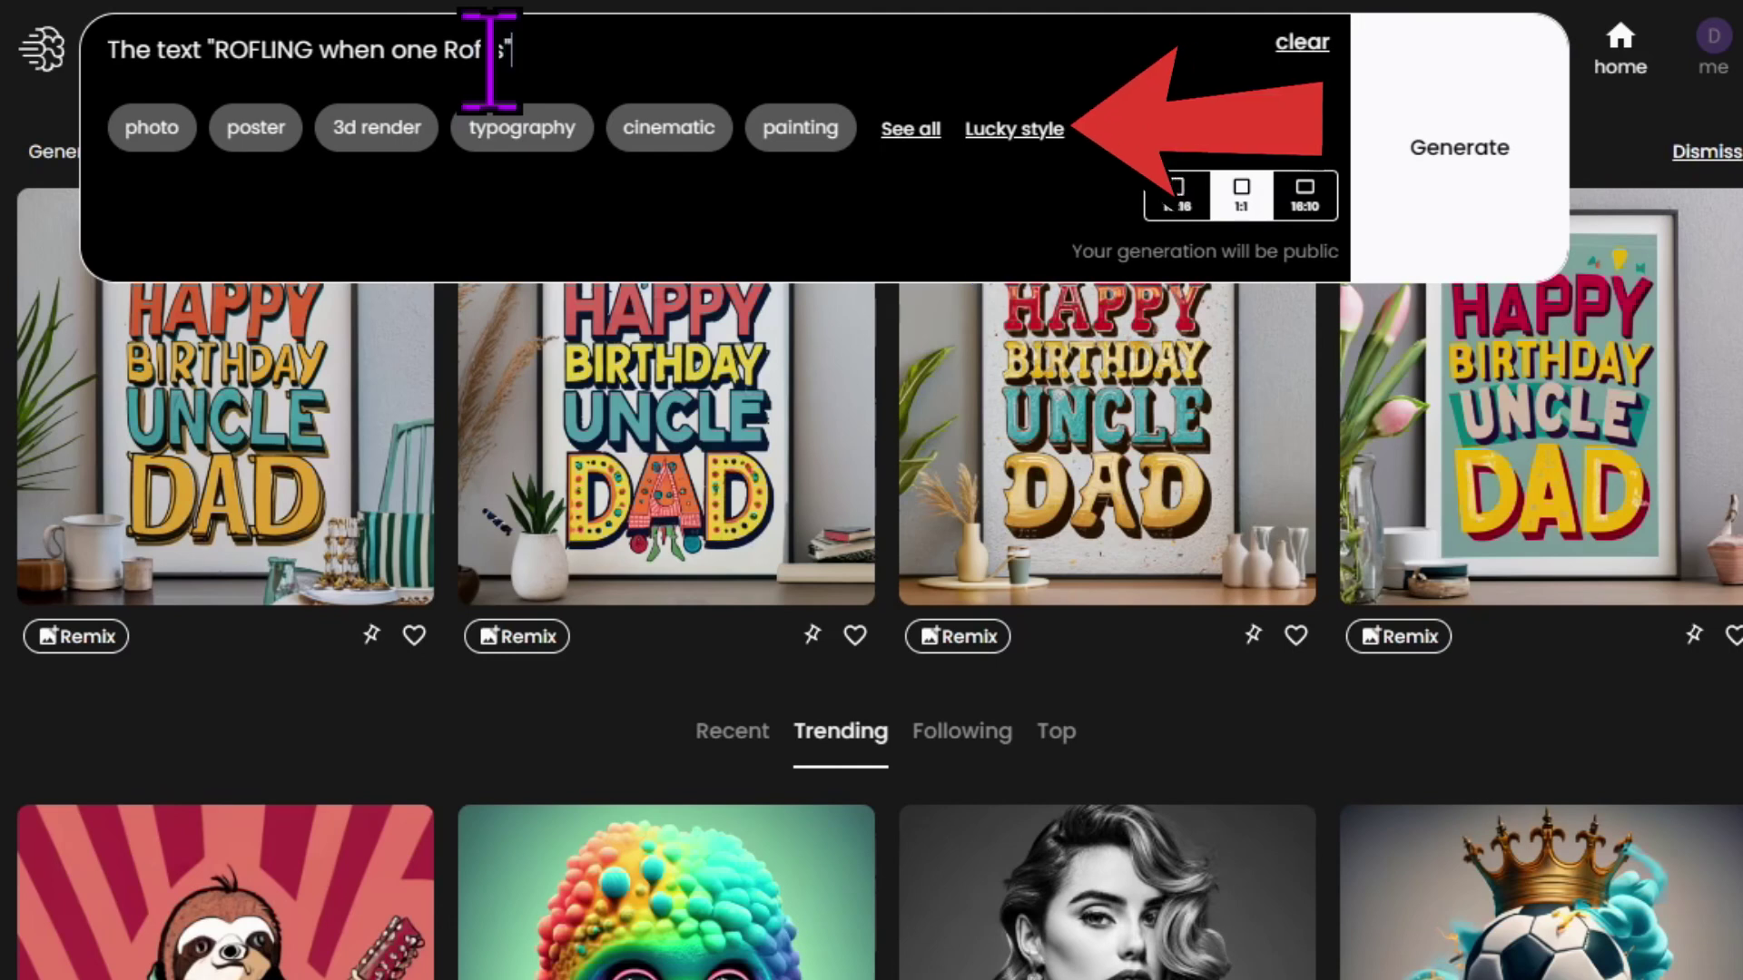
{"action": "left_click", "coordinate": [1030, 132]}
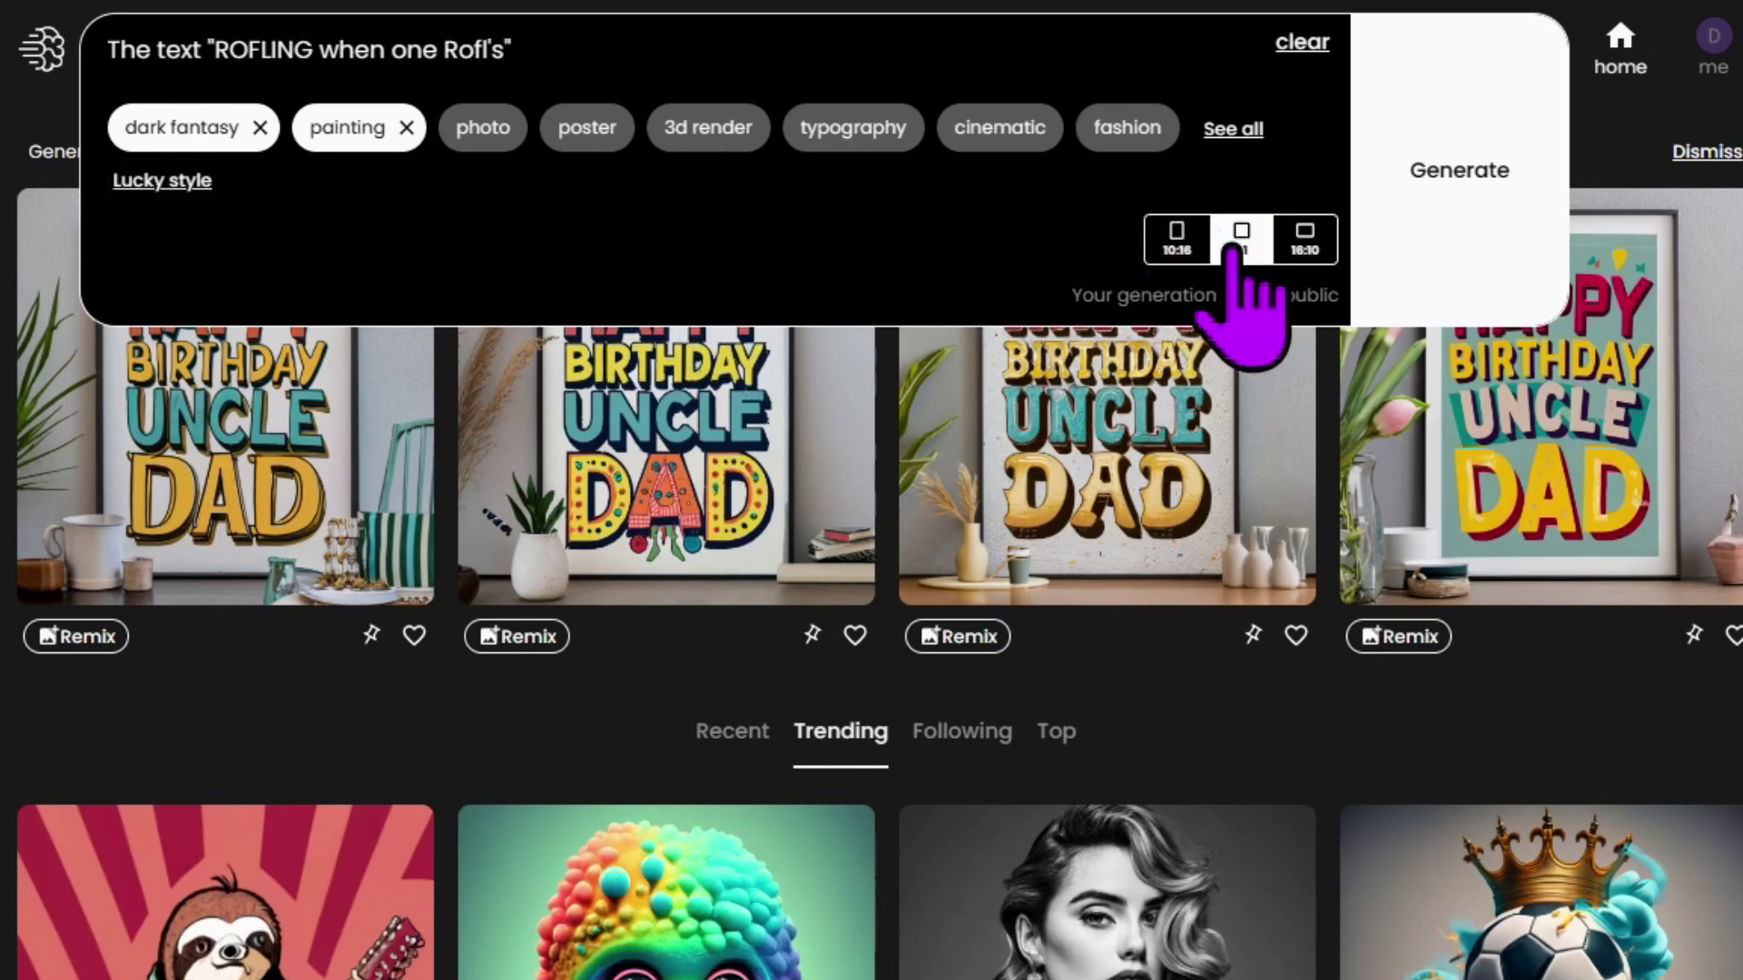
{"action": "left_click", "coordinate": [1180, 237]}
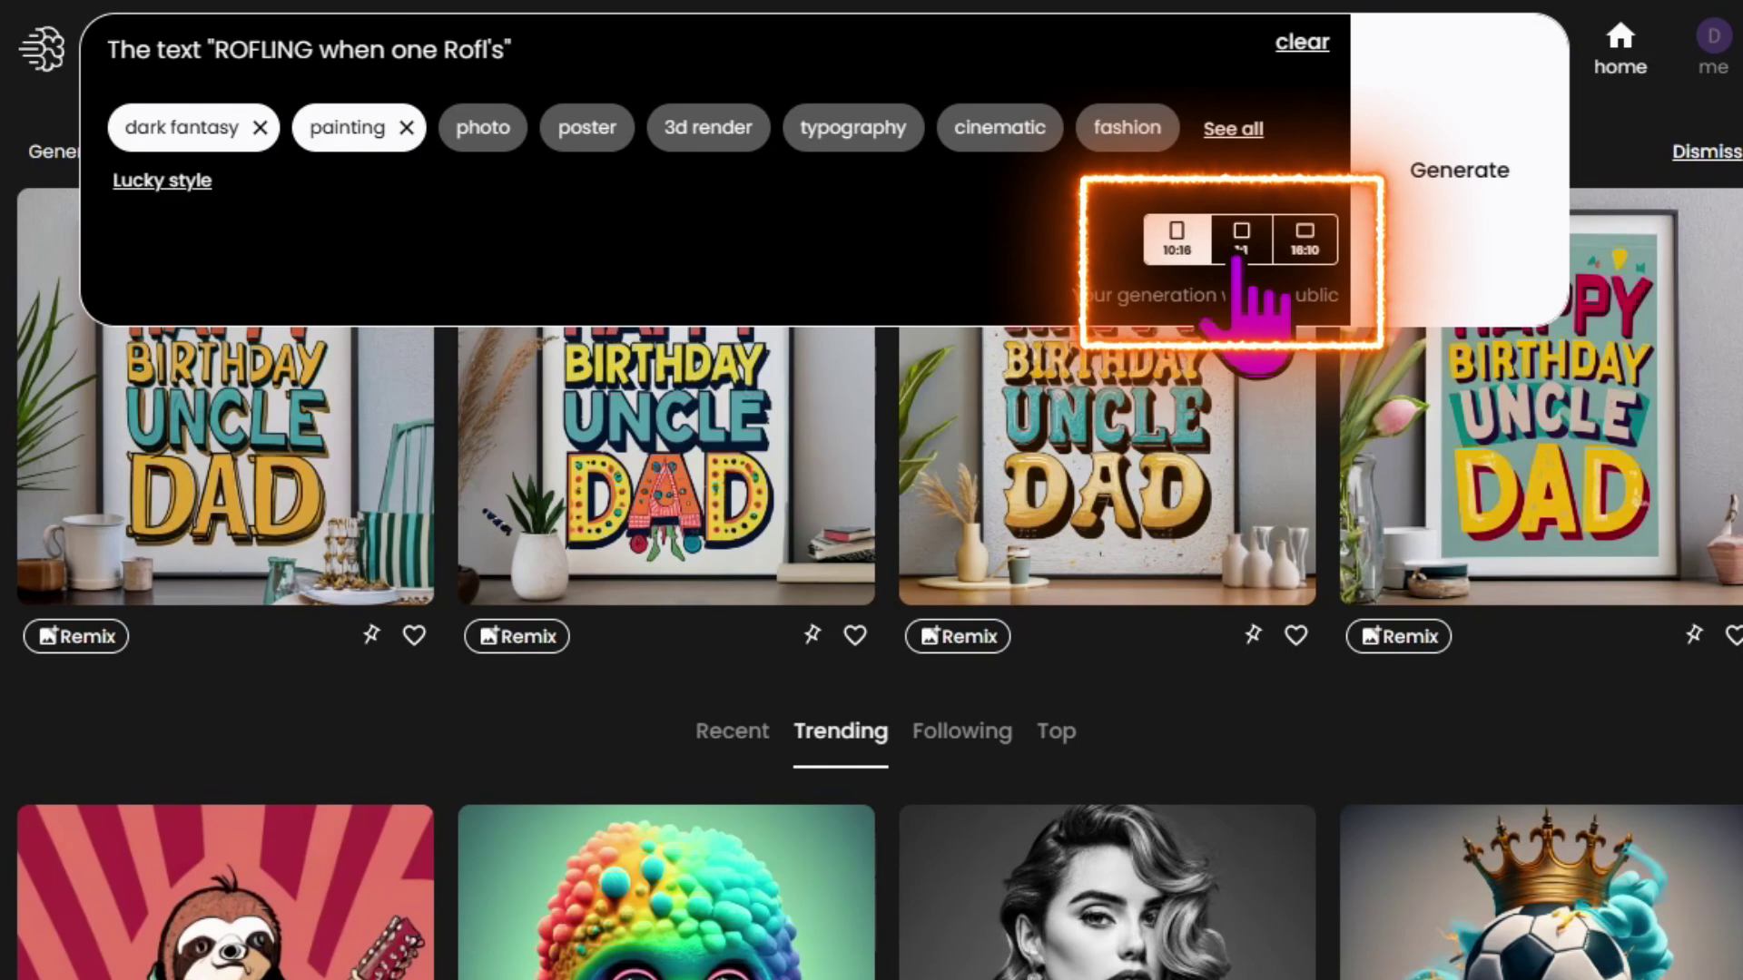
{"action": "left_click", "coordinate": [1238, 240]}
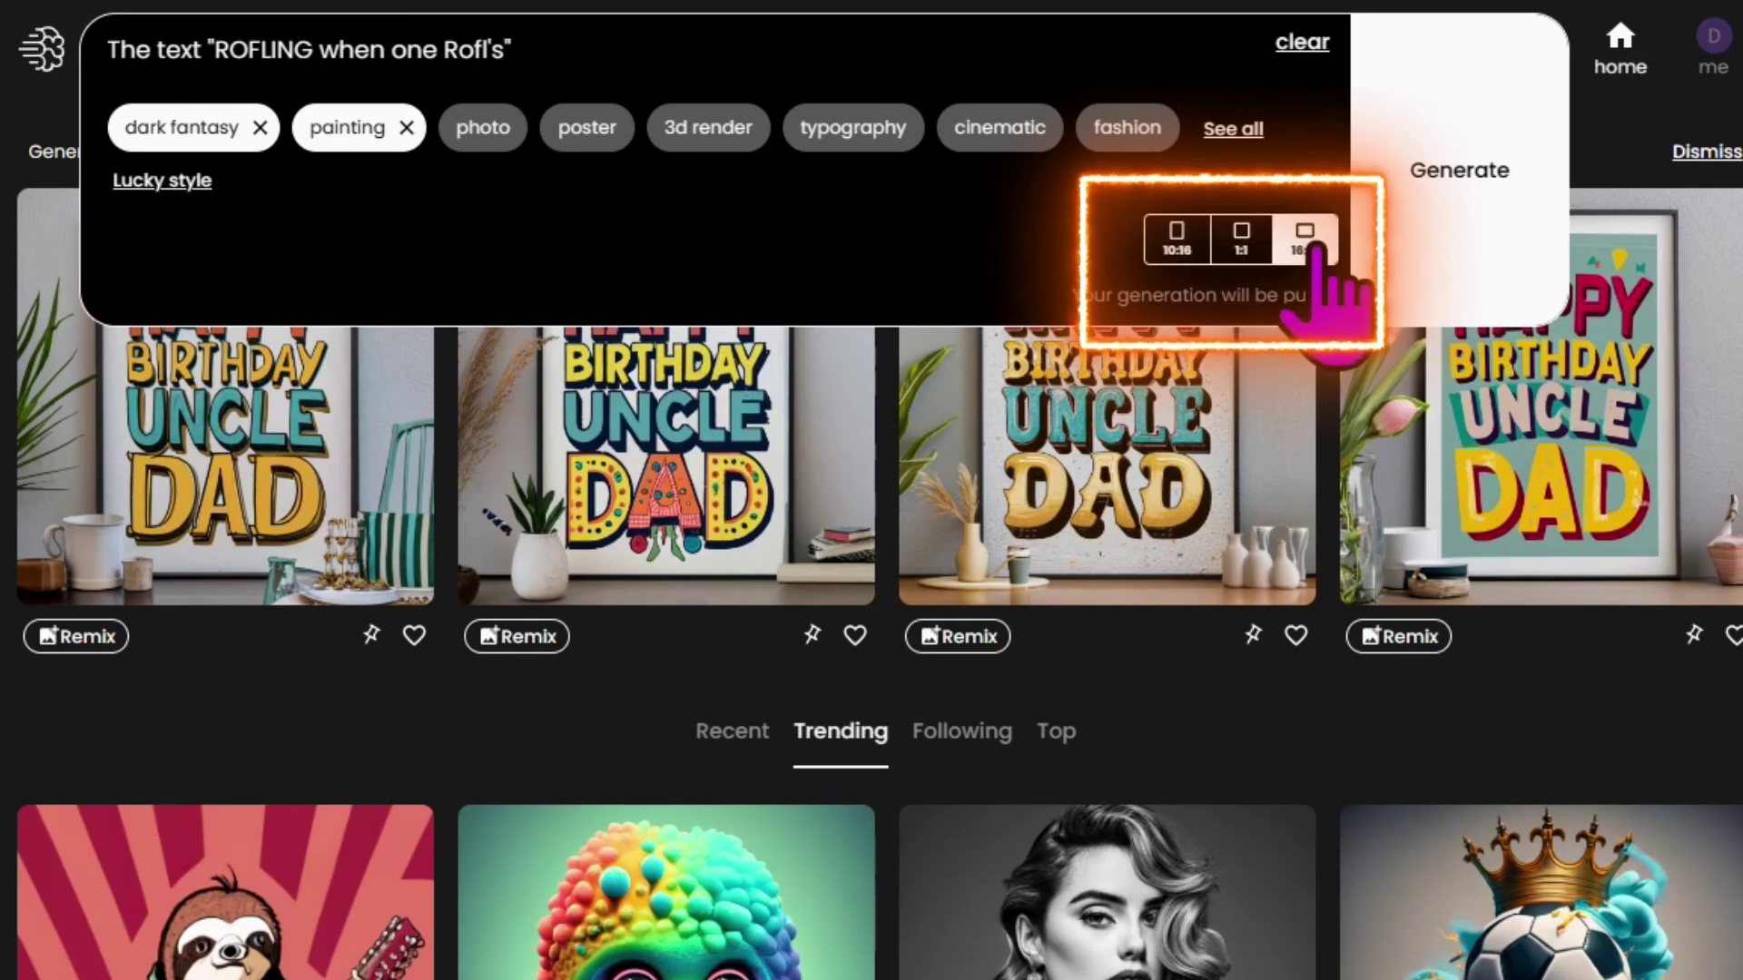
Add typography style, generate the ROFLING art, and type a 'Morning Cop…' coffee cup design prompt.
{"action": "left_click", "coordinate": [853, 130]}
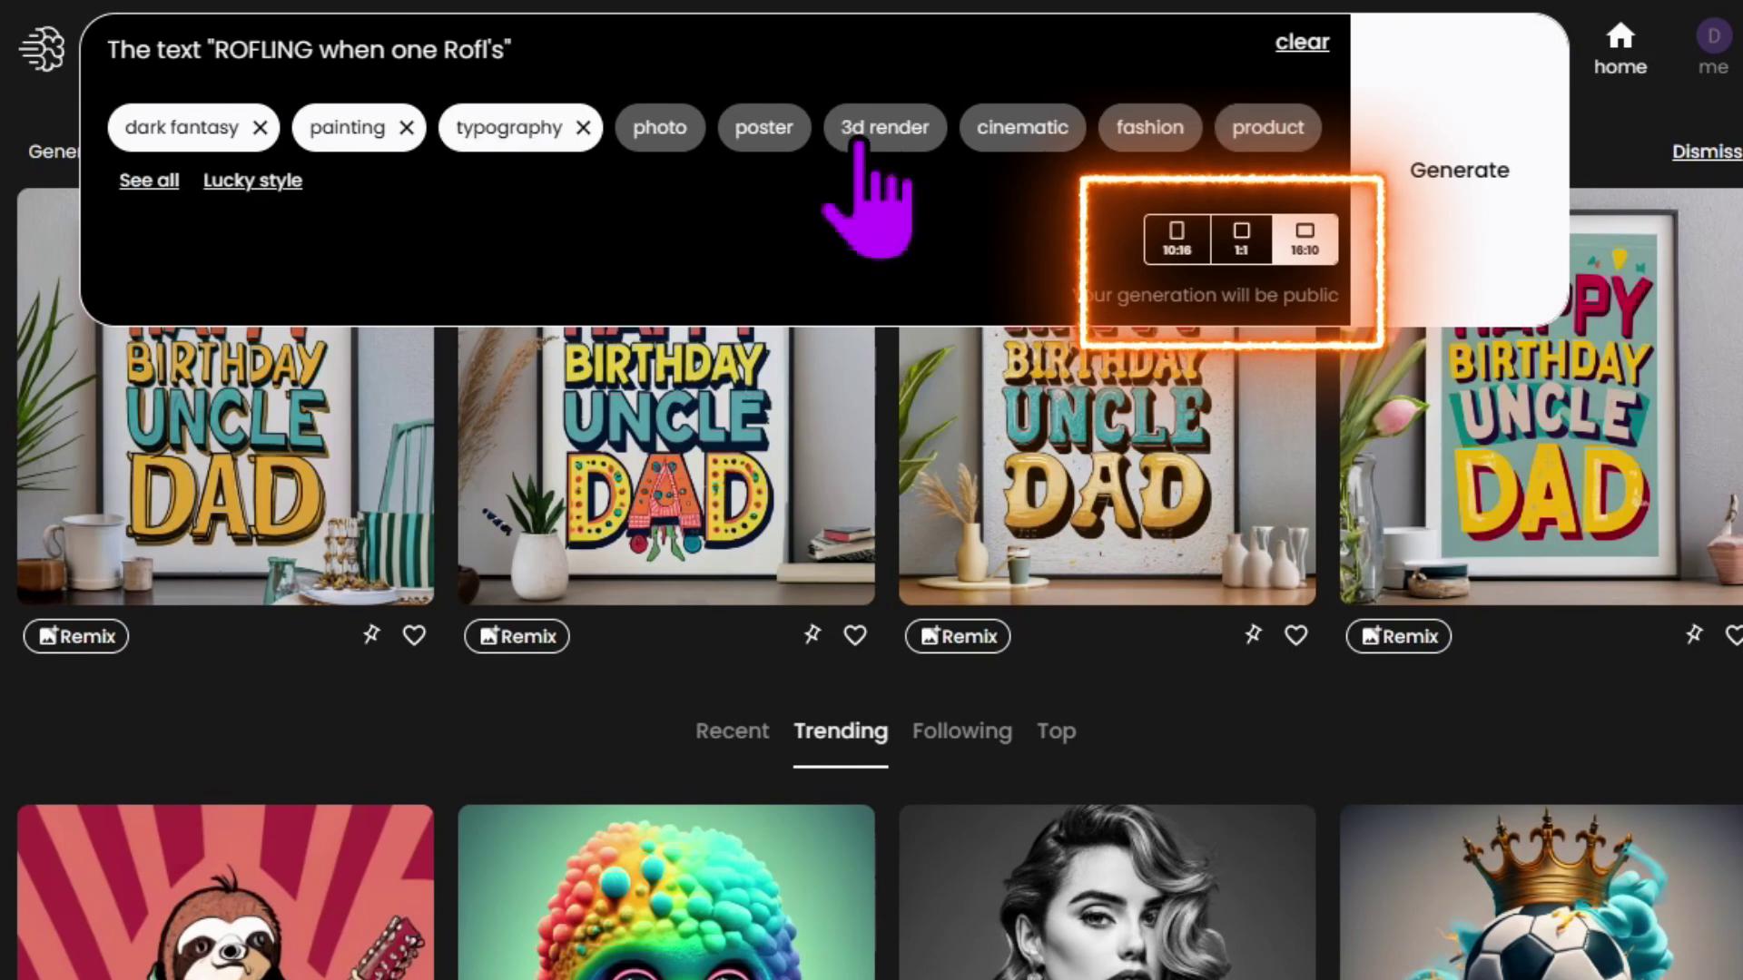
{"action": "left_click", "coordinate": [146, 181]}
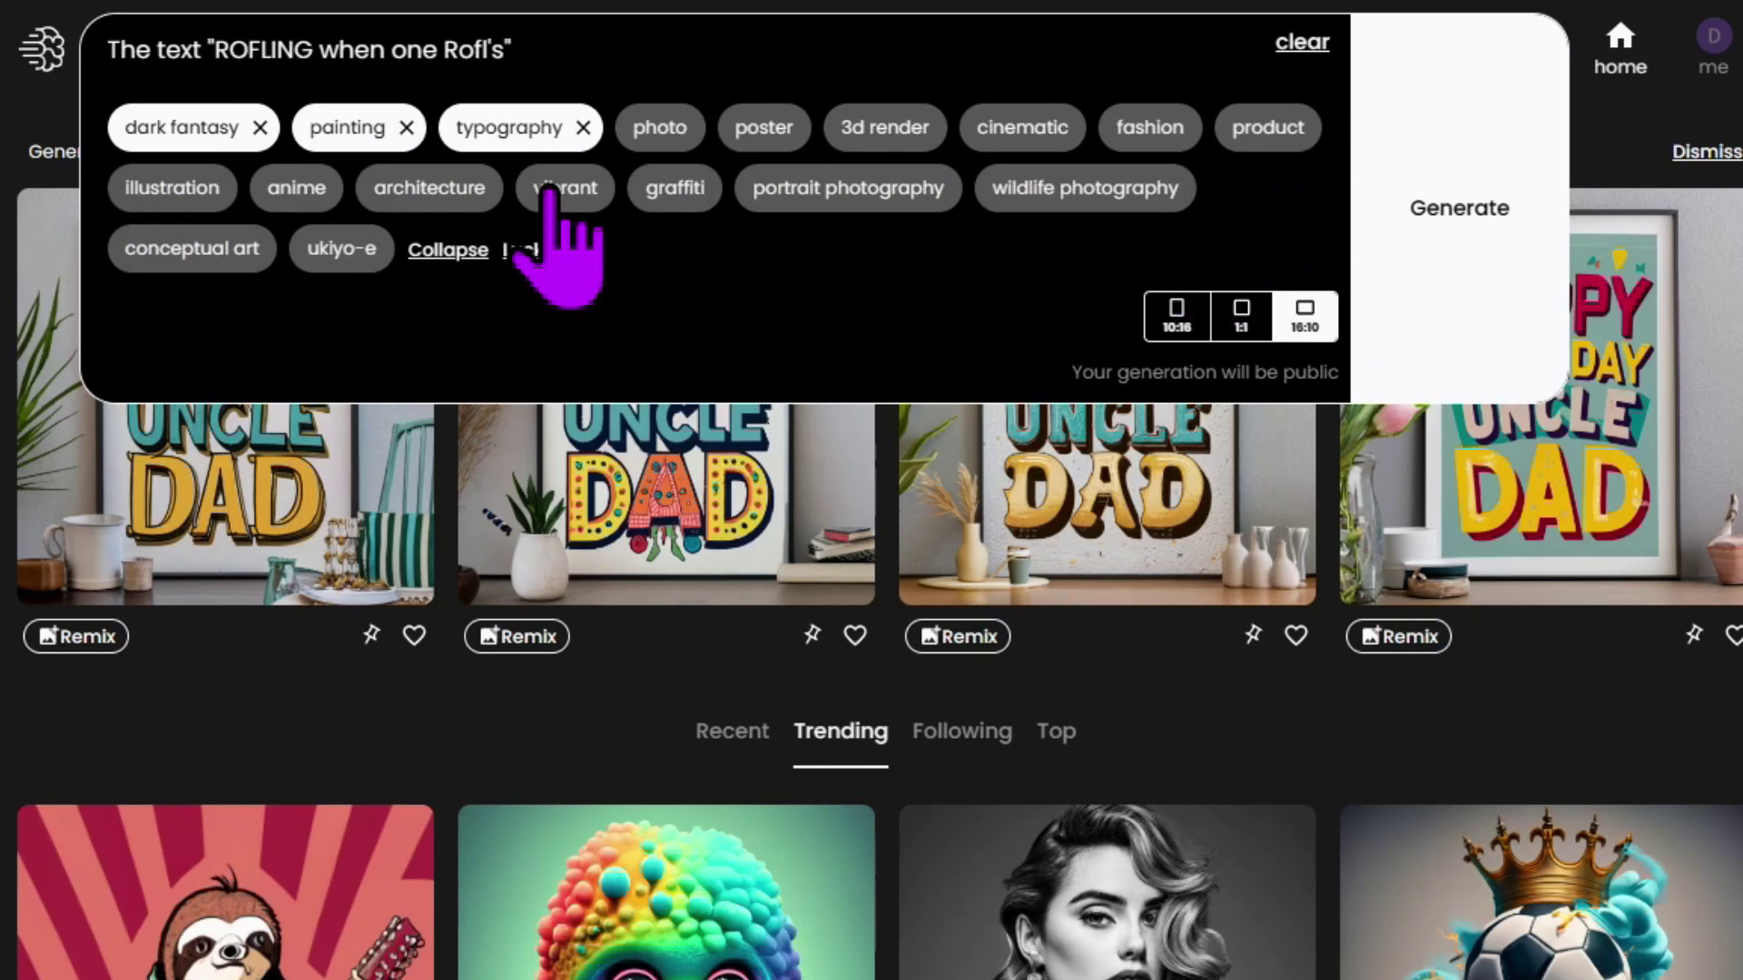
{"action": "left_click", "coordinate": [1477, 181]}
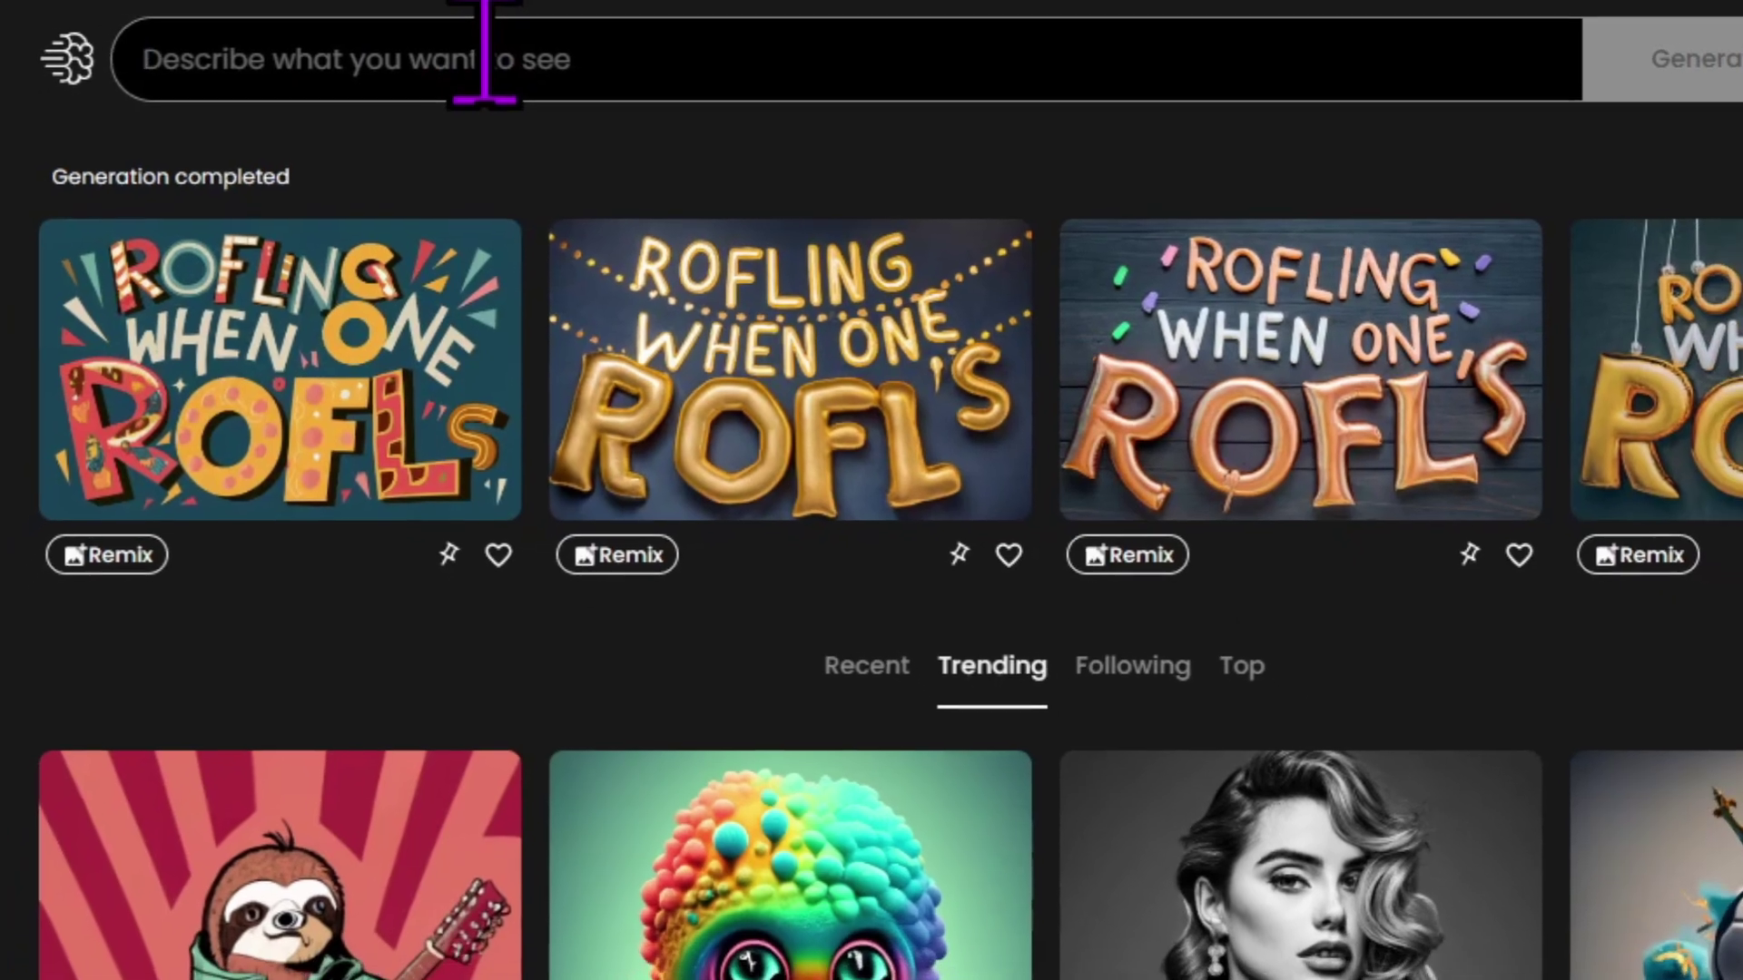
{"action": "left_click", "coordinate": [482, 54]}
{"action": "type", "text": "Coffee"}
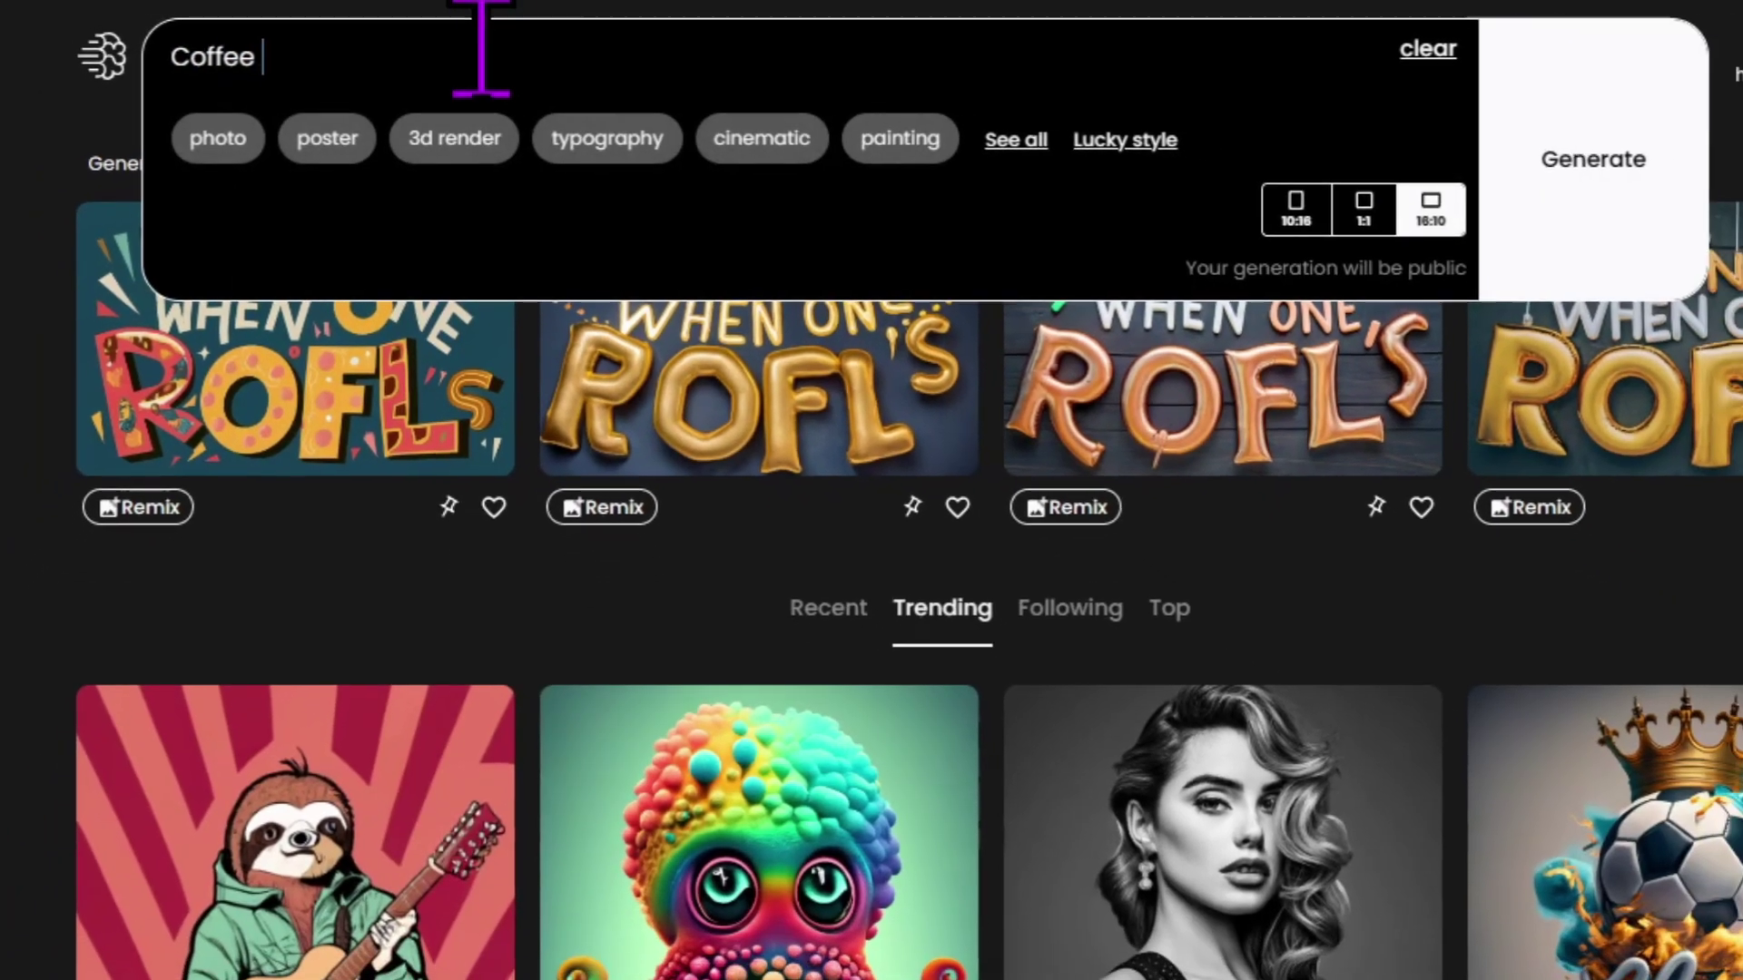
{"action": "type", "text": " cup design with the words "}
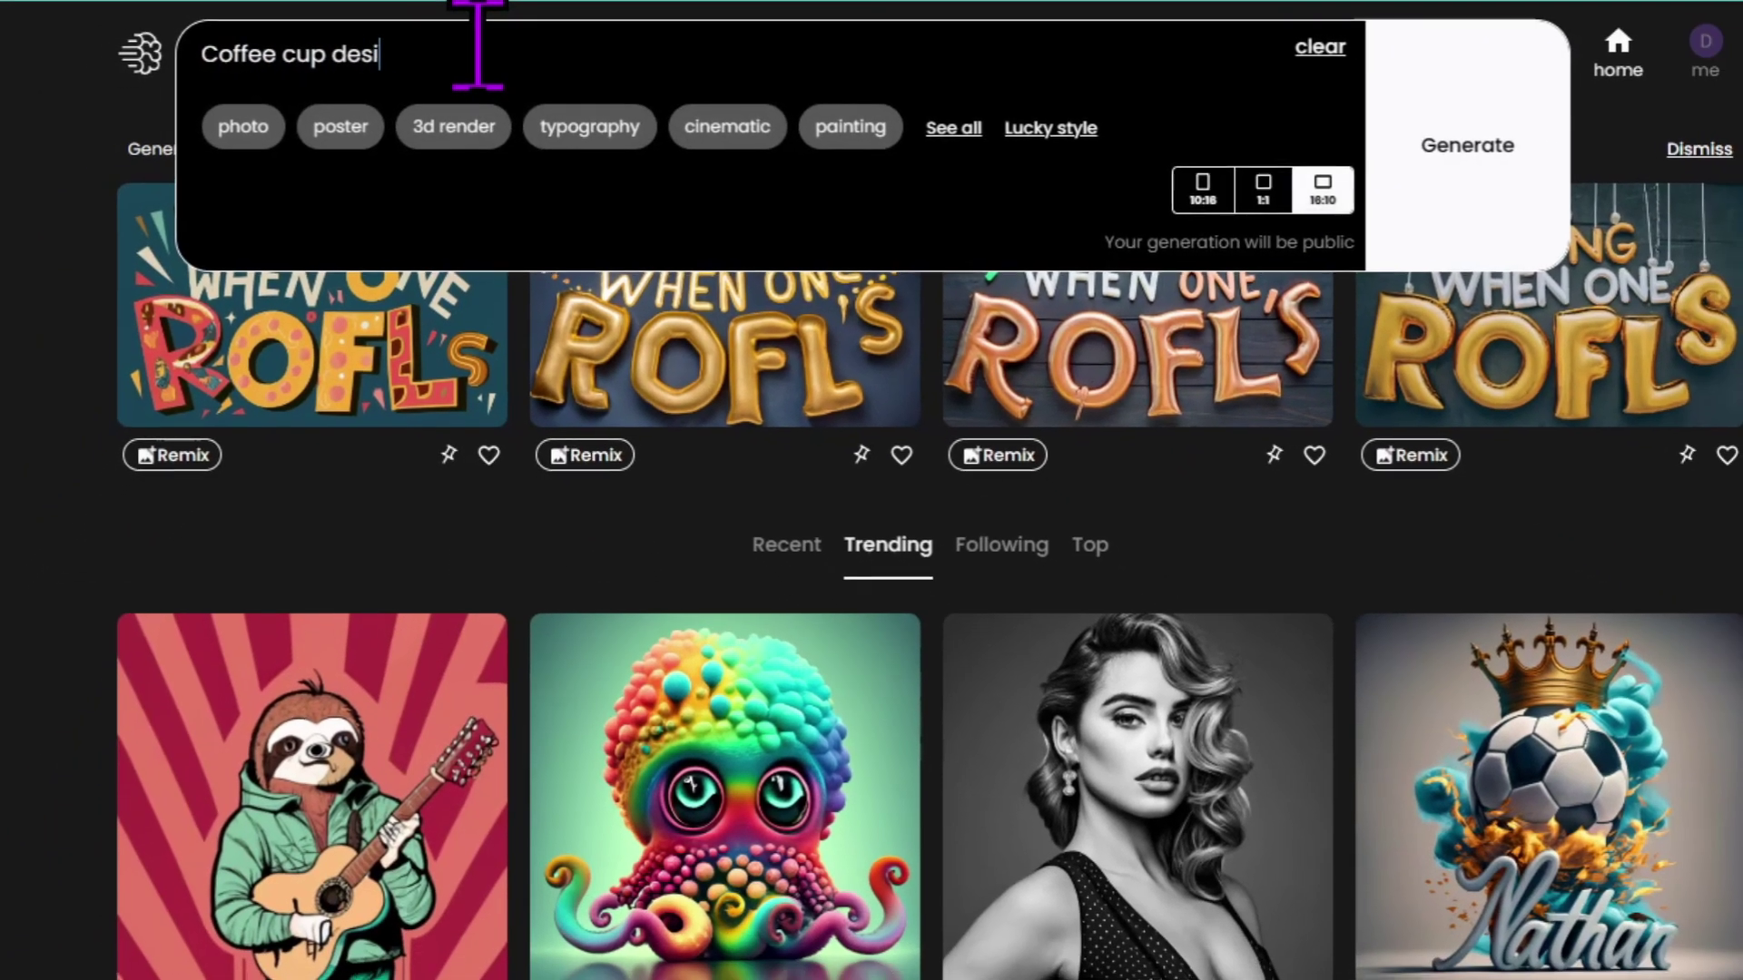
{"action": "type", "text": "\"Morning Cop"}
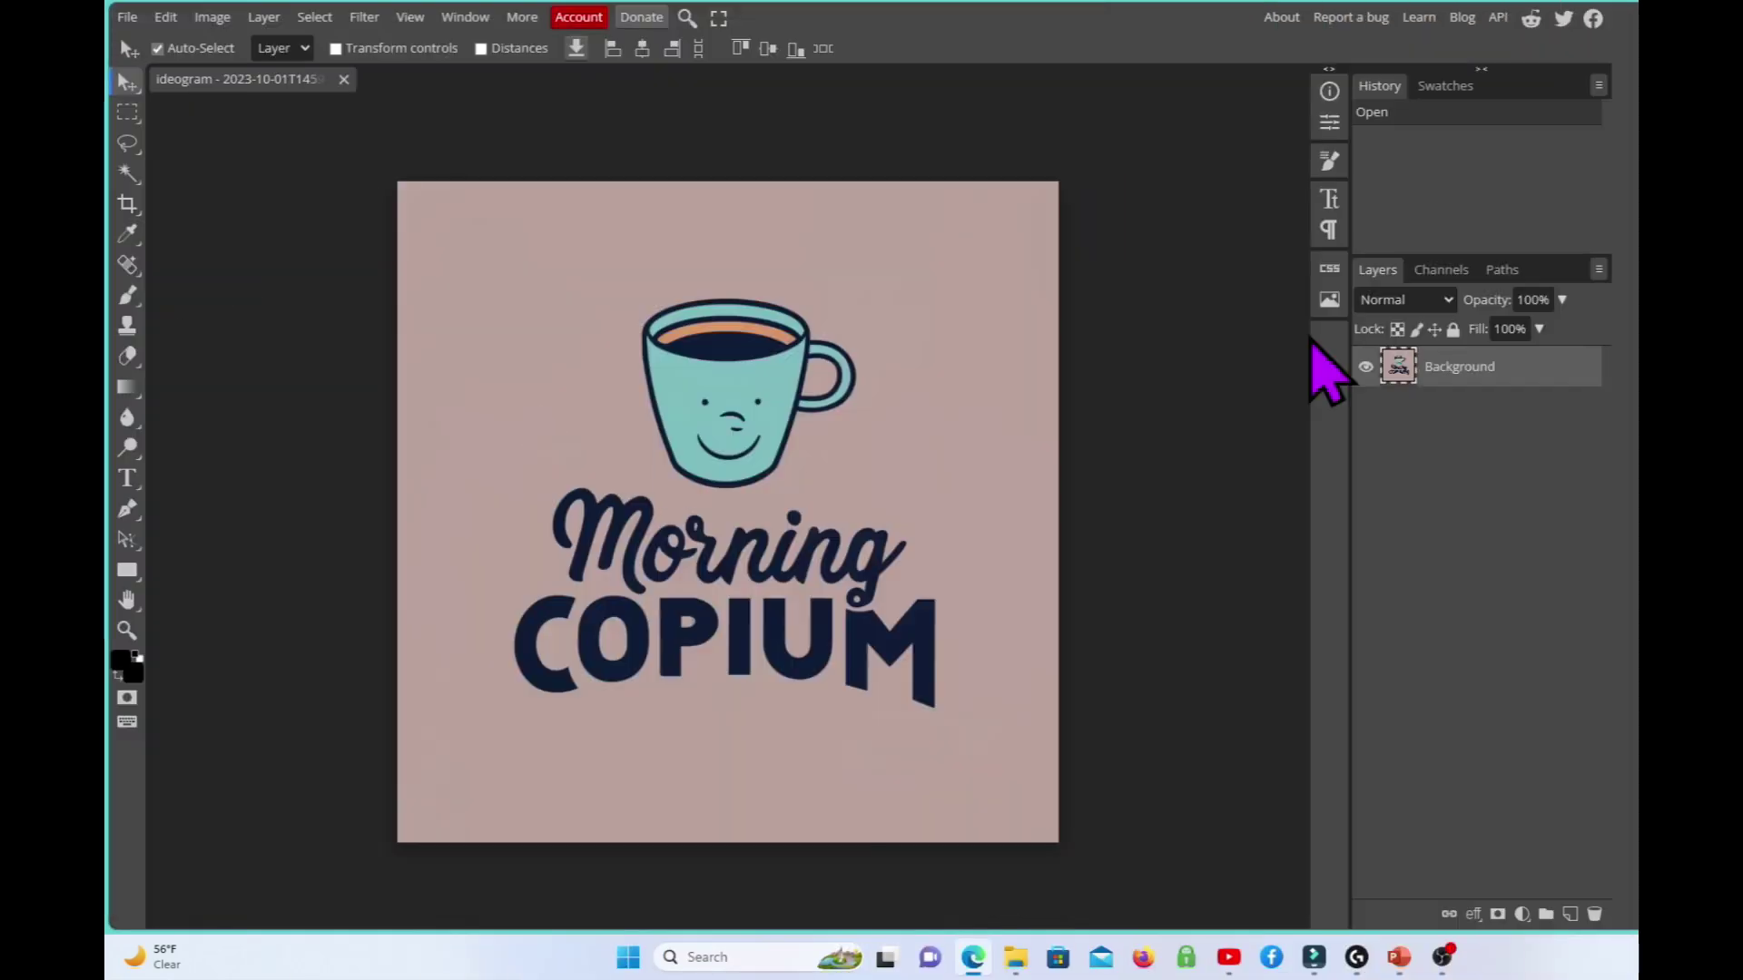
Automatically remove the background from the Morning Copium image.
{"action": "left_click", "coordinate": [264, 16]}
{"action": "mouse_move", "coordinate": [314, 16]}
{"action": "left_click", "coordinate": [338, 168]}
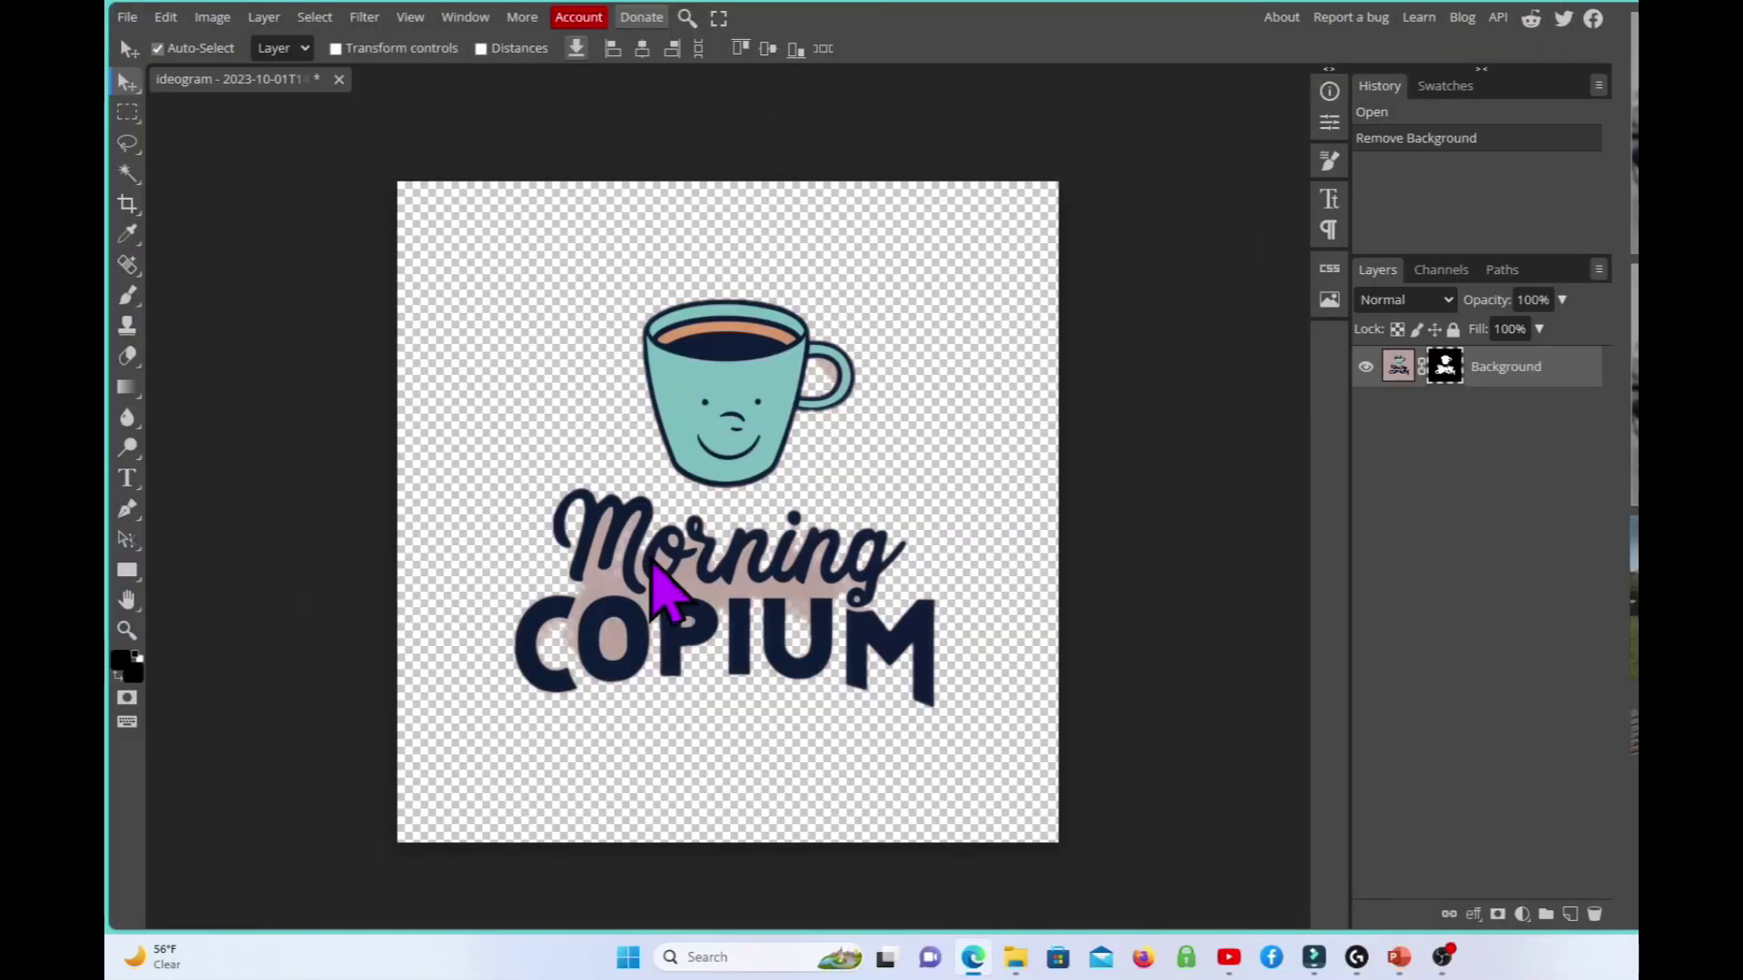
Start Magic Cut with a 1 px edge border and a 15 px marking brush.
{"action": "left_click", "coordinate": [314, 16]}
{"action": "left_click", "coordinate": [354, 203]}
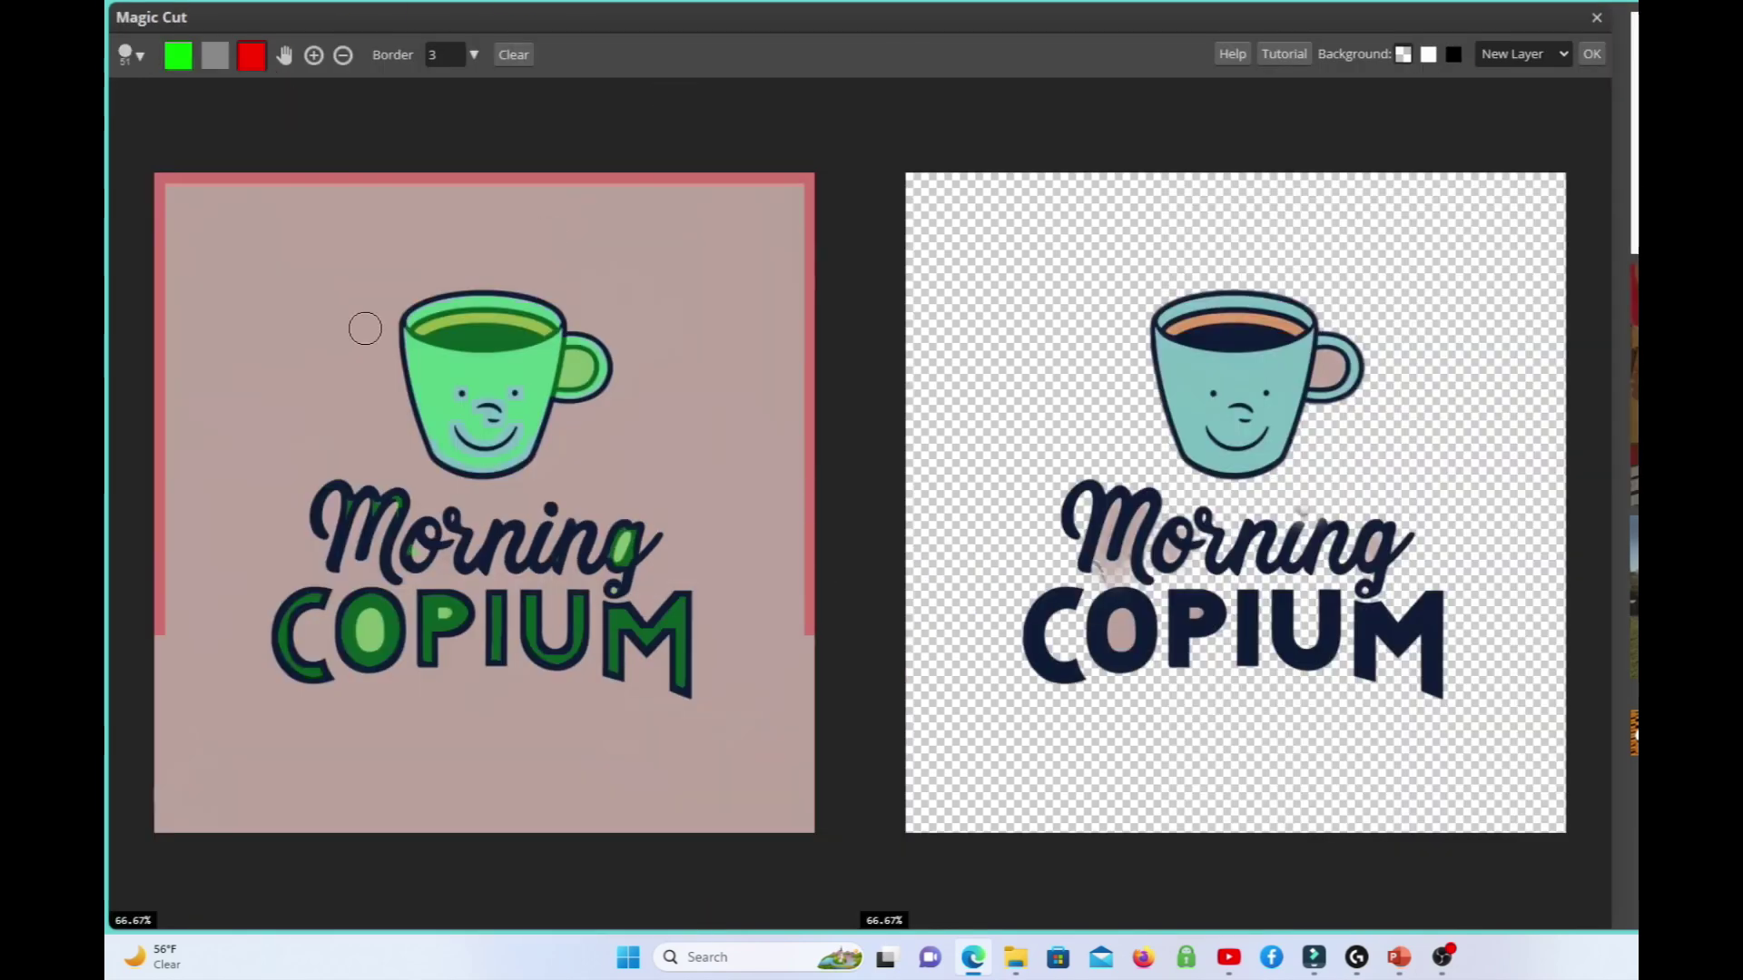
{"action": "left_click", "coordinate": [473, 55]}
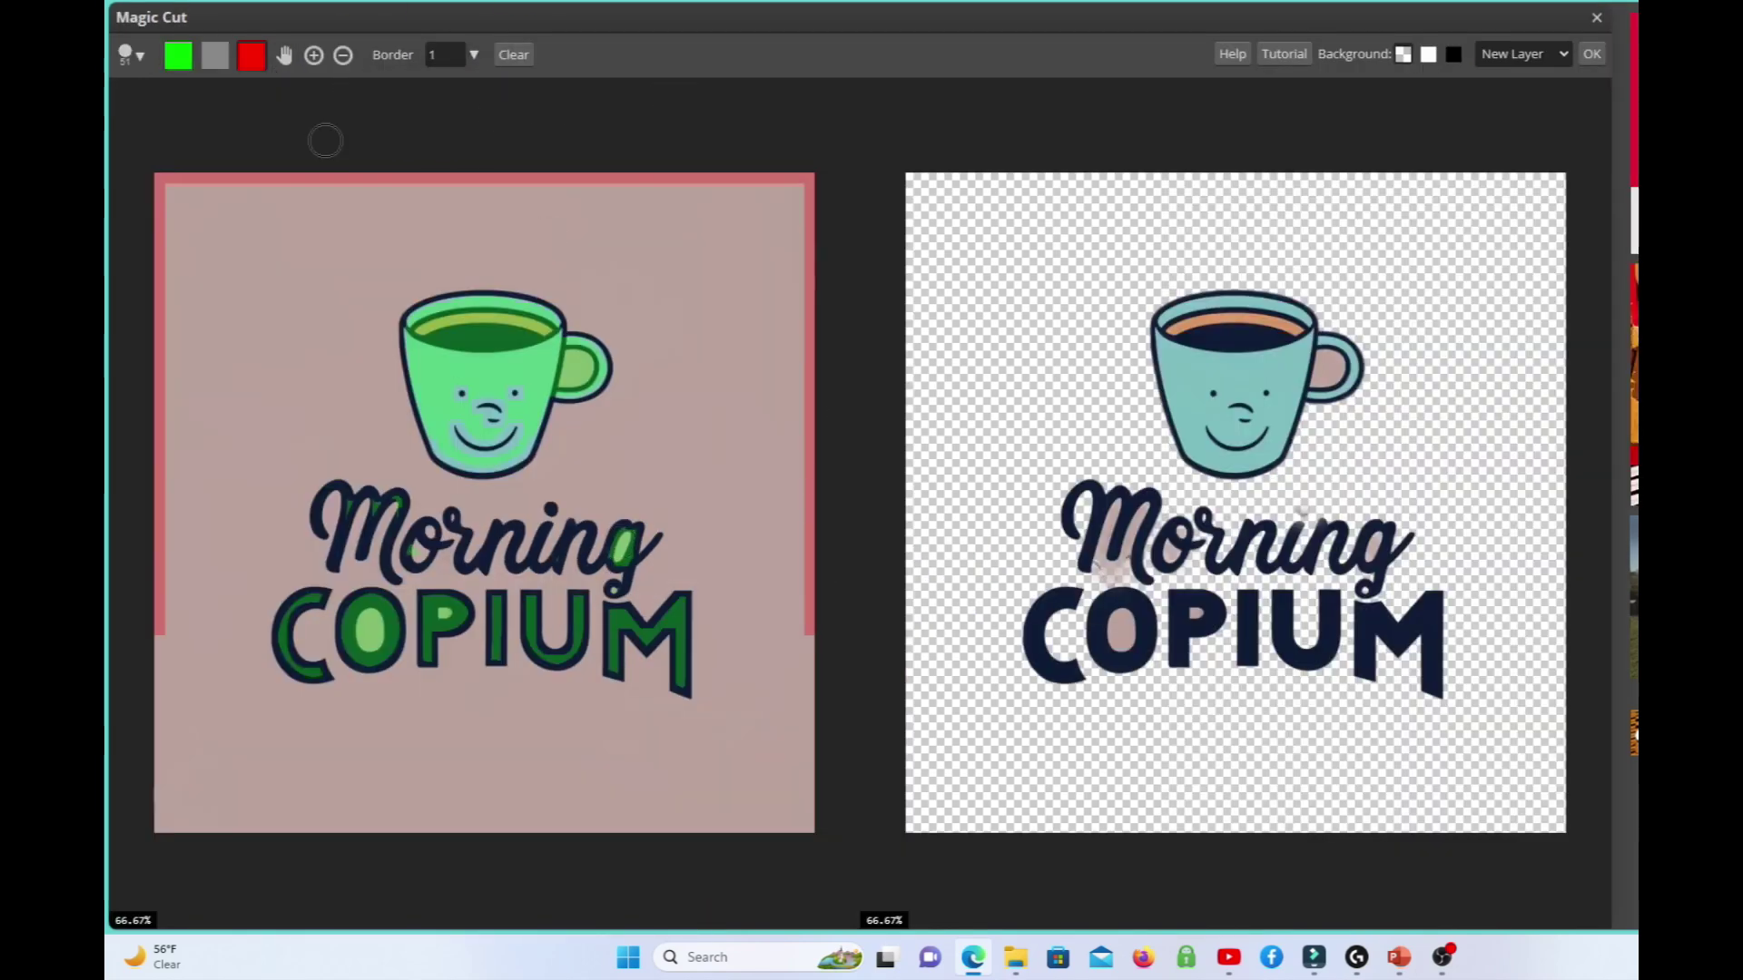
{"action": "left_click", "coordinate": [131, 55]}
{"action": "left_click_drag", "start_coordinate": [308, 113], "coordinate": [273, 144]}
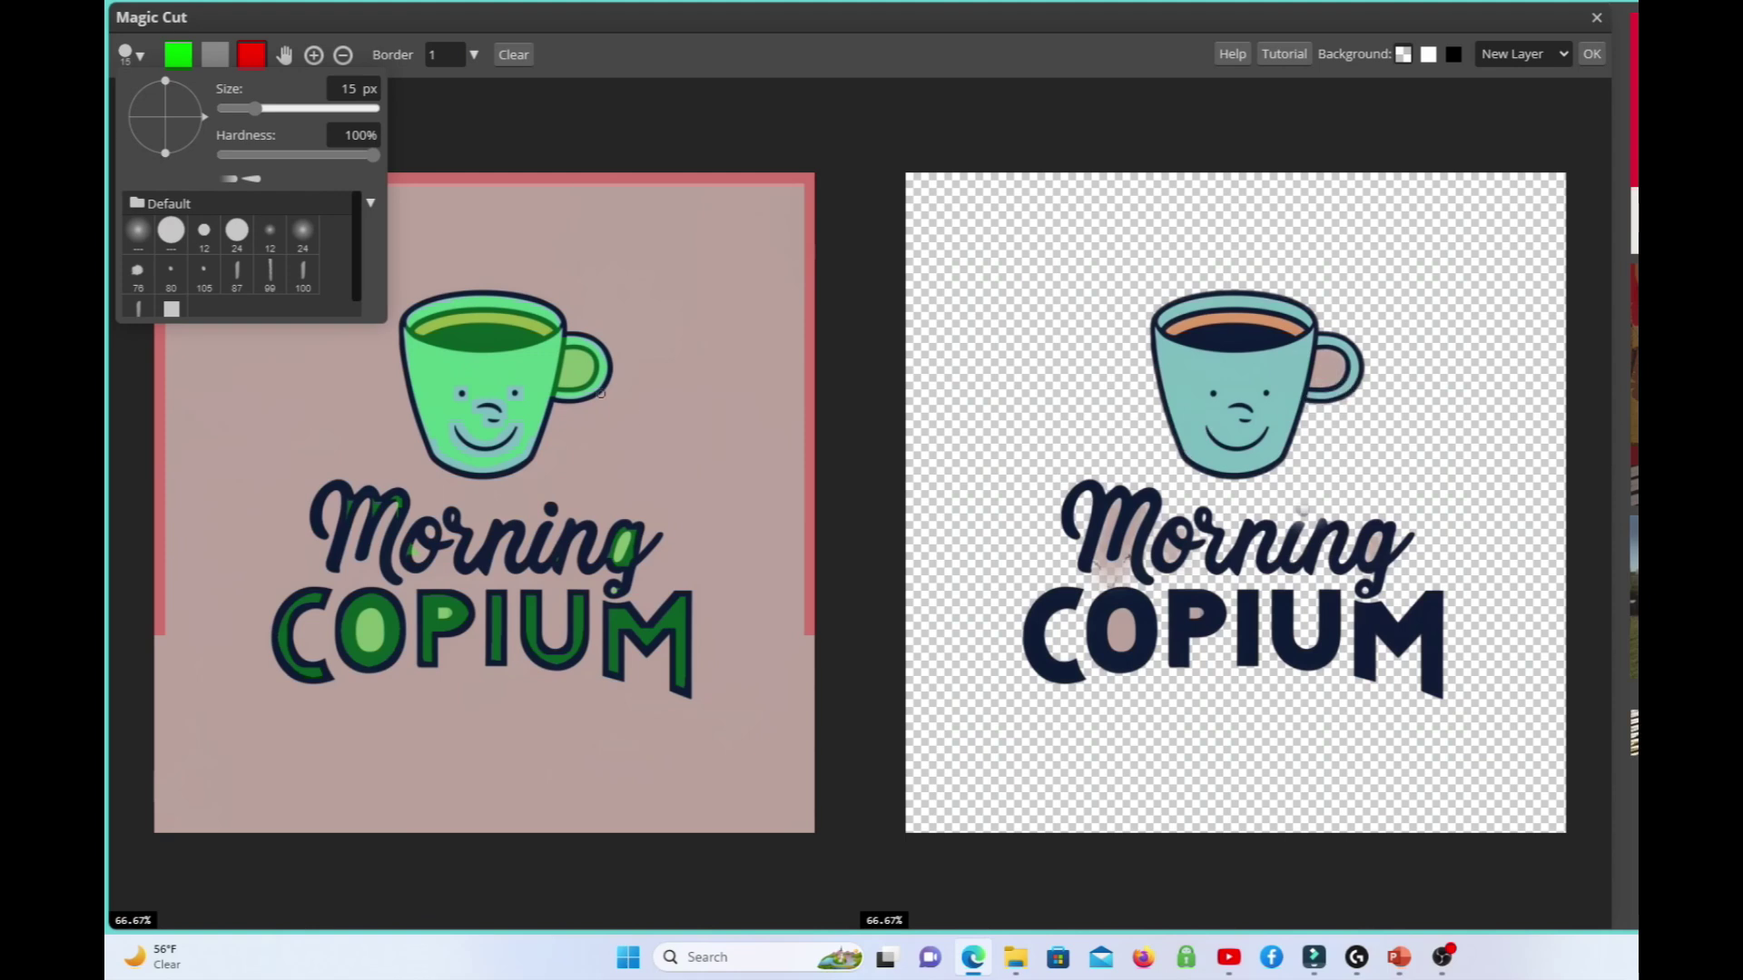
Mark the cup handle hole and the gaps in COPIUM's O and P as background, fixing the M.
{"action": "left_click", "coordinate": [573, 366]}
{"action": "left_click_drag", "start_coordinate": [575, 363], "coordinate": [567, 380]}
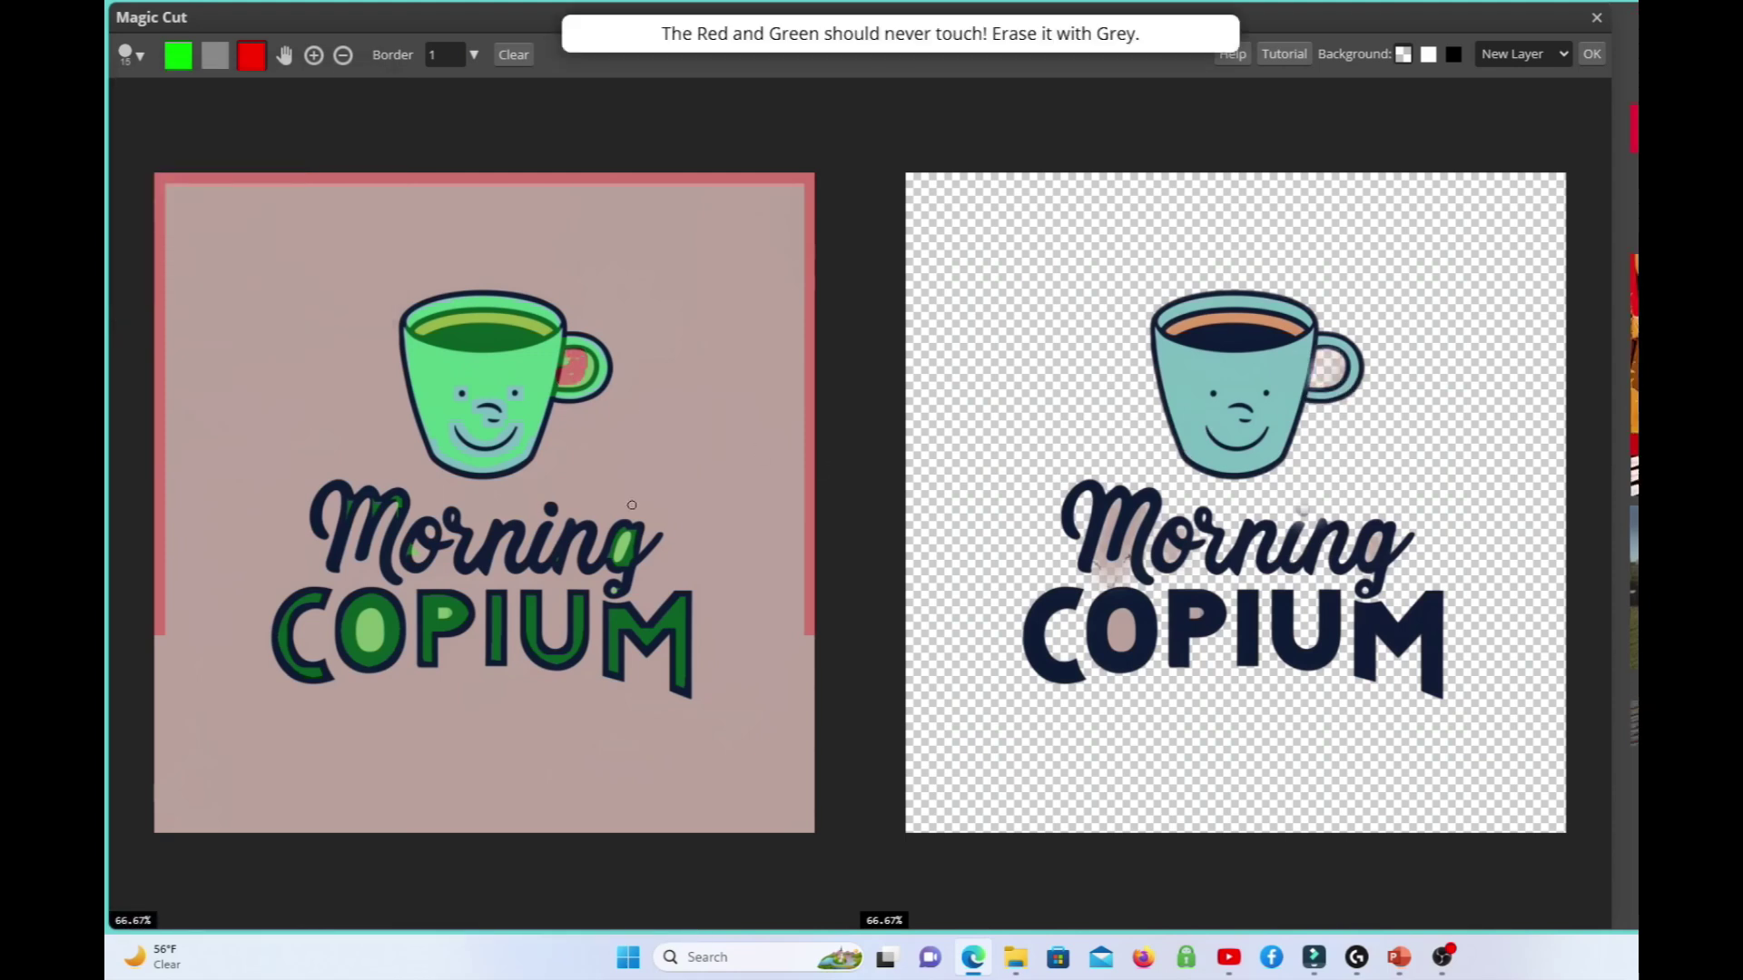
{"action": "left_click_drag", "start_coordinate": [375, 648], "coordinate": [365, 619]}
{"action": "left_click", "coordinate": [445, 614]}
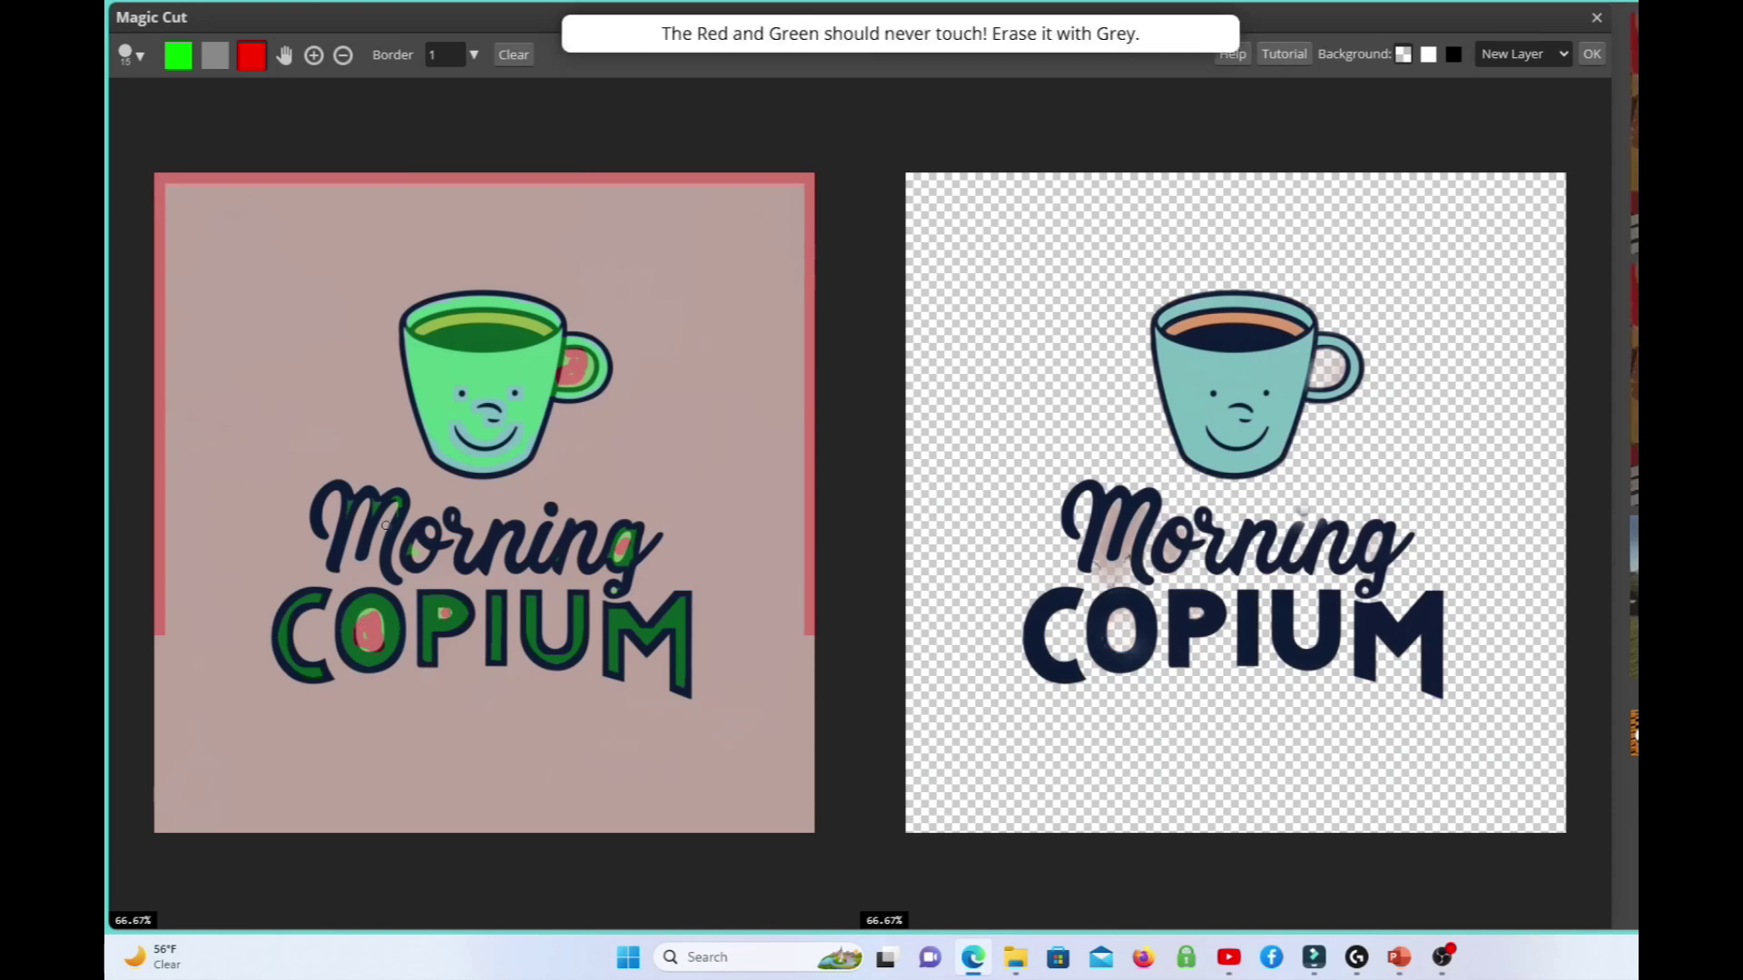
{"action": "mouse_move", "coordinate": [378, 560]}
{"action": "left_mouse_down"}
{"action": "mouse_move", "coordinate": [383, 527]}
{"action": "mouse_move", "coordinate": [343, 565]}
{"action": "left_mouse_up"}
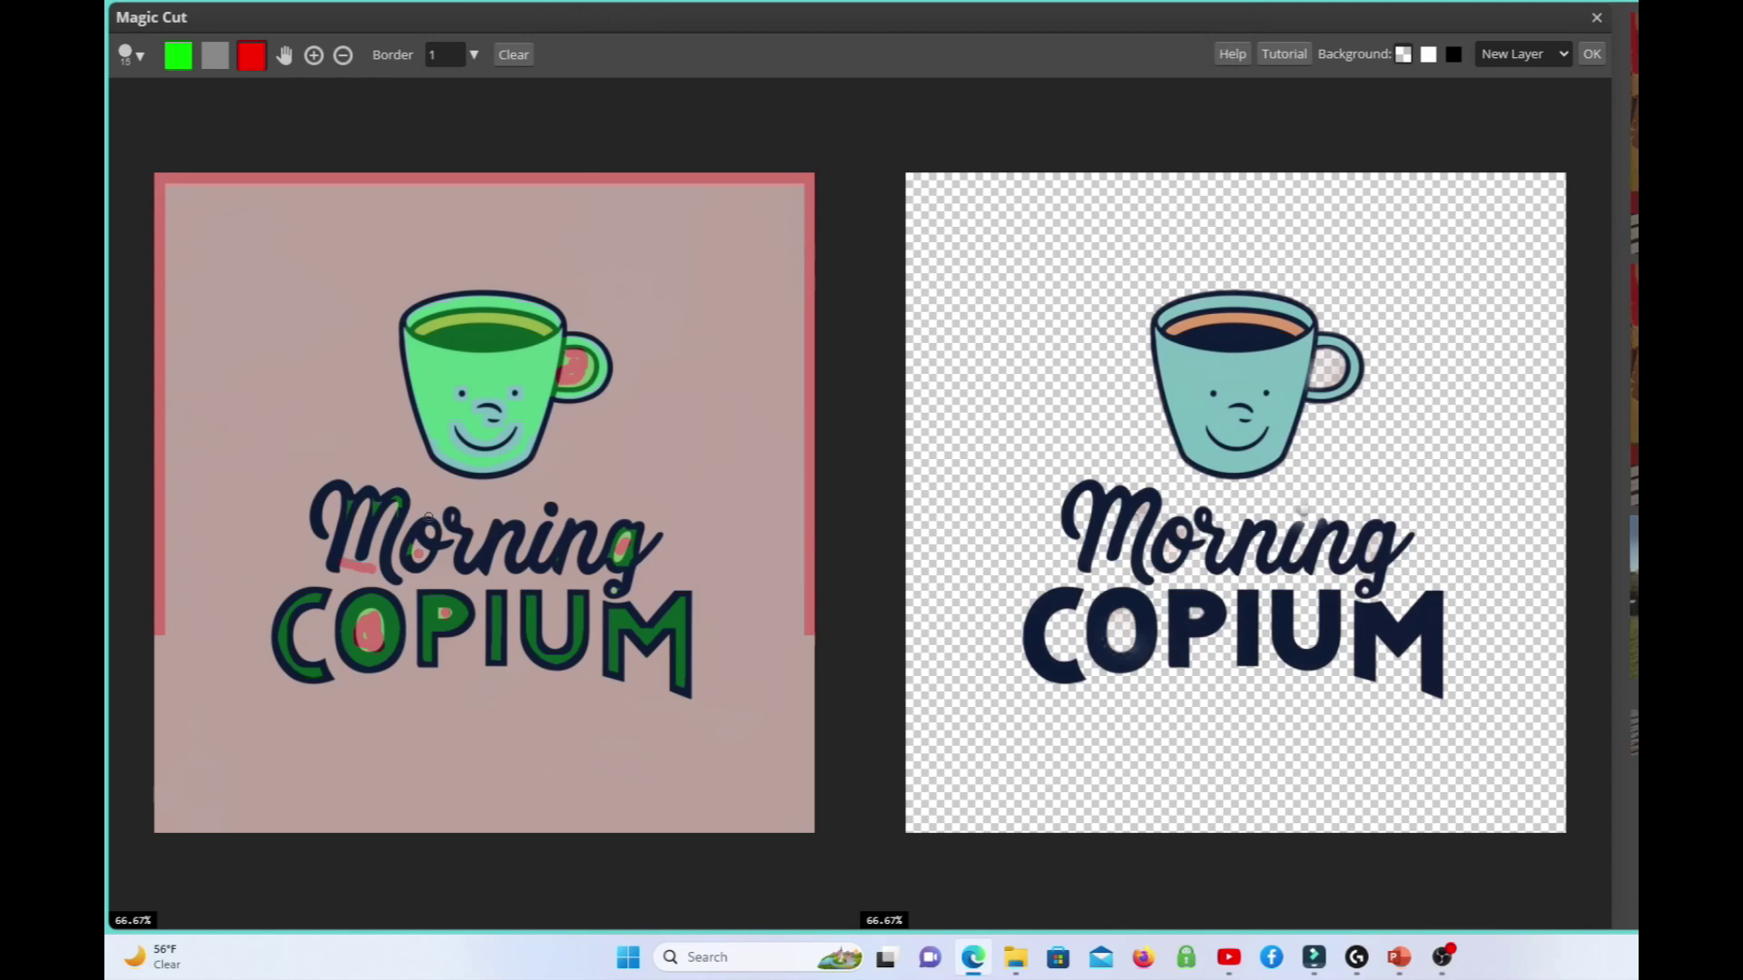
Touch up the edges around 'Morning' with foreground and background marks, then apply the cut-out.
{"action": "left_click", "coordinate": [430, 532]}
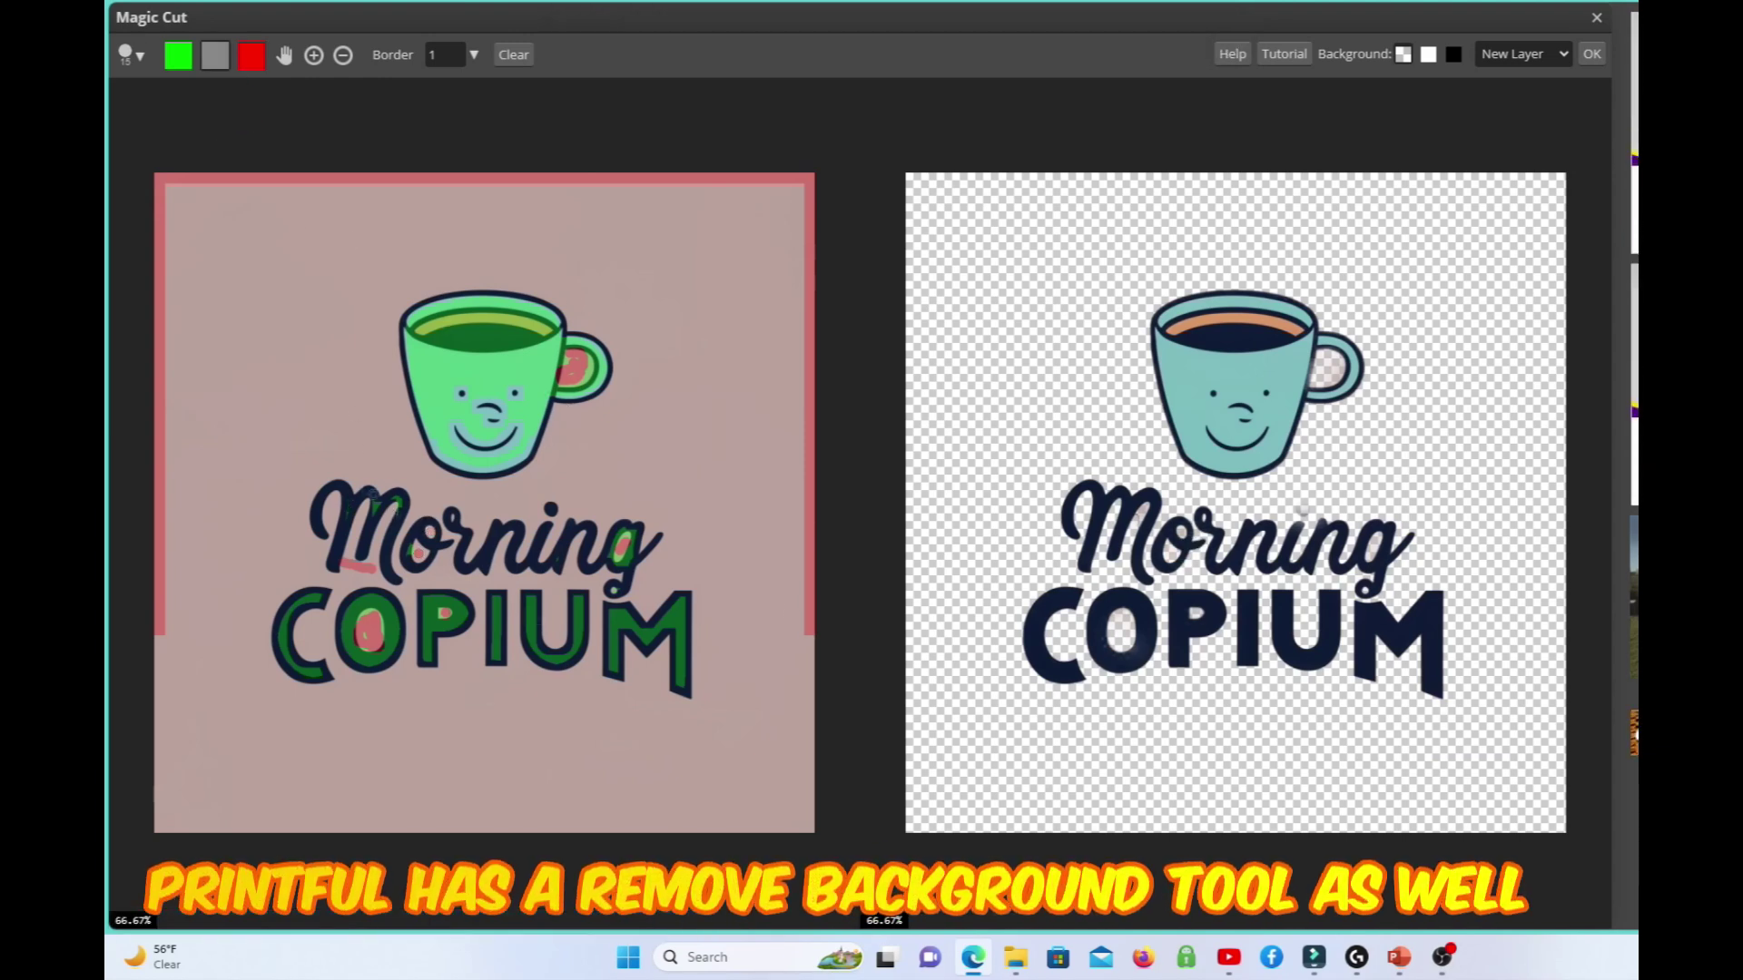
{"action": "left_click", "coordinate": [401, 505]}
{"action": "left_click", "coordinate": [433, 542]}
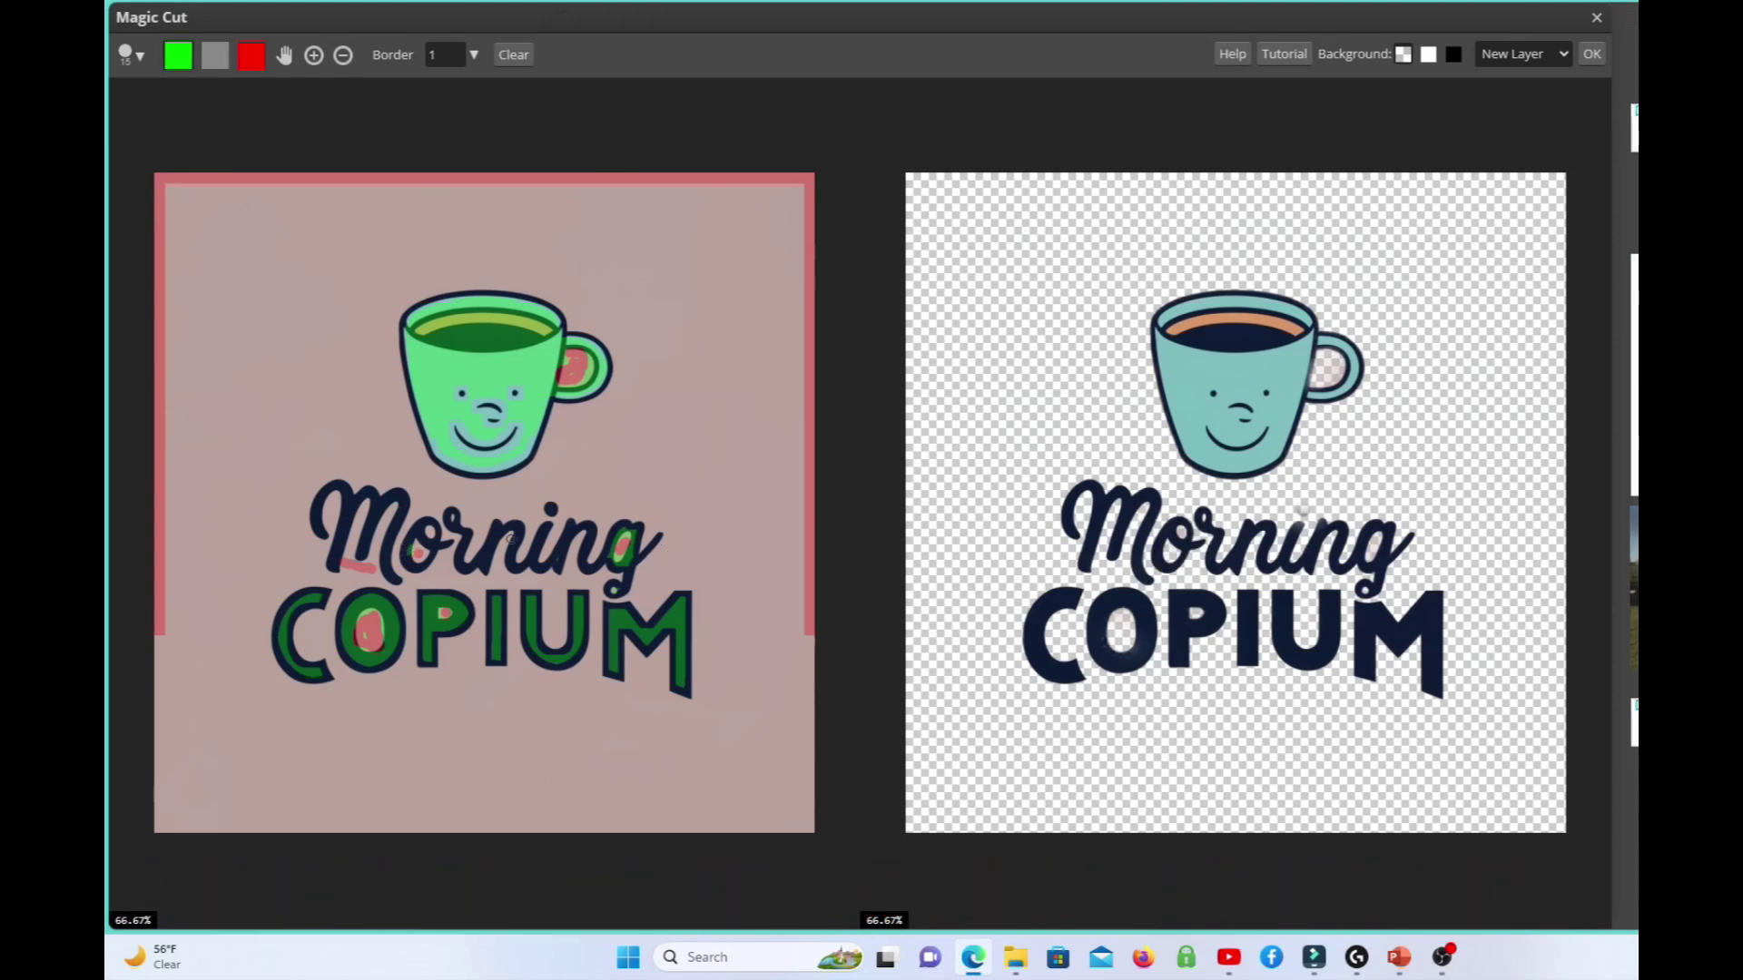
{"action": "left_click", "coordinate": [551, 509]}
{"action": "left_click", "coordinate": [251, 56]}
{"action": "left_click", "coordinate": [553, 533]}
{"action": "left_click", "coordinate": [1592, 53]}
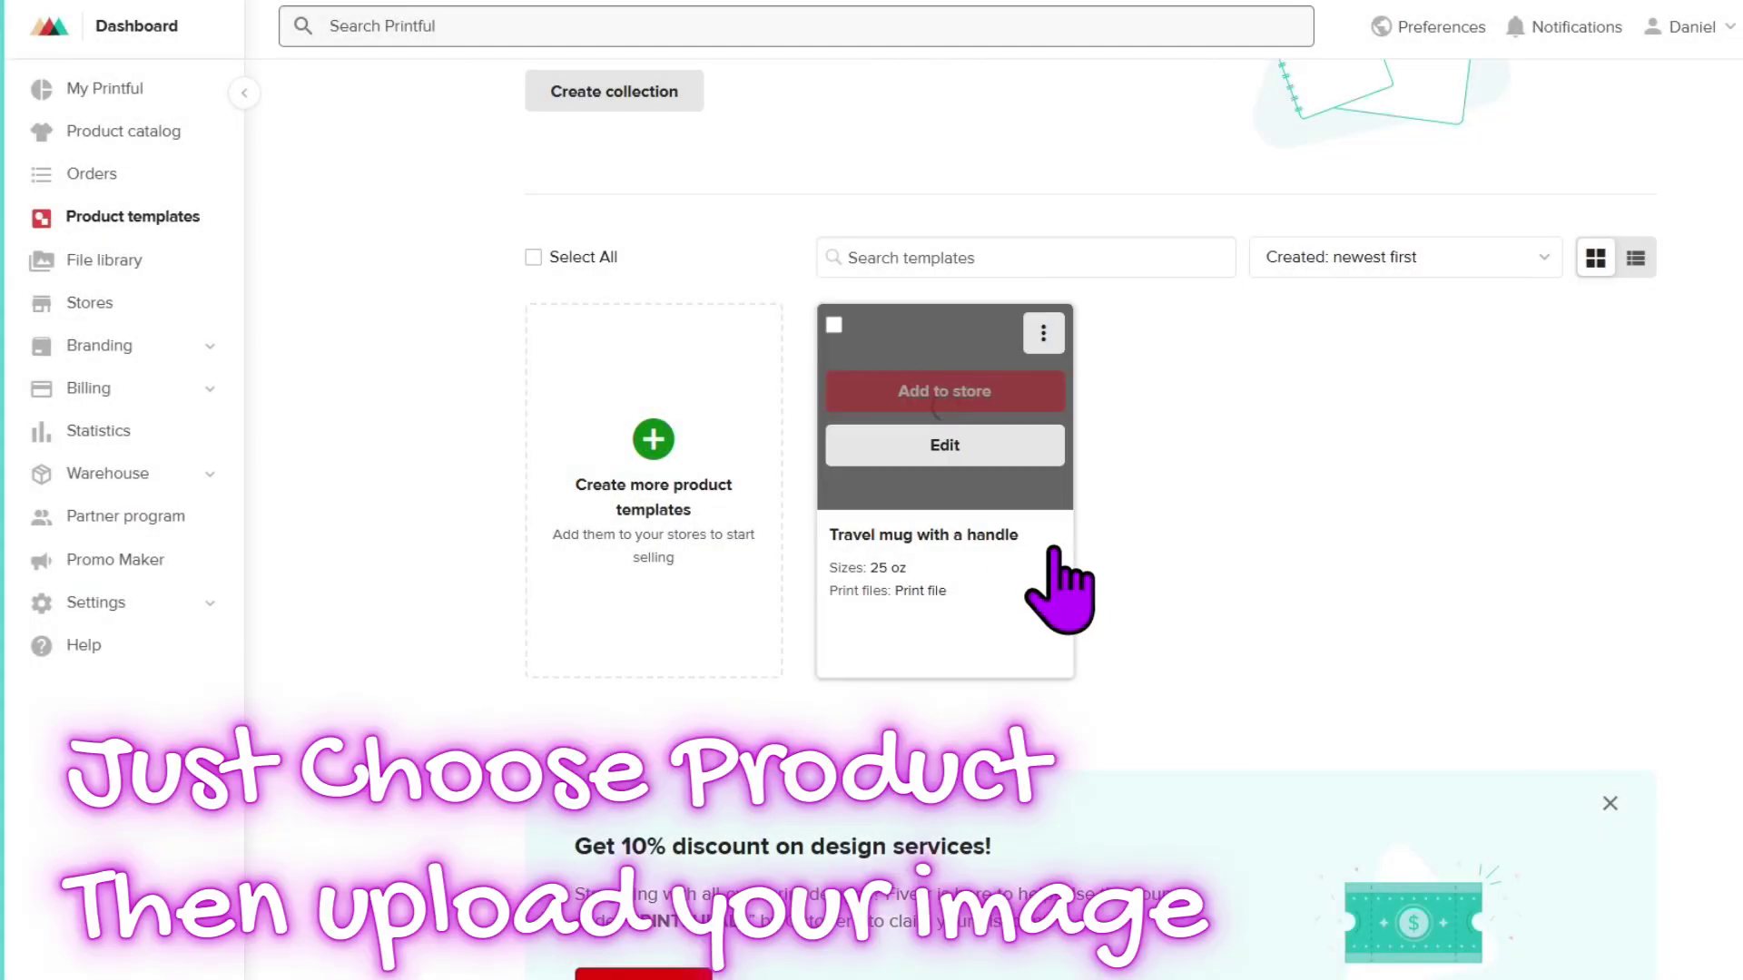
Put the Morning Copium design on the White Mug with Color Inside template.
{"action": "left_click", "coordinate": [1043, 334]}
{"action": "left_click", "coordinate": [948, 428]}
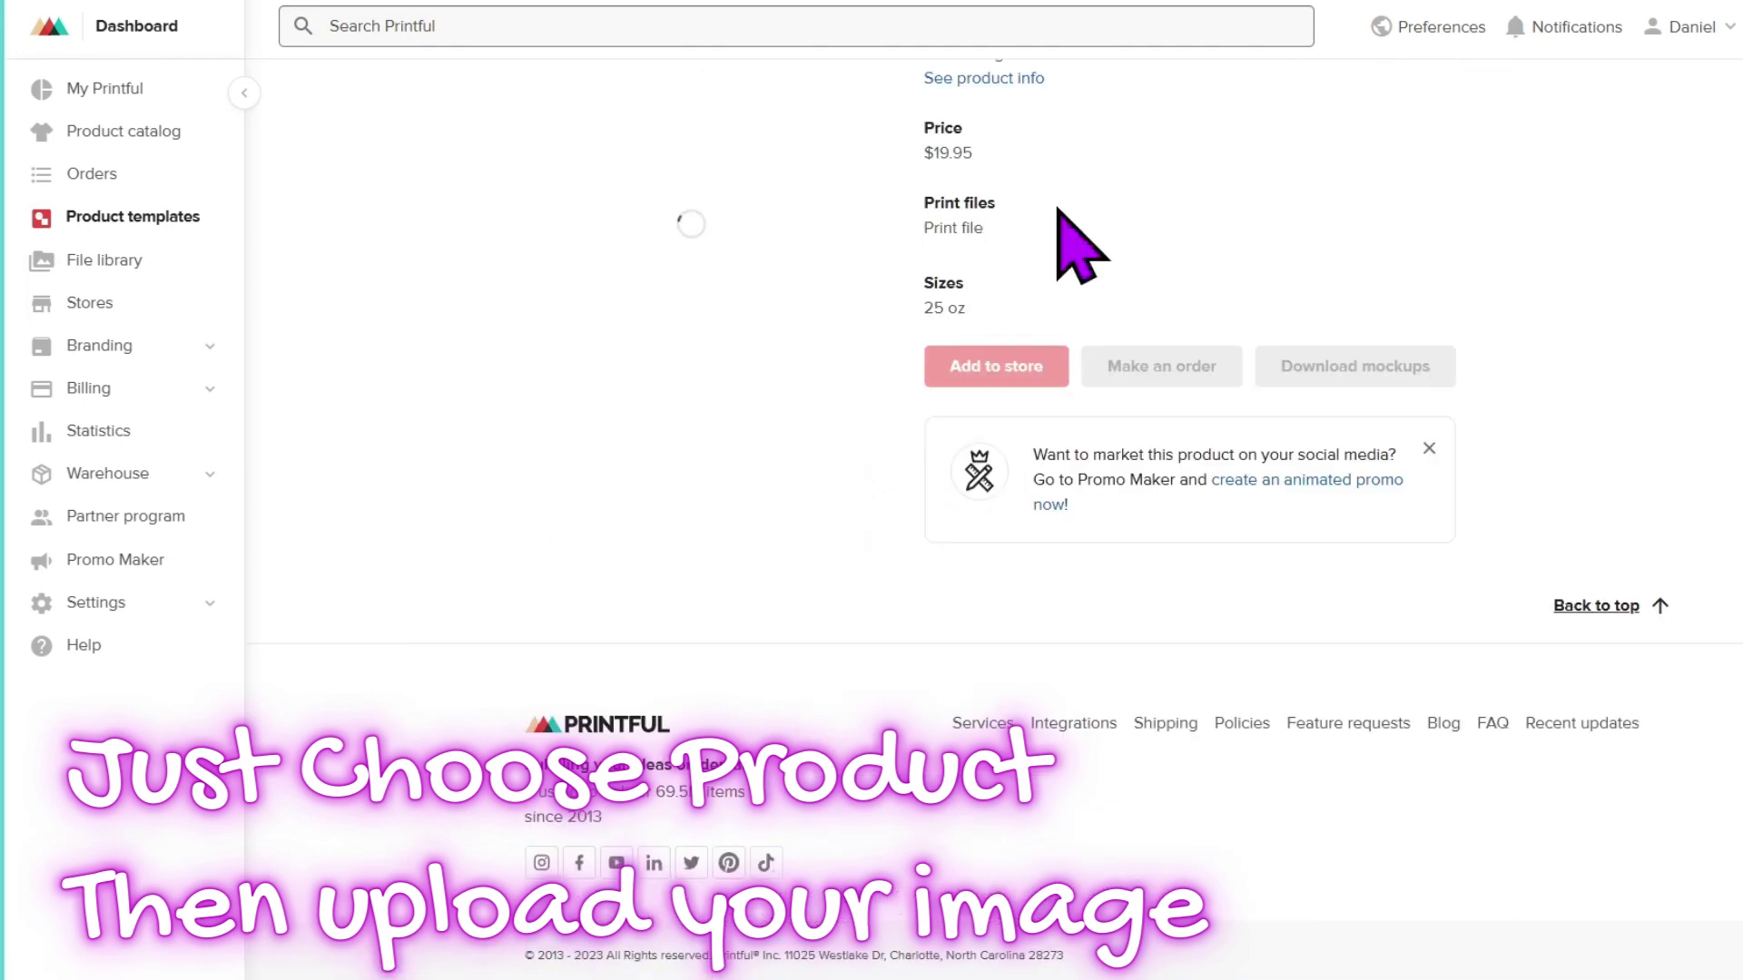
{"action": "scroll", "coordinate": [1105, 626], "scroll_direction": "up", "scroll_amount": 2}
{"action": "scroll", "coordinate": [1001, 640], "scroll_direction": "down", "scroll_amount": 3}
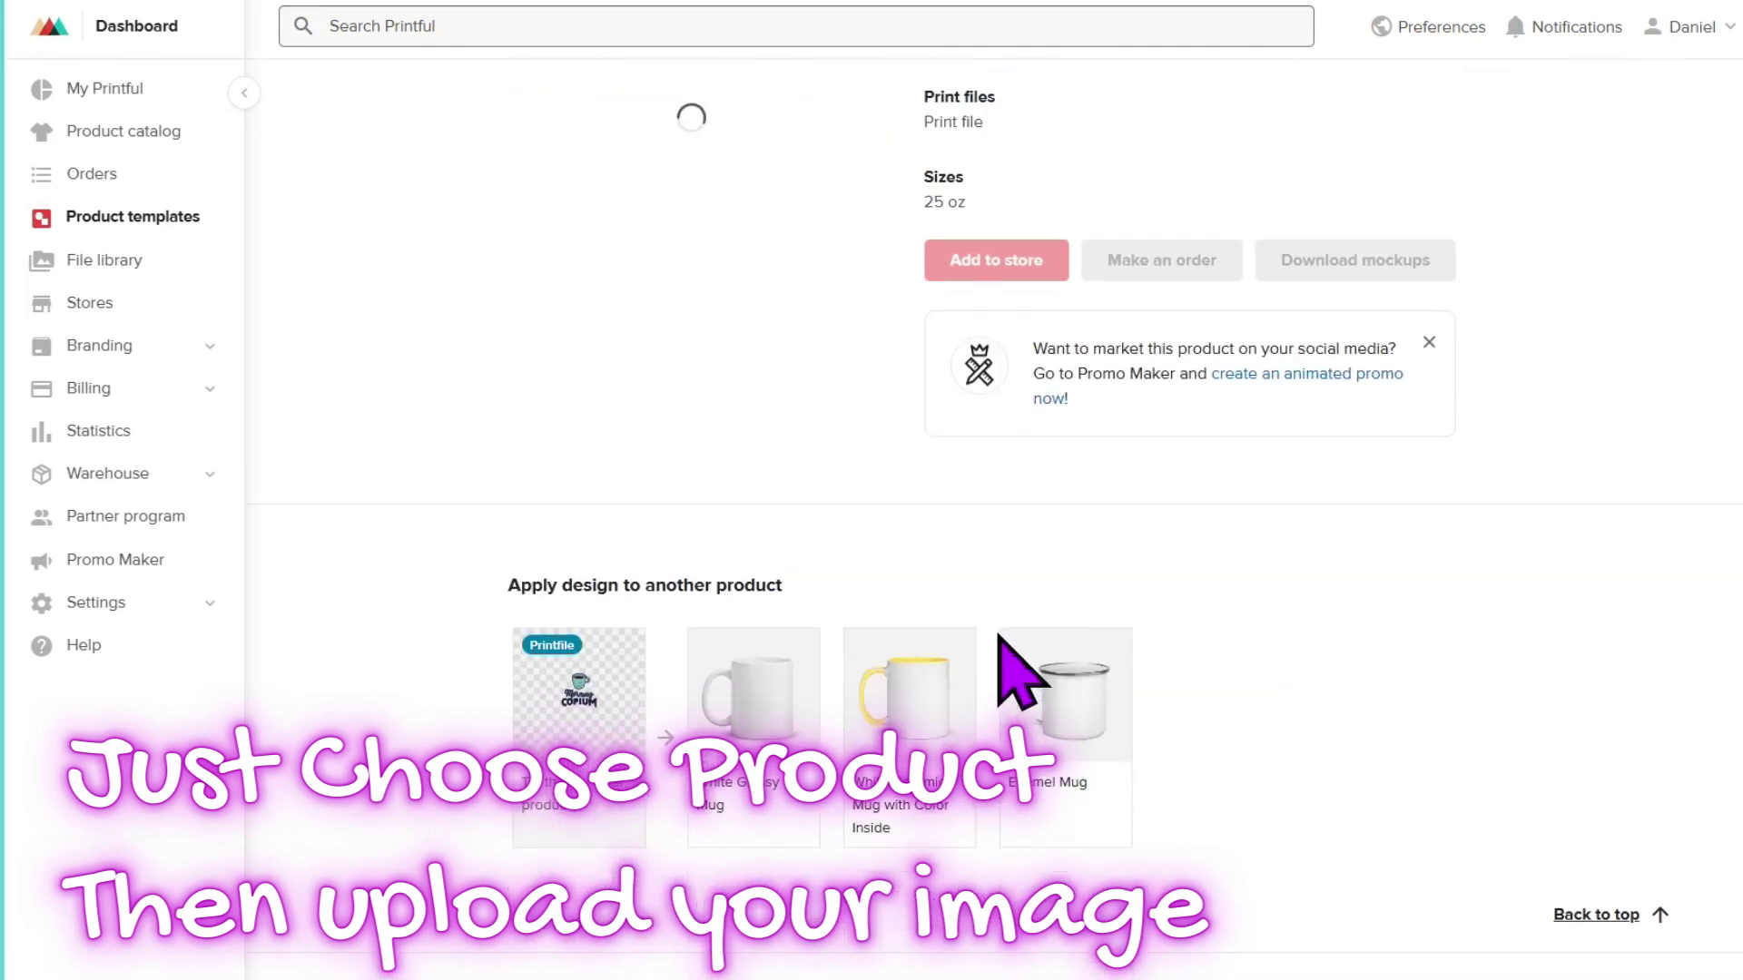
{"action": "left_click", "coordinate": [910, 788]}
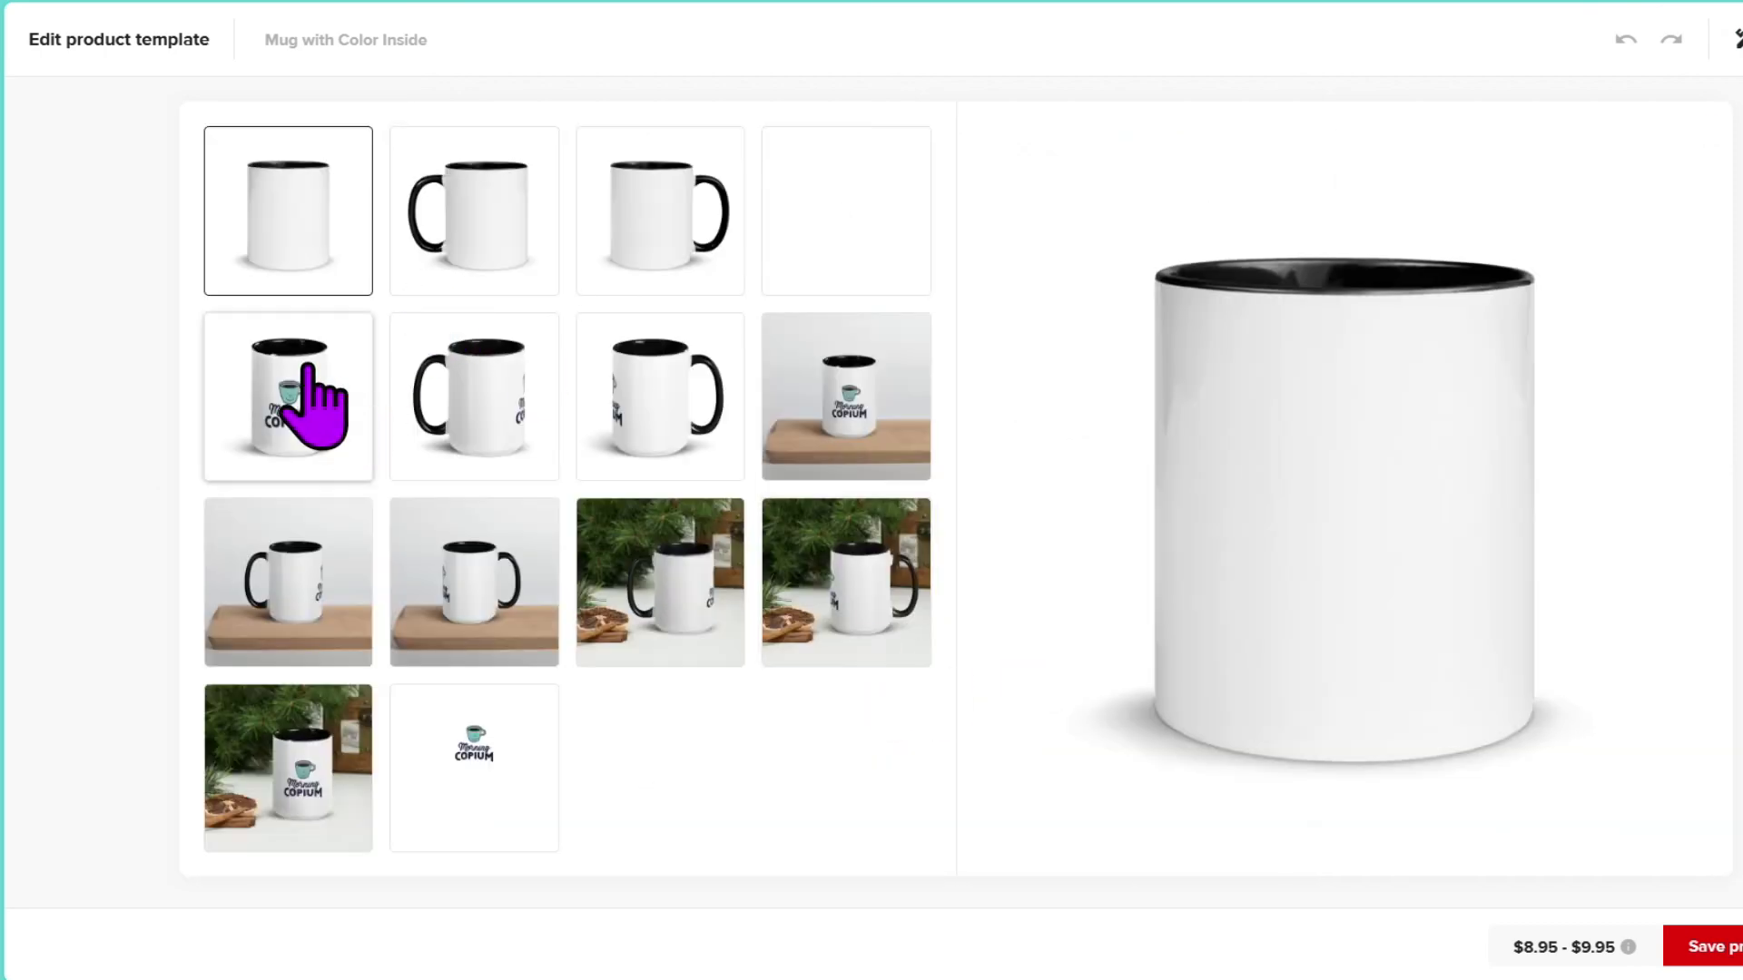
Preview the mug mockups, pick the Christmas scene, and save the product past the size notice.
{"action": "left_click", "coordinate": [313, 409]}
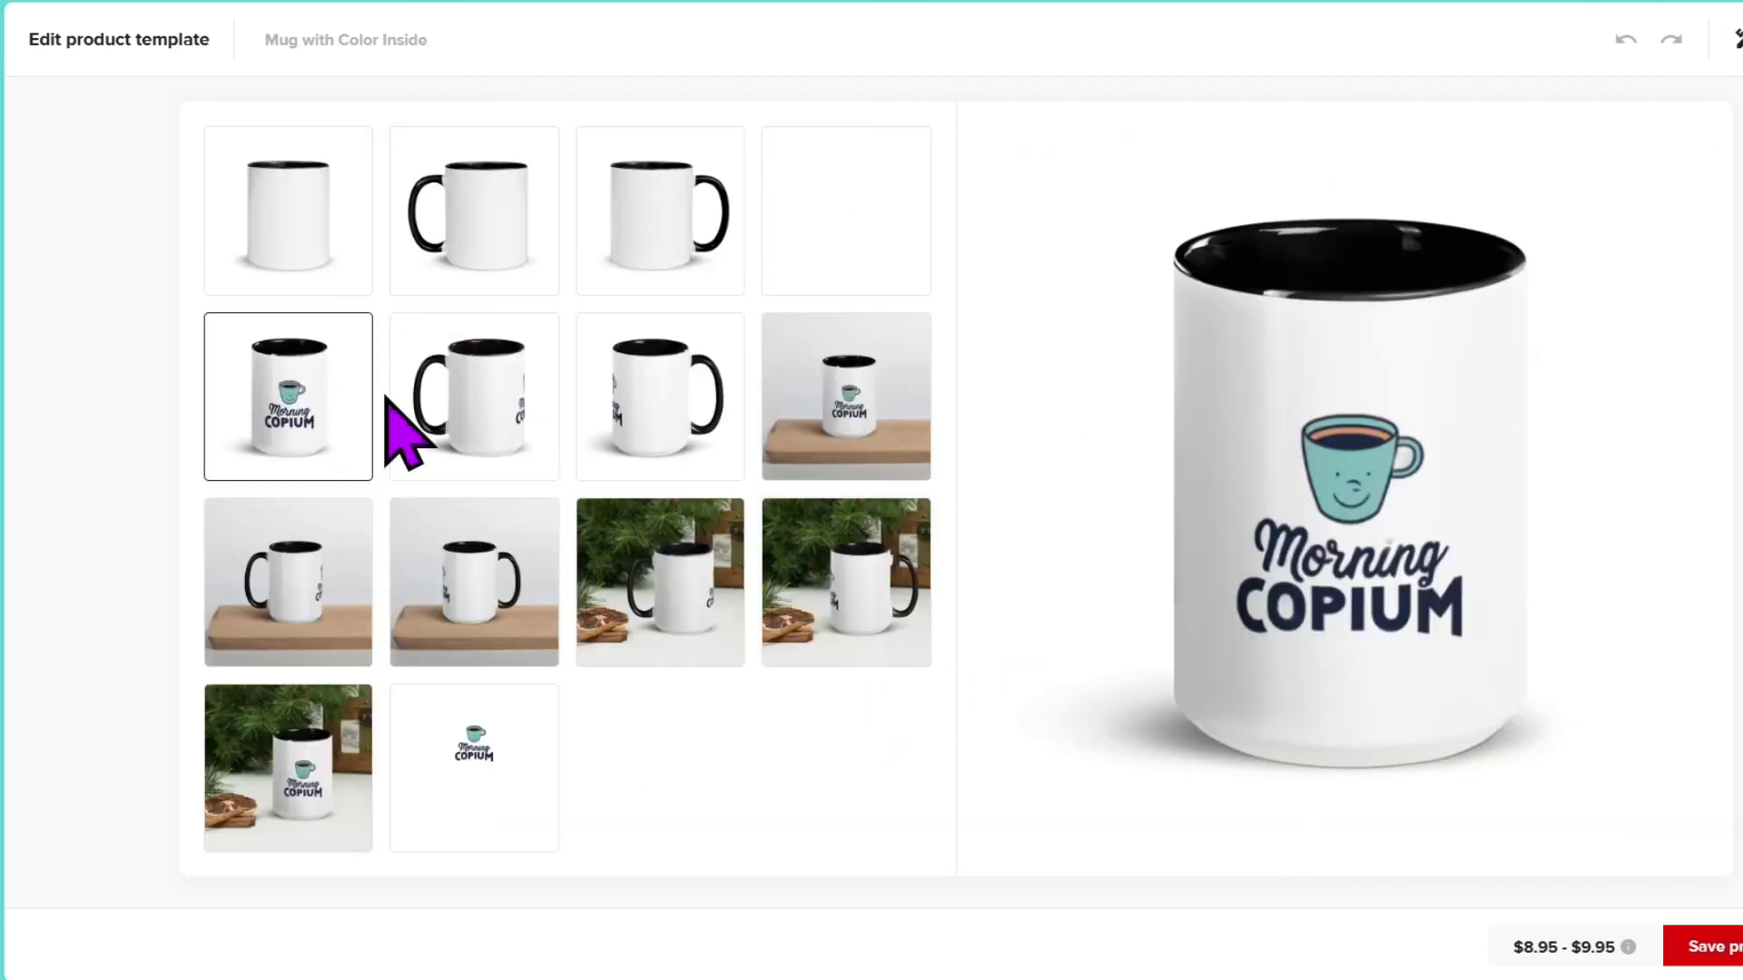
{"action": "left_click", "coordinate": [526, 417]}
{"action": "left_click", "coordinate": [686, 420]}
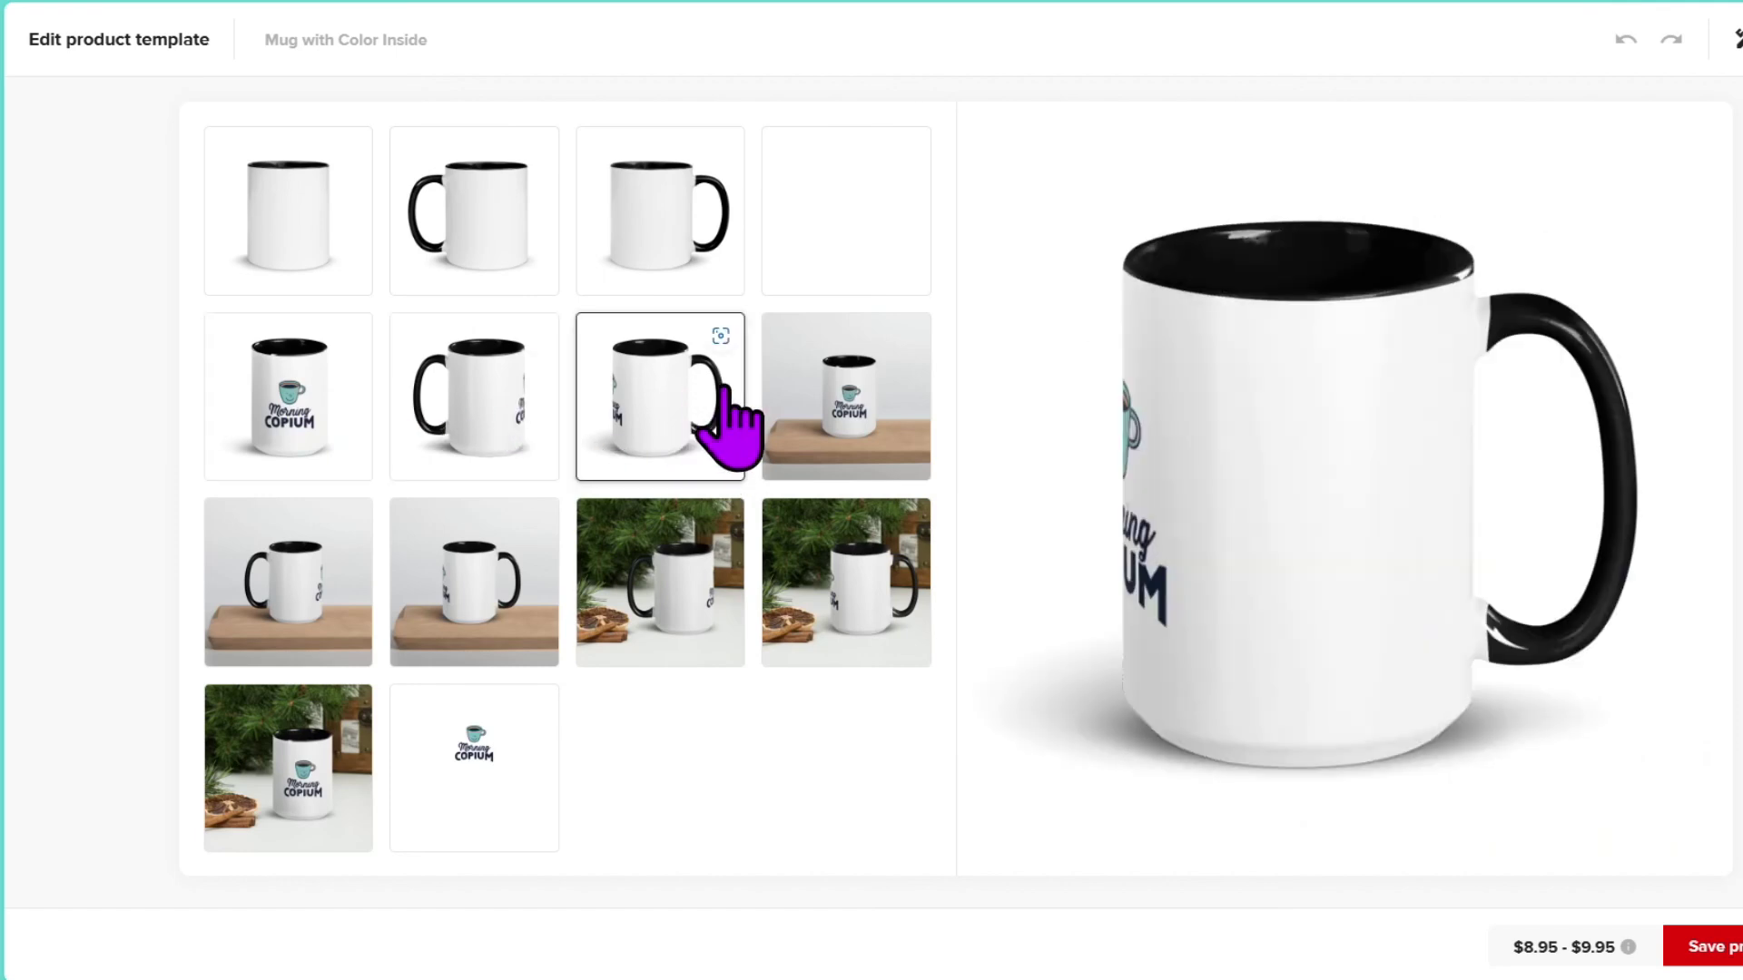
{"action": "left_click", "coordinate": [873, 420]}
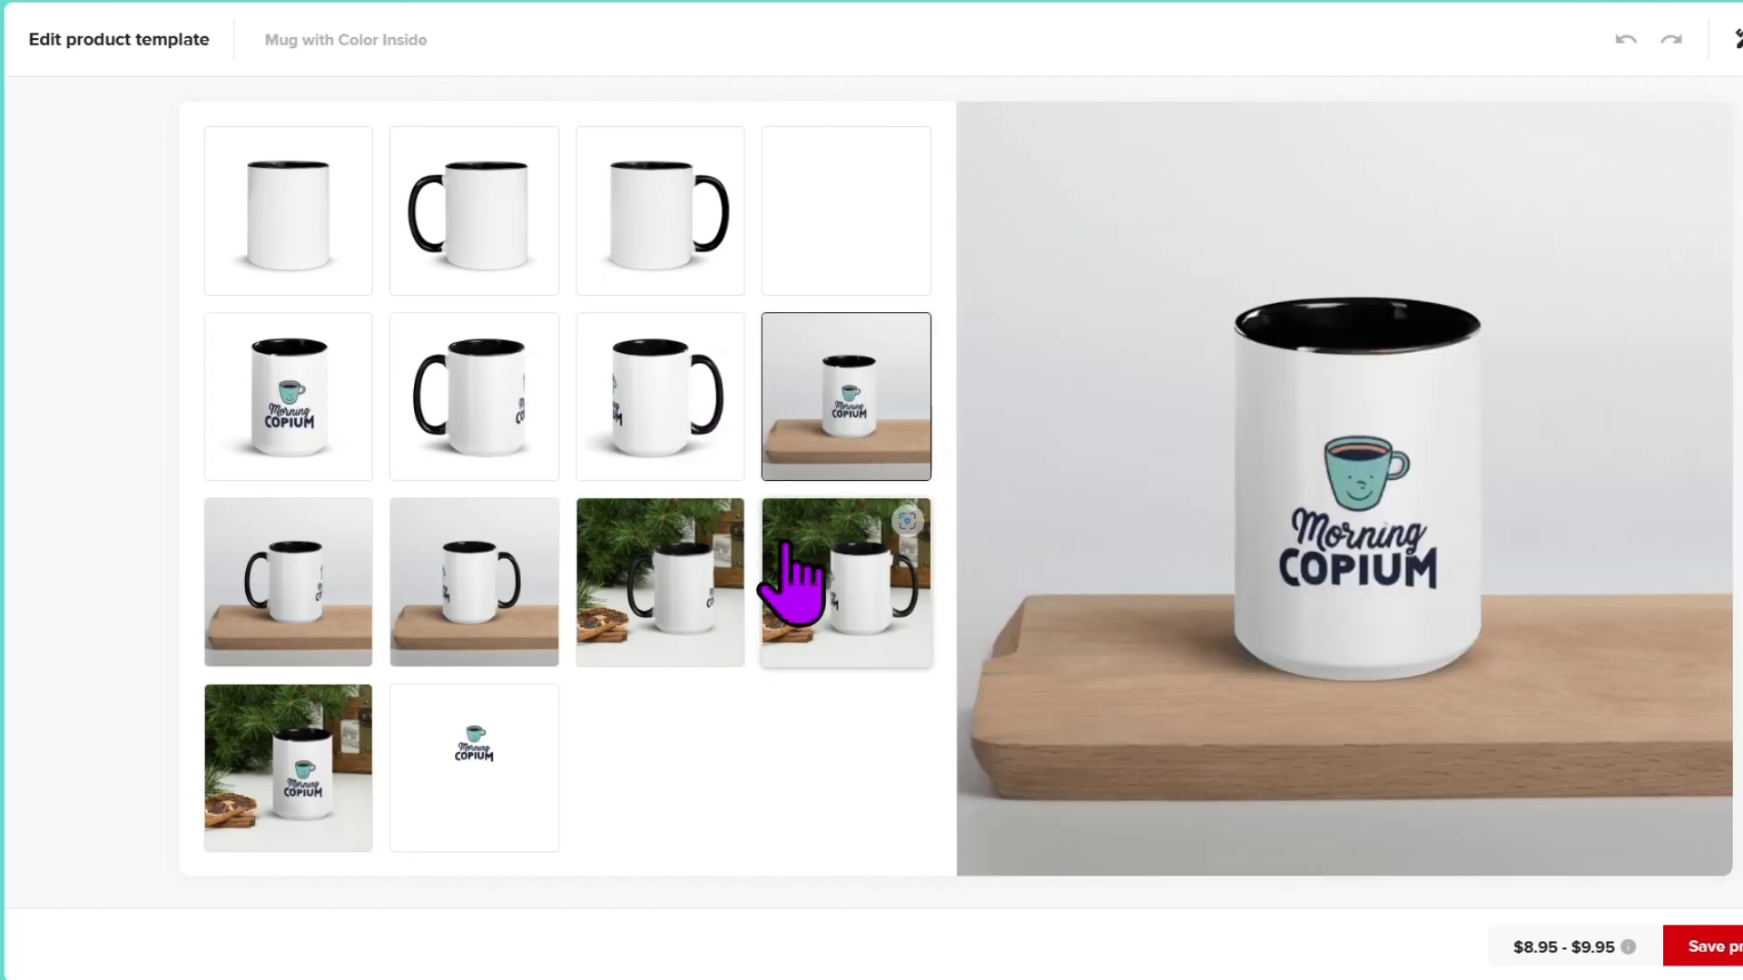
{"action": "left_click", "coordinate": [332, 776]}
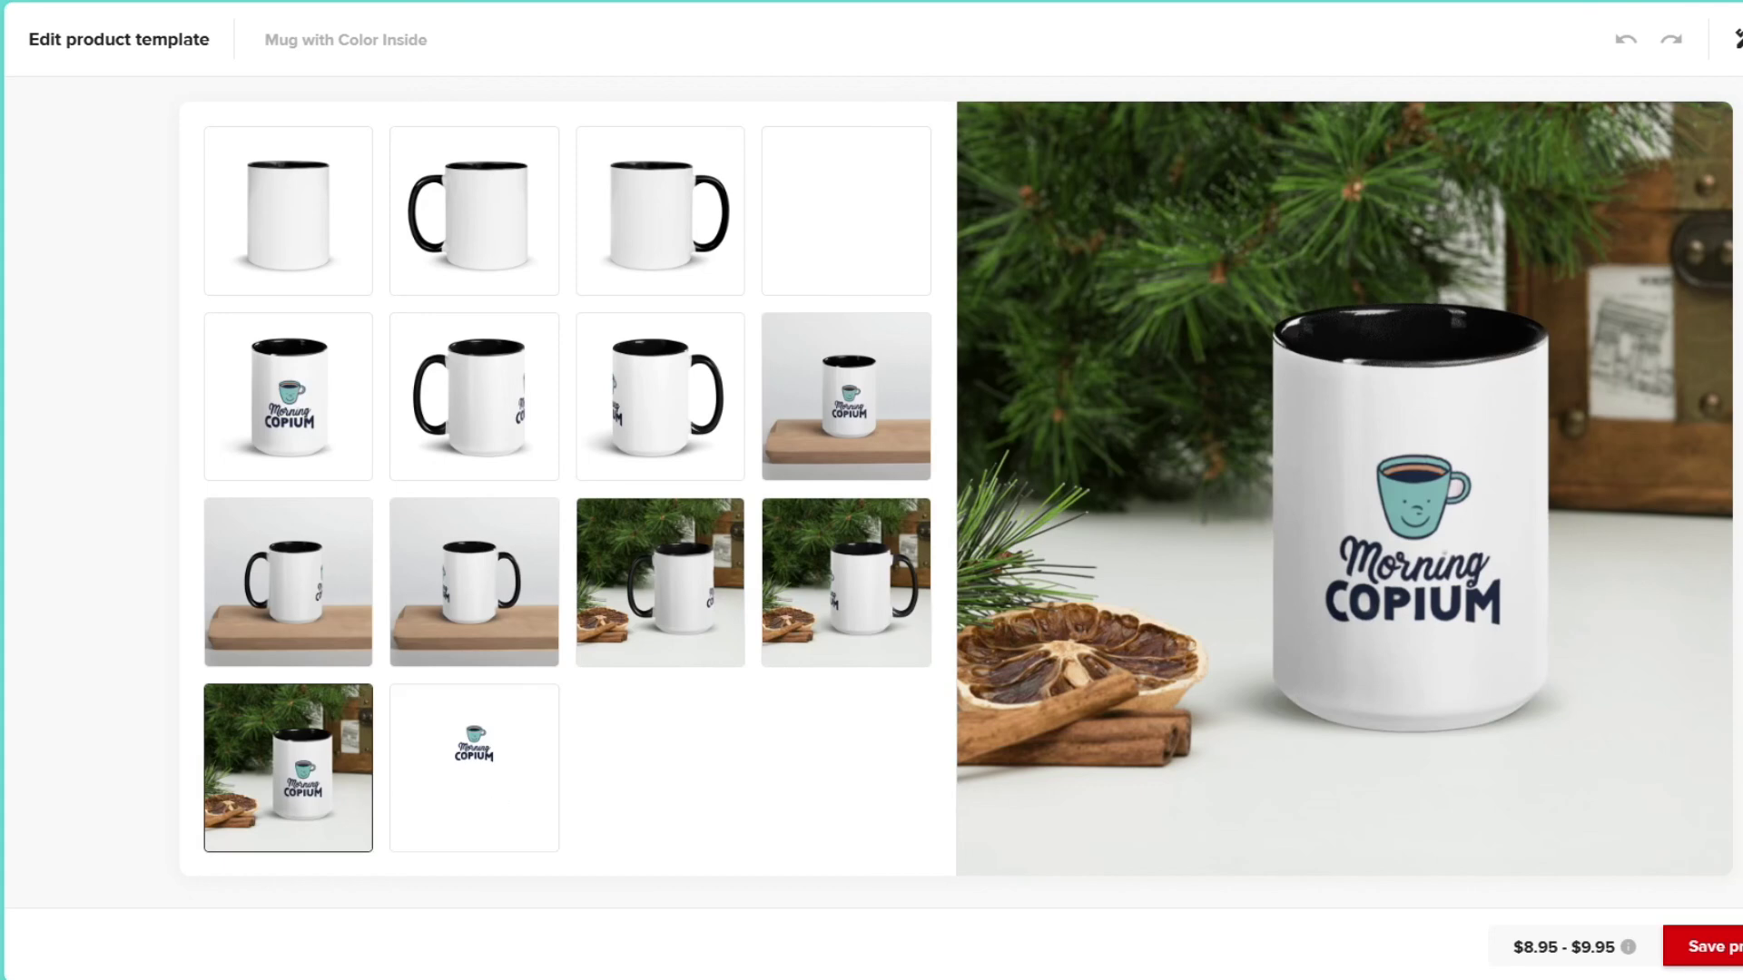
{"action": "left_click", "coordinate": [1702, 945]}
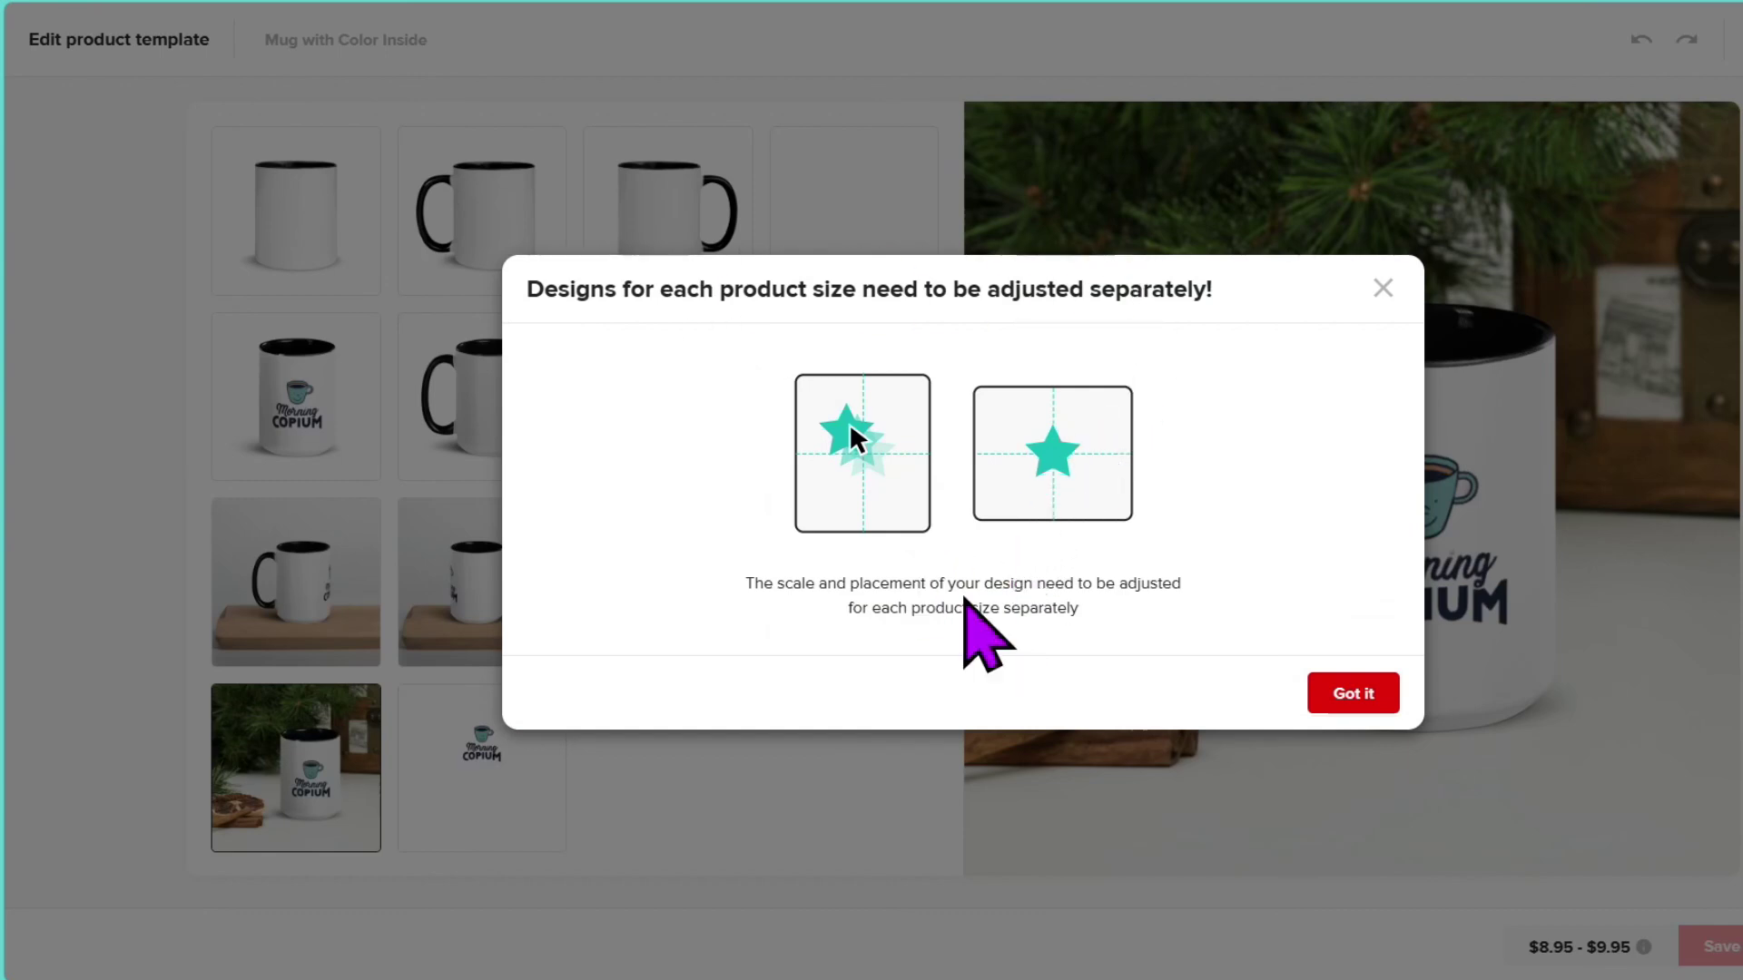
{"action": "left_click", "coordinate": [1362, 697]}
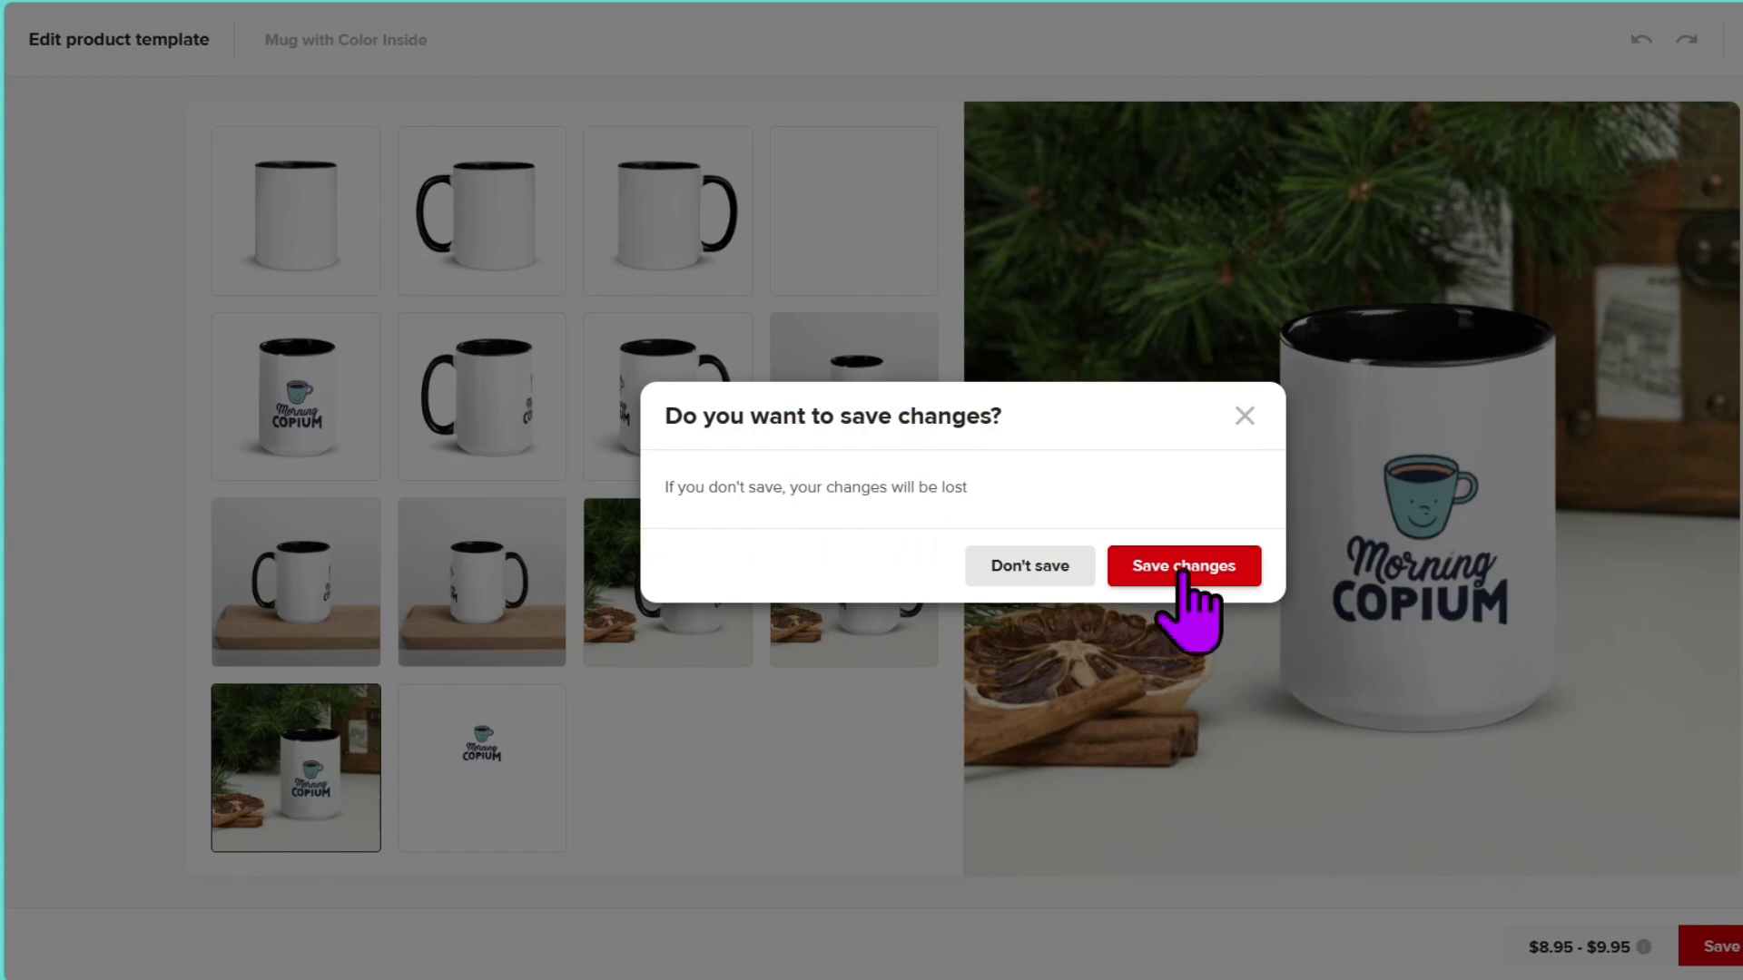
Save the mug changes, dismiss the add-products tip and larger-image banner, and browse the product list.
{"action": "left_click", "coordinate": [1175, 567]}
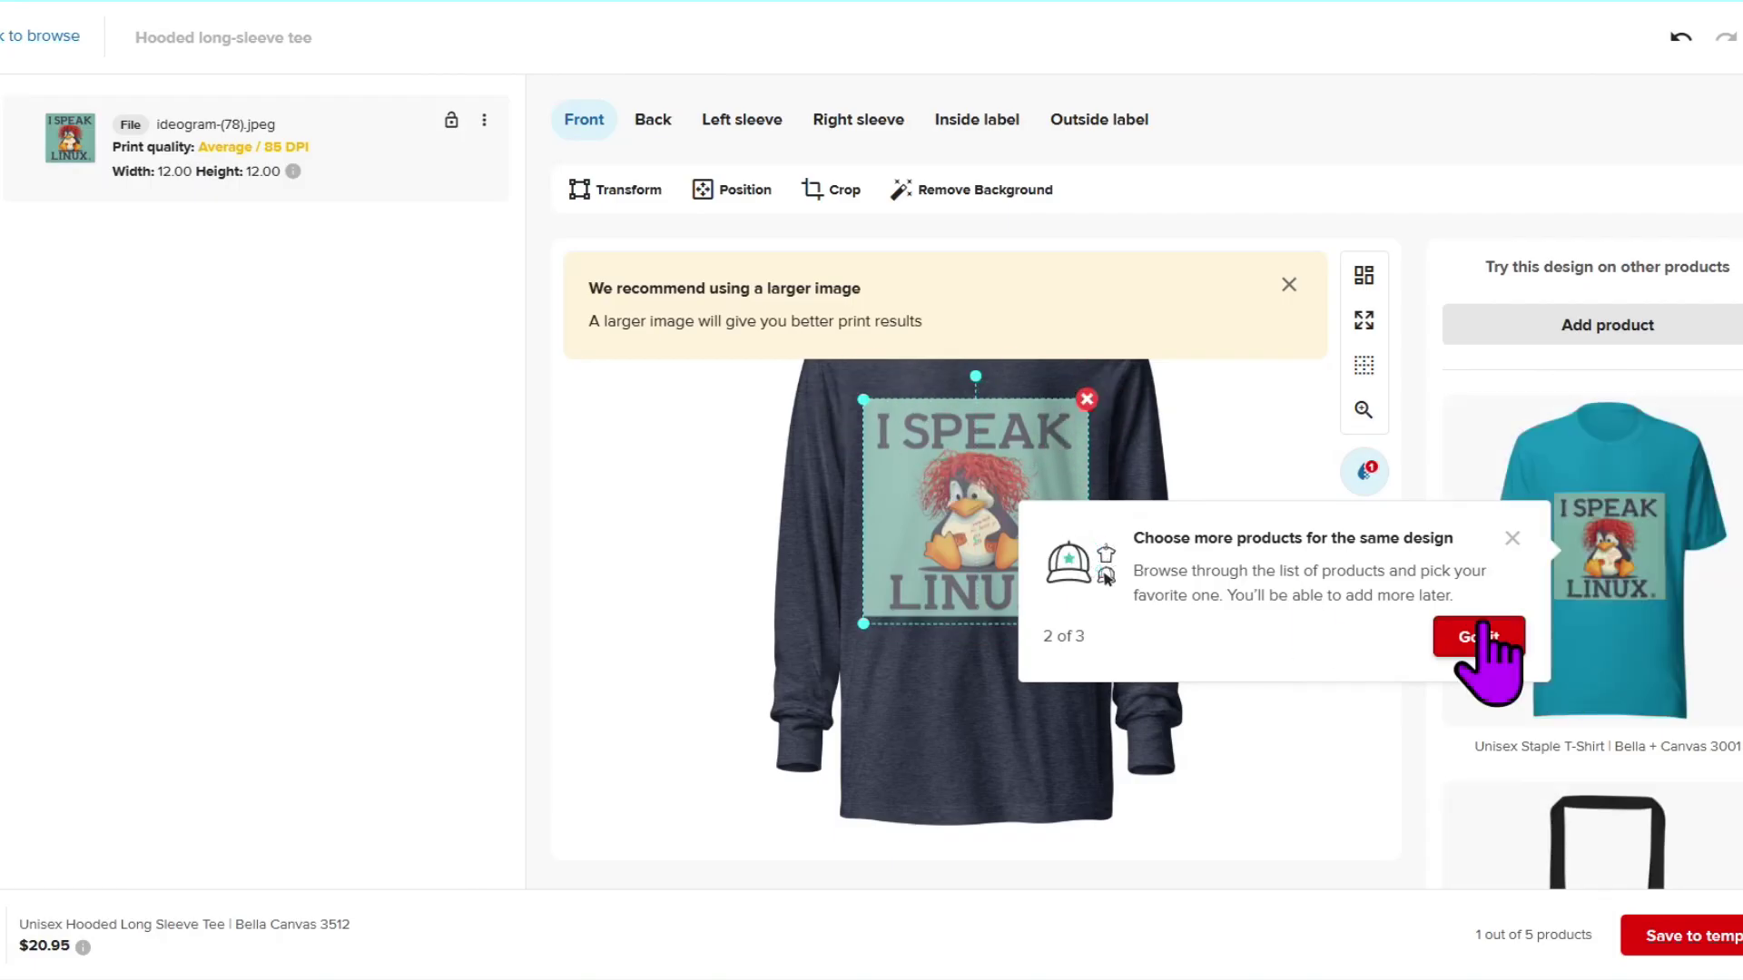
{"action": "left_click", "coordinate": [1480, 635]}
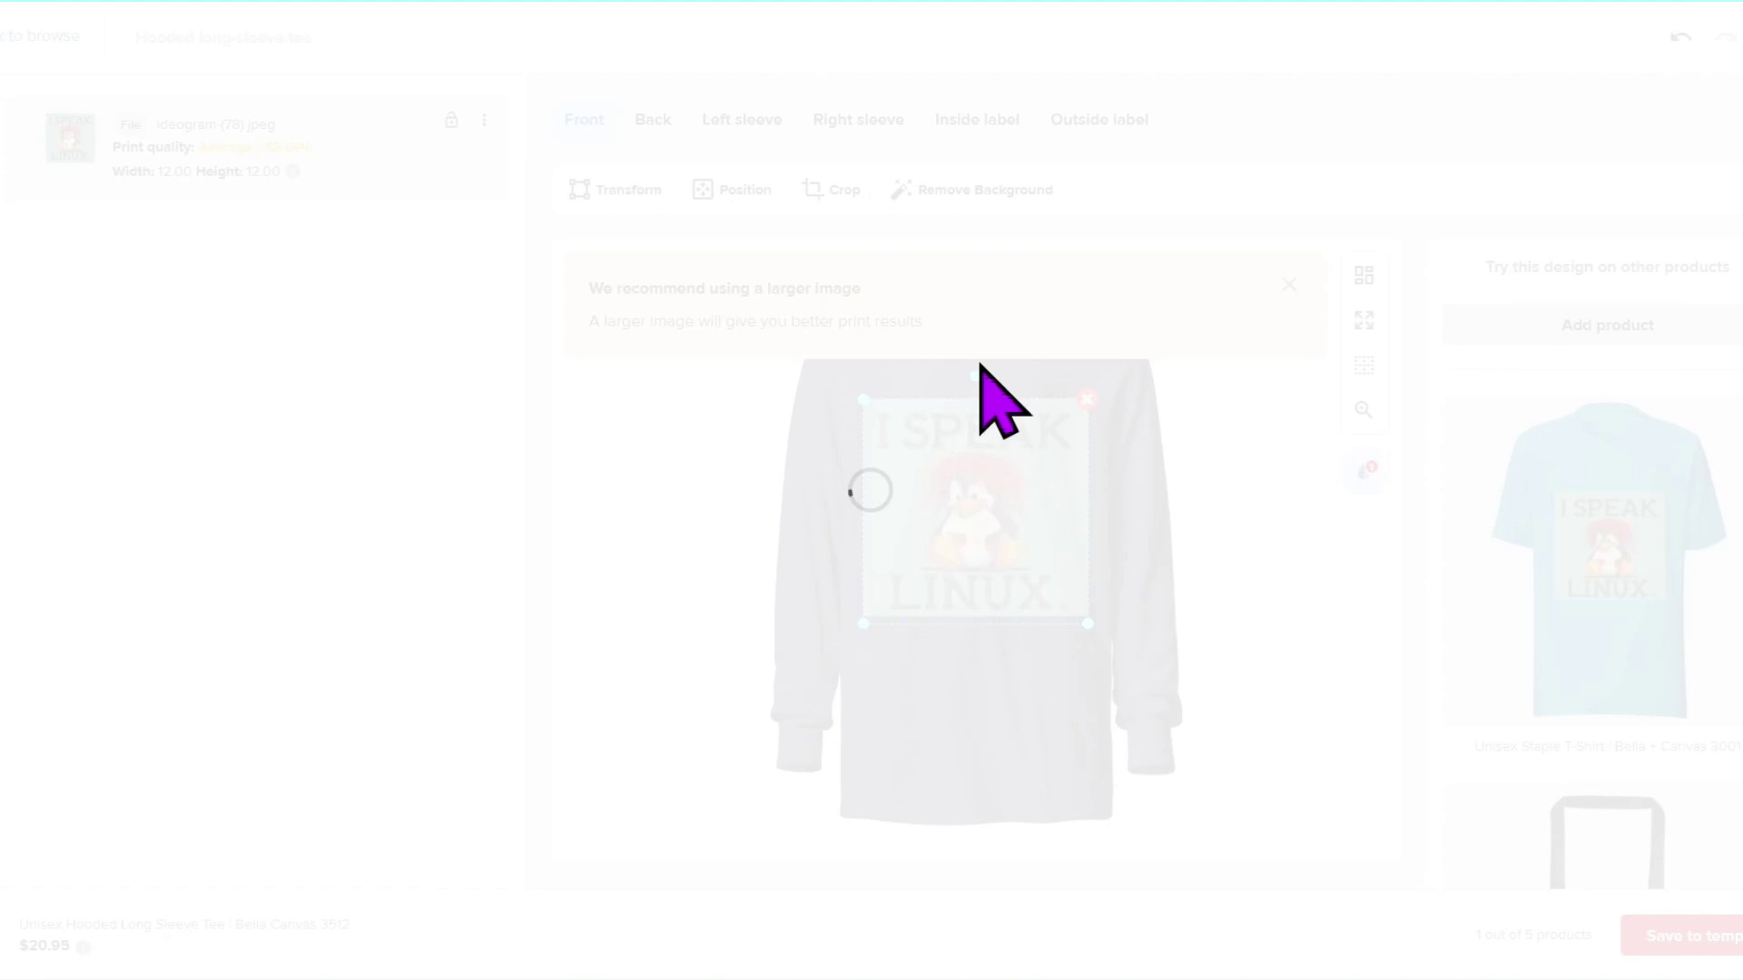
{"action": "left_click", "coordinate": [1287, 284]}
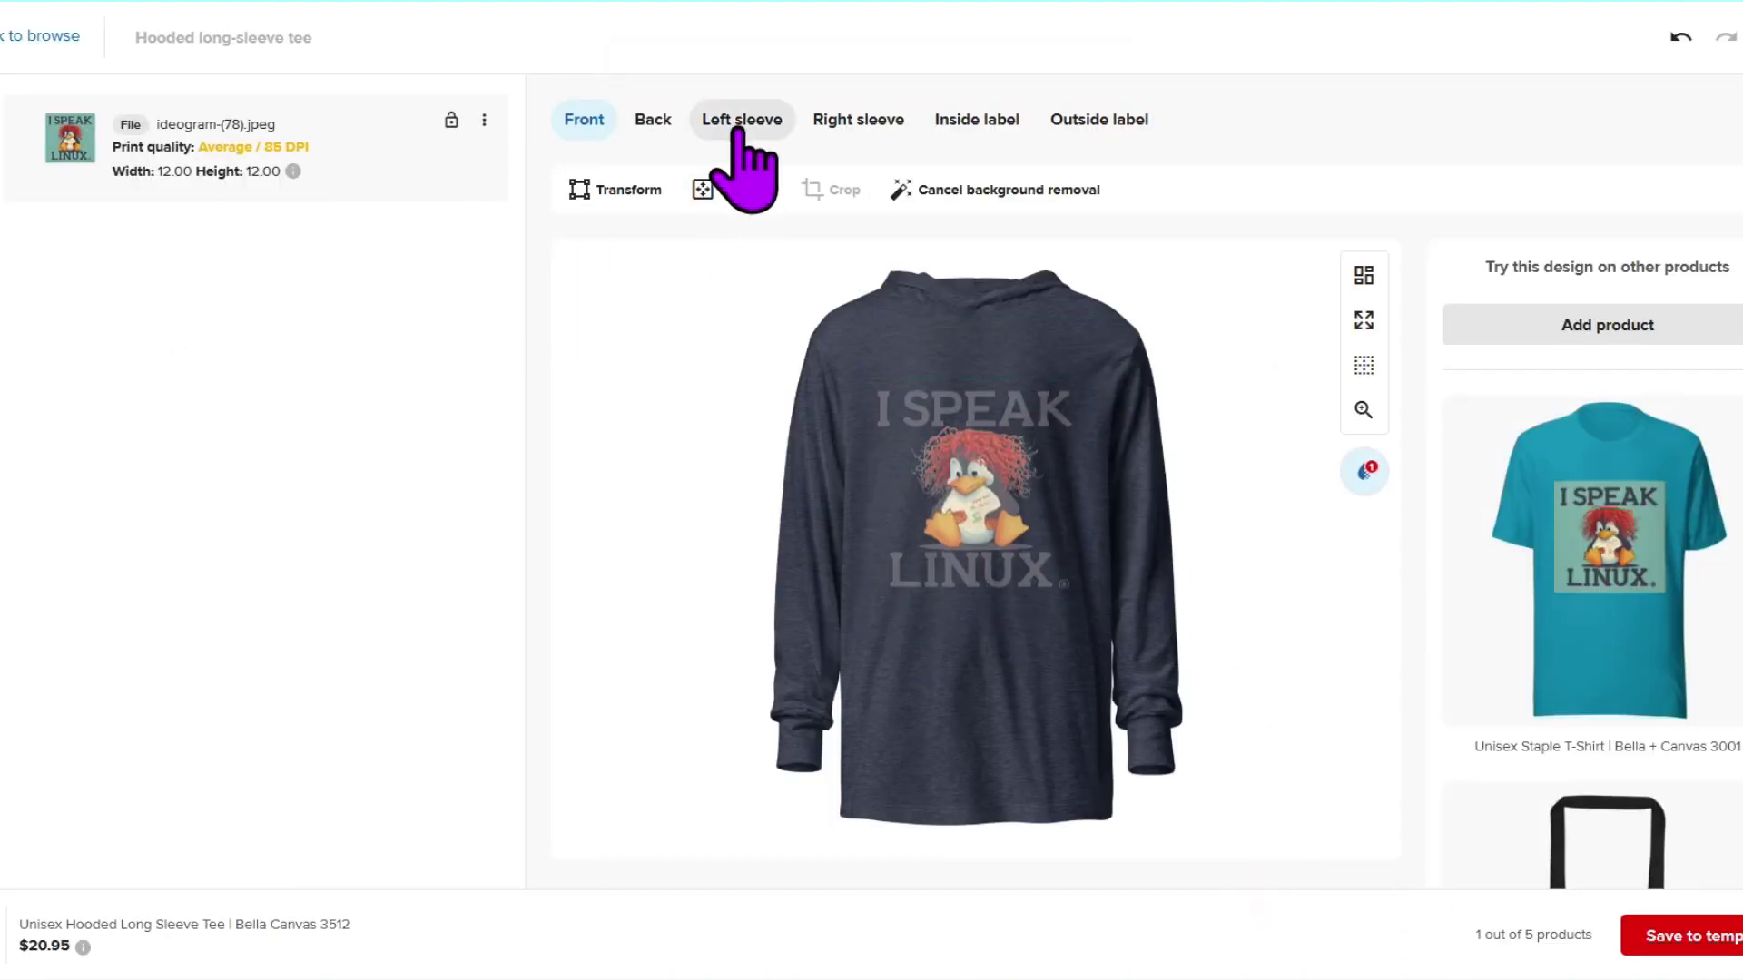
{"action": "scroll", "coordinate": [1659, 481], "scroll_direction": "down", "scroll_amount": 3}
{"action": "scroll", "coordinate": [1659, 482], "scroll_direction": "down", "scroll_amount": 8}
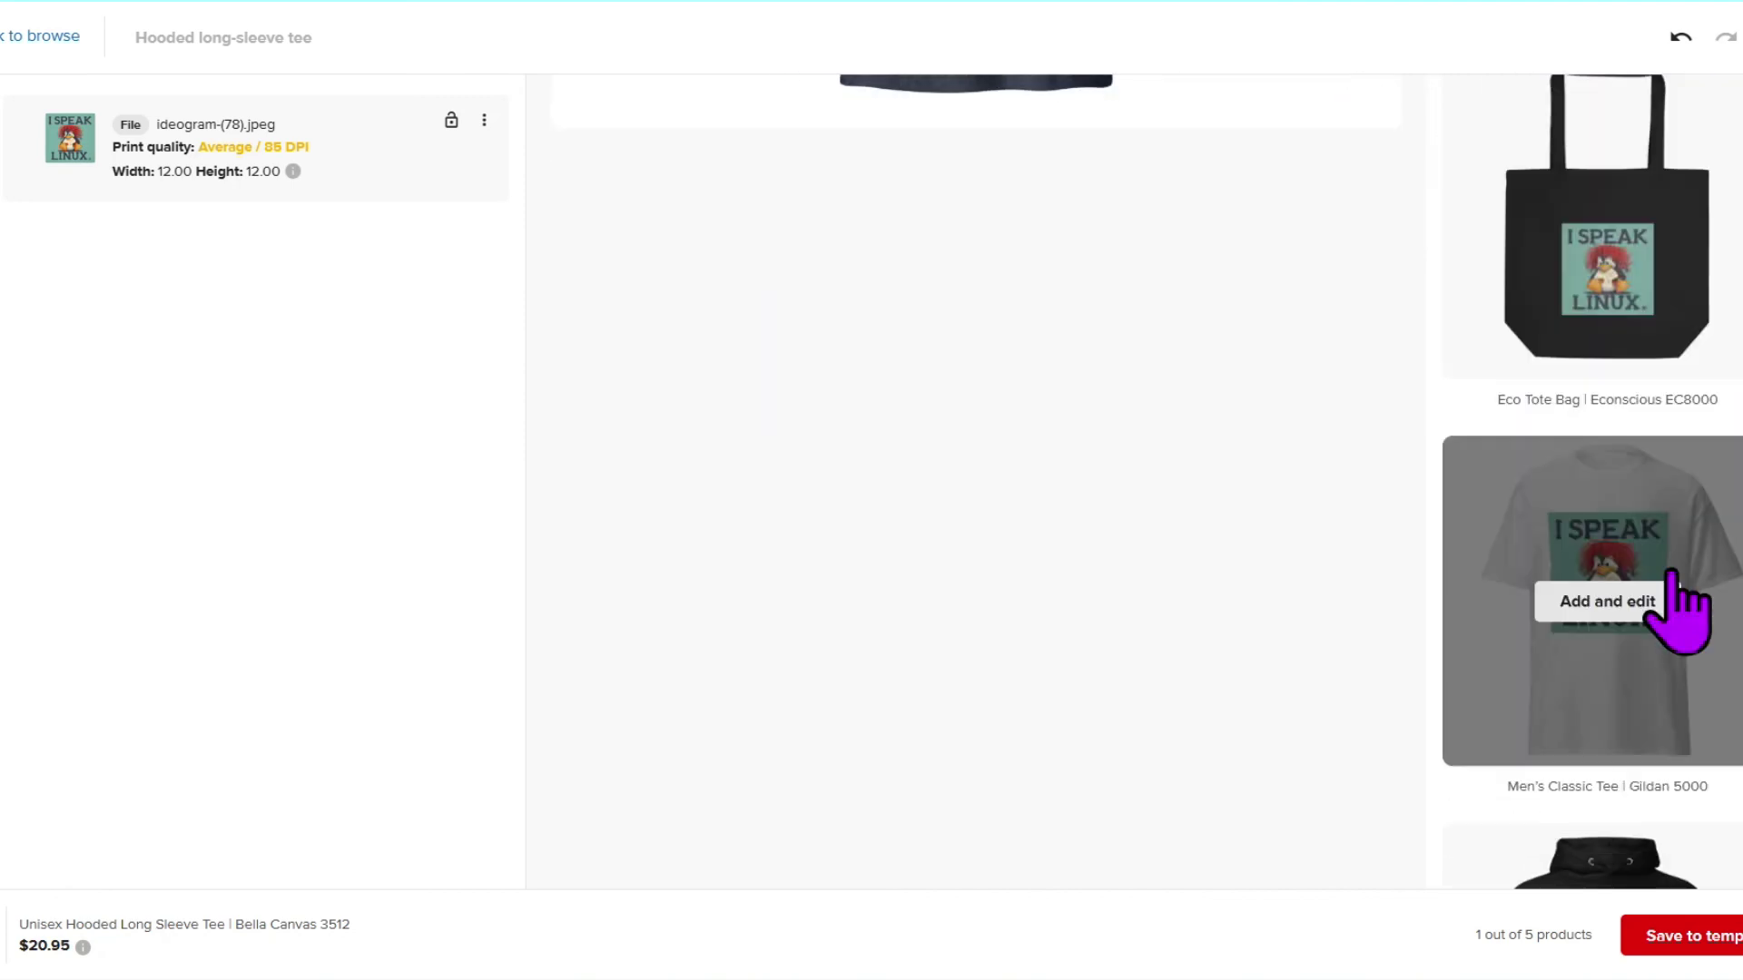
{"action": "scroll", "coordinate": [1707, 559], "scroll_direction": "up", "scroll_amount": 8}
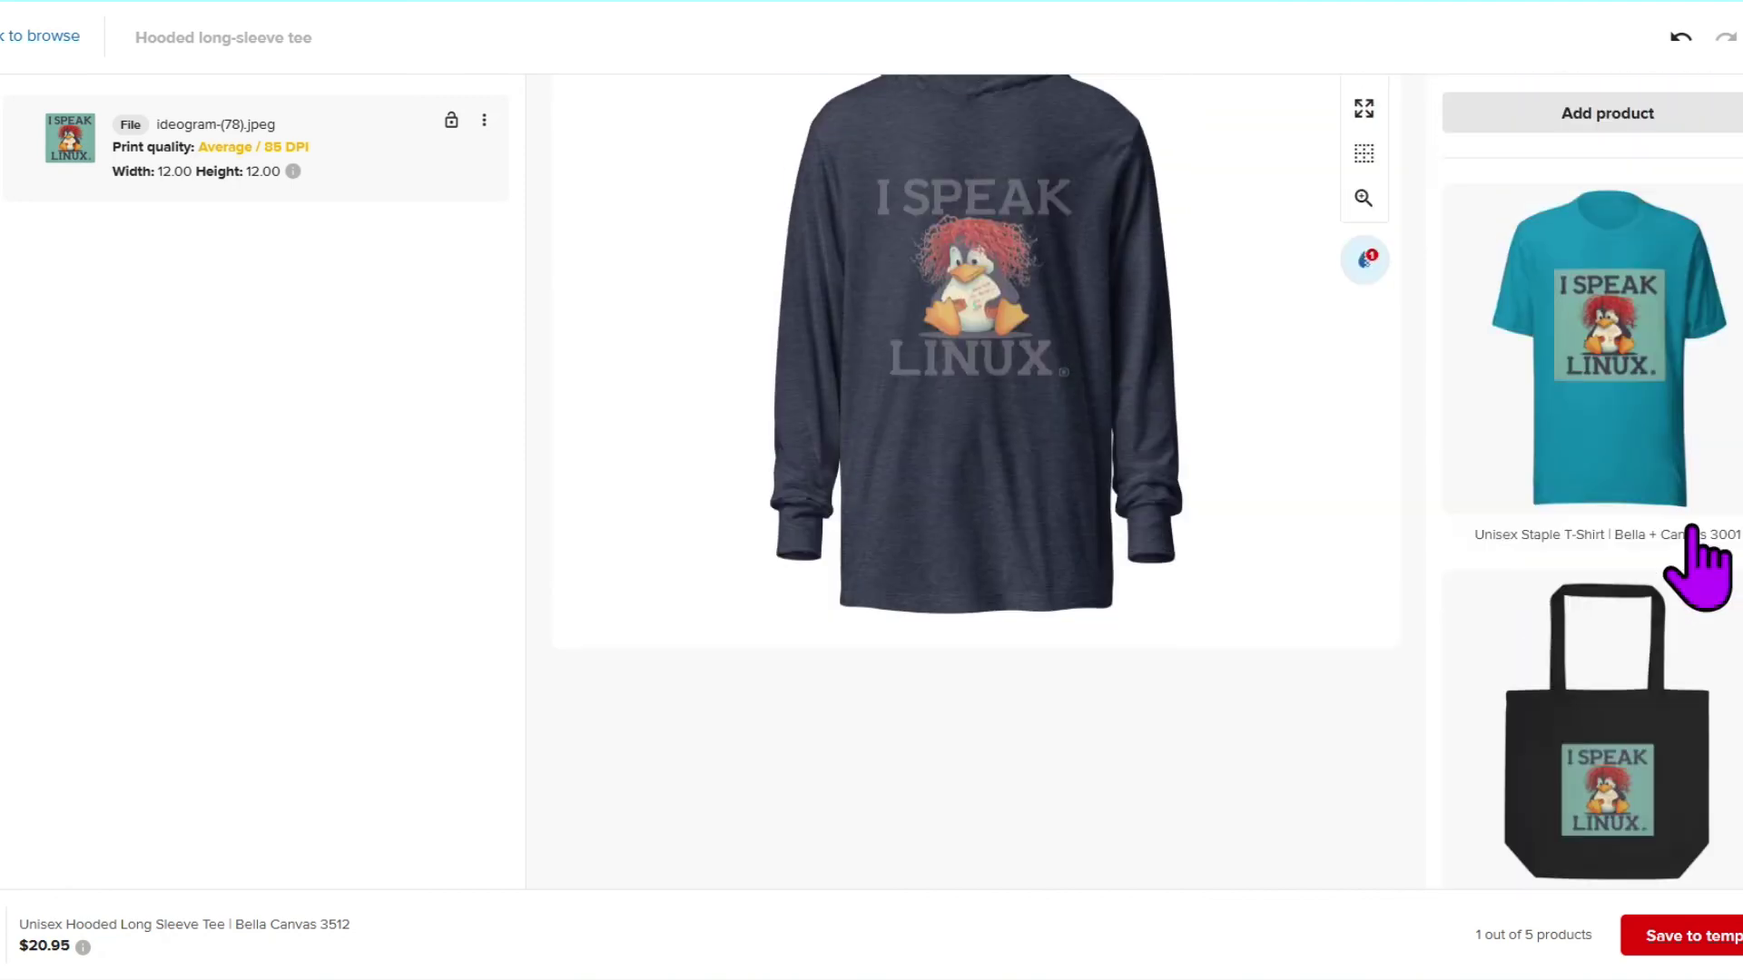
{"action": "scroll", "coordinate": [1536, 759], "scroll_direction": "down", "scroll_amount": 12}
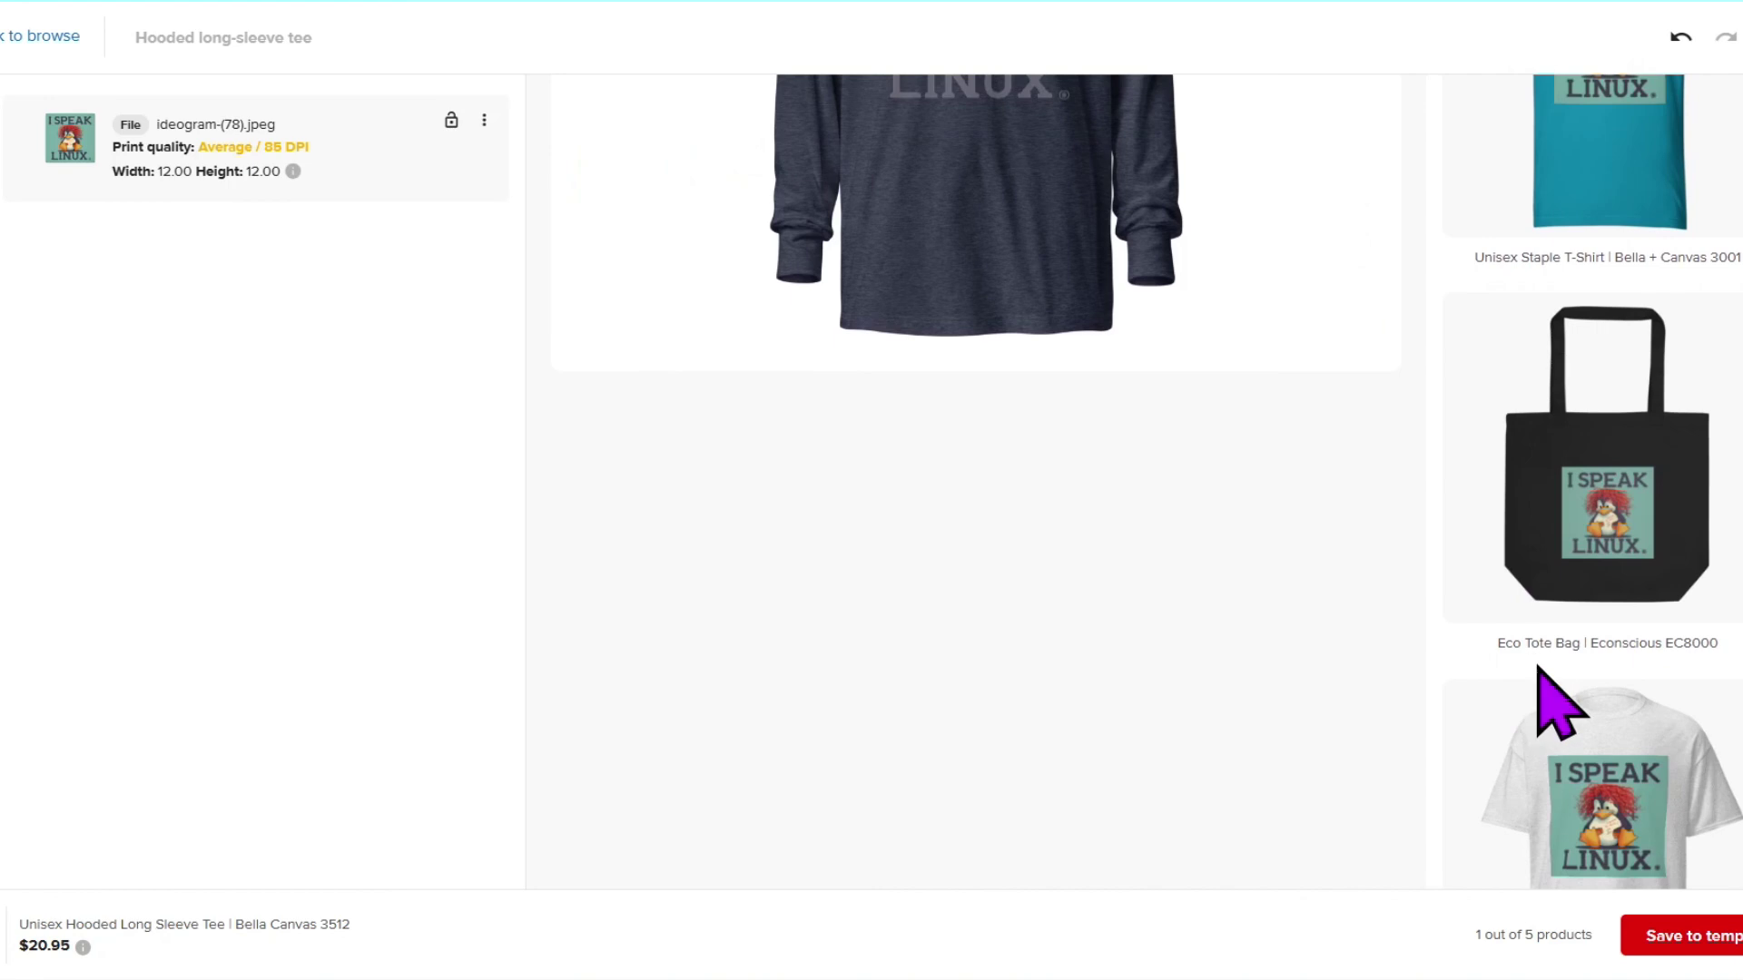
Ask Bing Chat 'give me the steps to sell products from printful on amazon'.
{"action": "left_click", "coordinate": [1606, 378]}
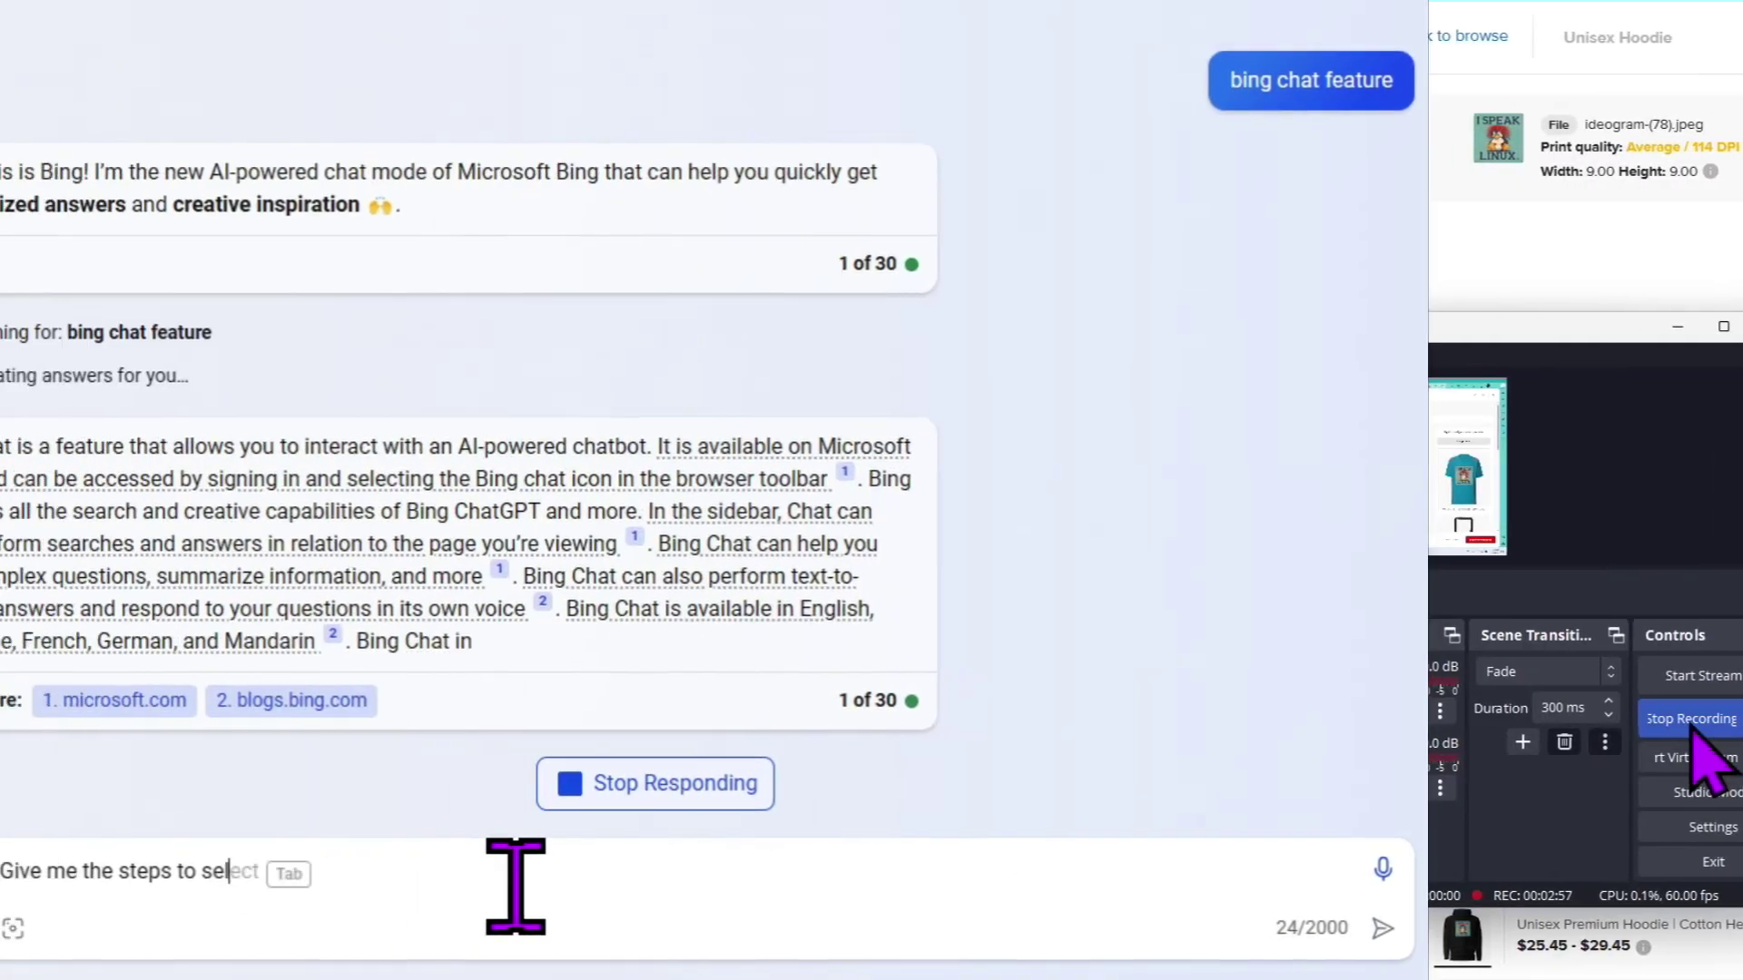
{"action": "key", "text": "ctrl+a"}
{"action": "key", "text": "BackSpace"}
{"action": "type", "text": "Pleaes"}
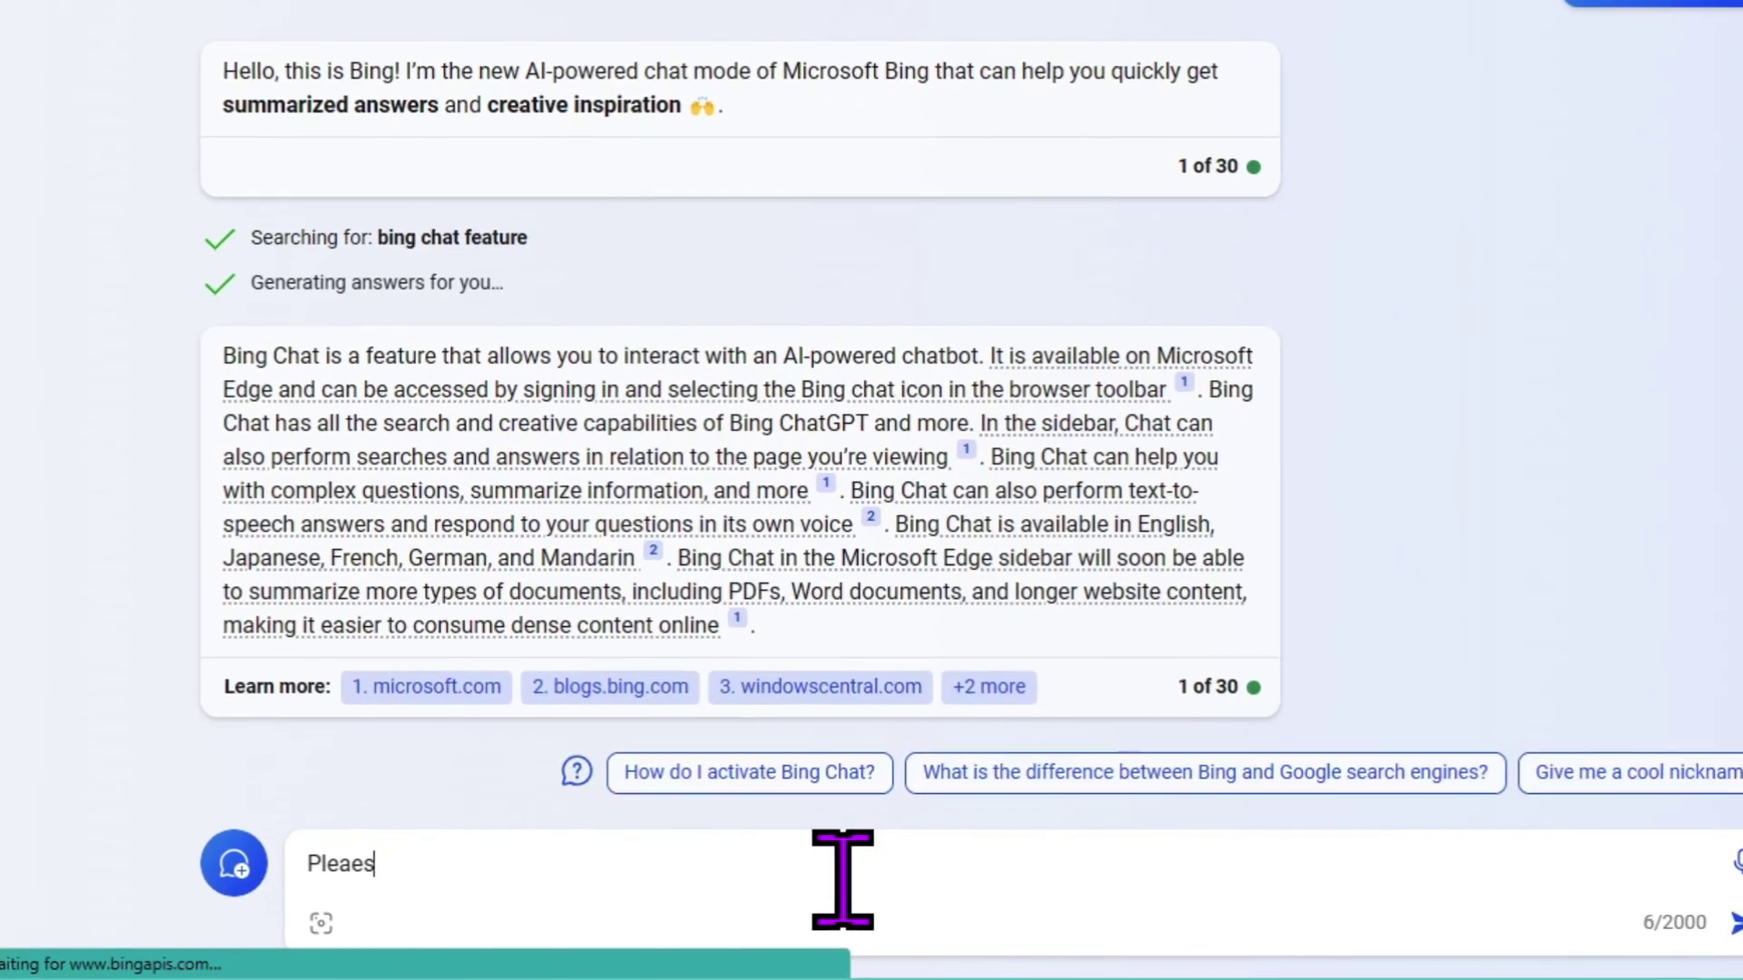
{"action": "key", "text": "BackSpace"}
{"action": "key", "text": "BackSpace"}
{"action": "key", "text": "BackSpace"}
{"action": "key", "text": "BackSpace"}
{"action": "key", "text": "BackSpace"}
{"action": "key", "text": "BackSpace"}
{"action": "type", "text": "give me the steps to e"}
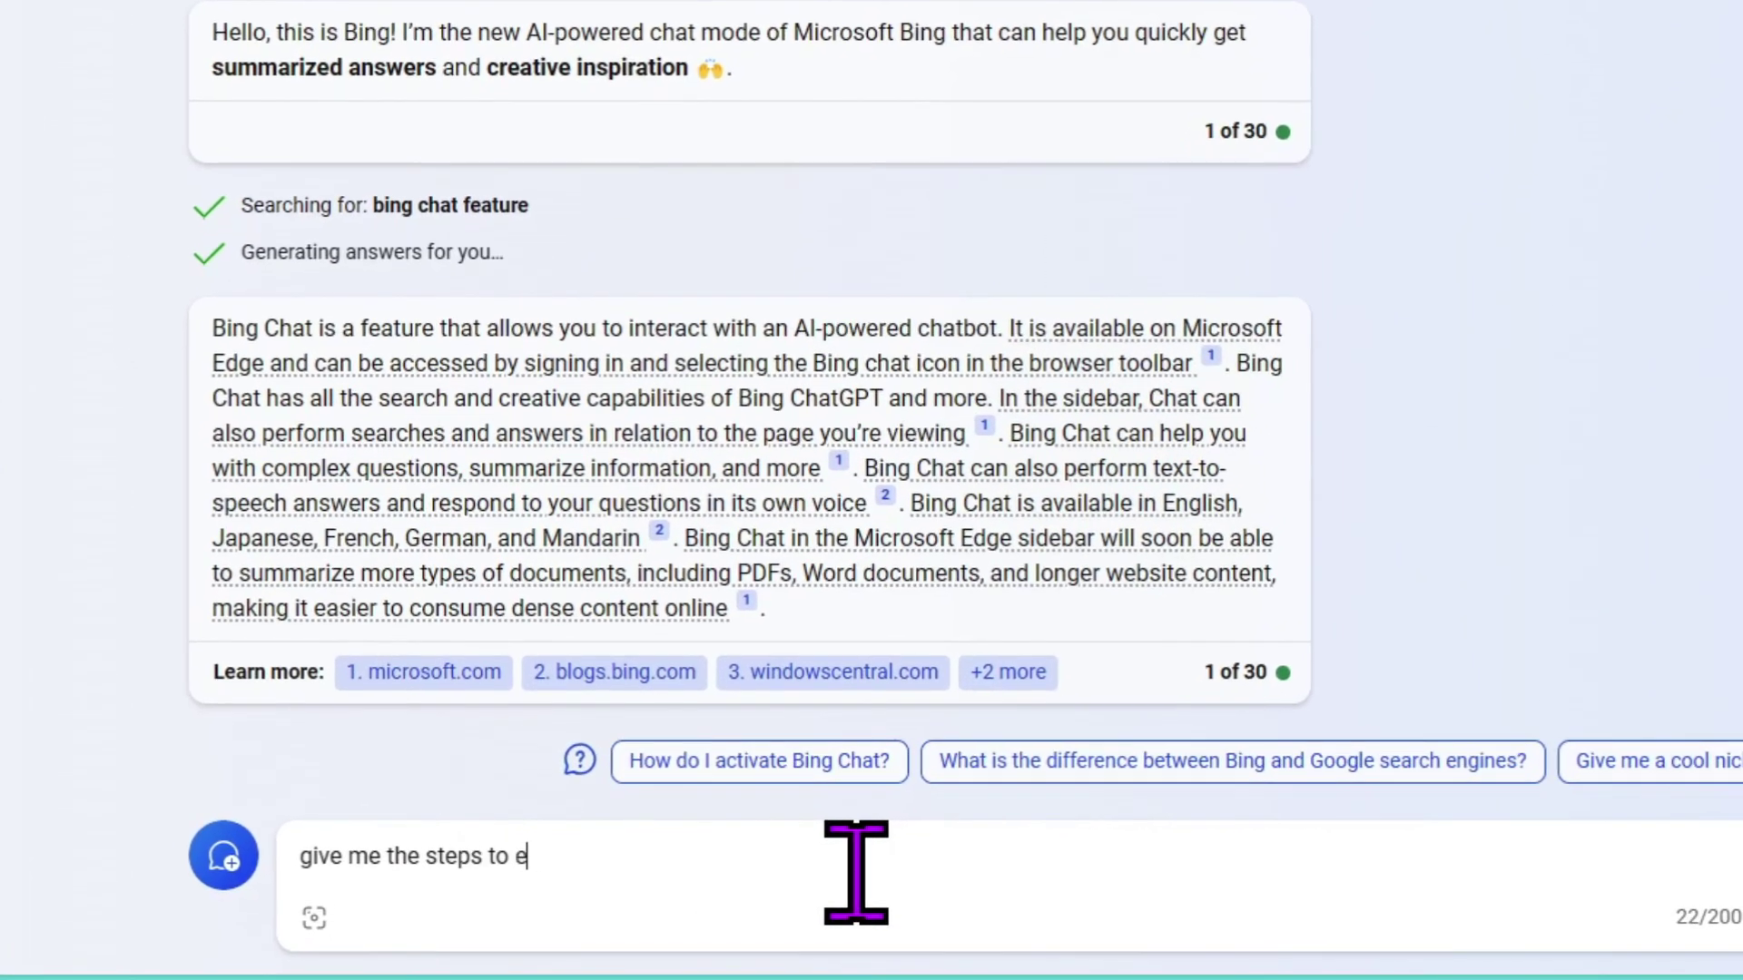
{"action": "key", "text": "BackSpace"}
{"action": "type", "text": "sell products from print"}
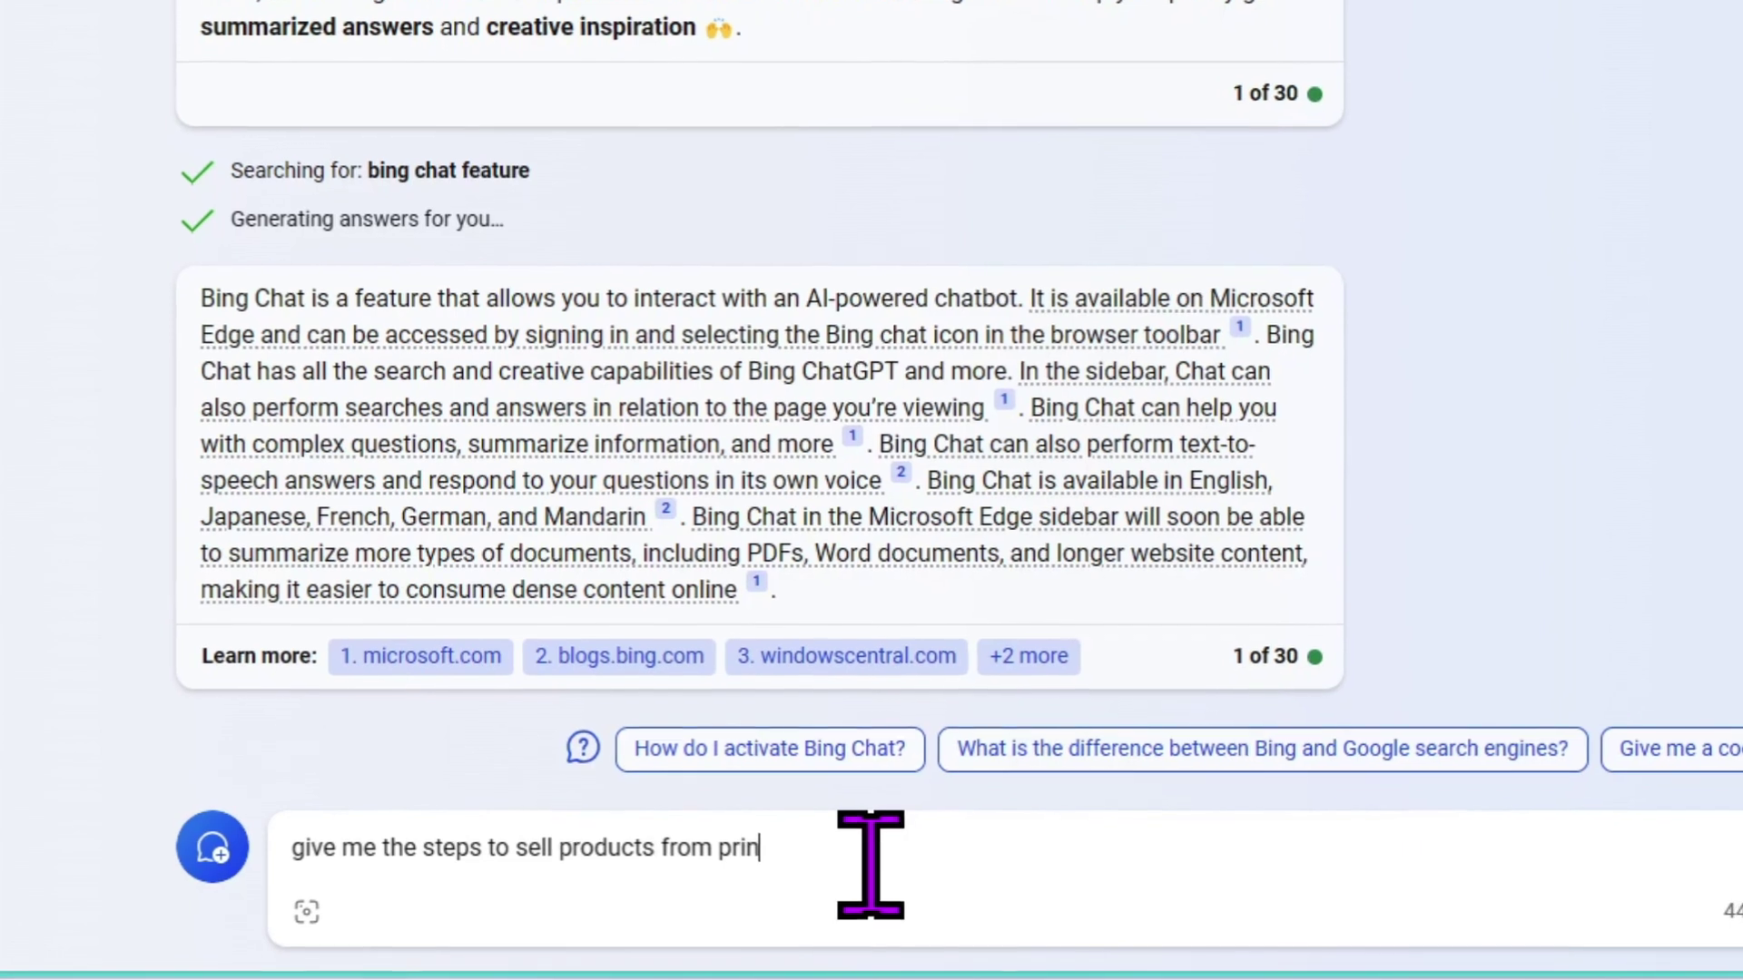
{"action": "type", "text": "ful on amazon"}
{"action": "key", "text": "Return"}
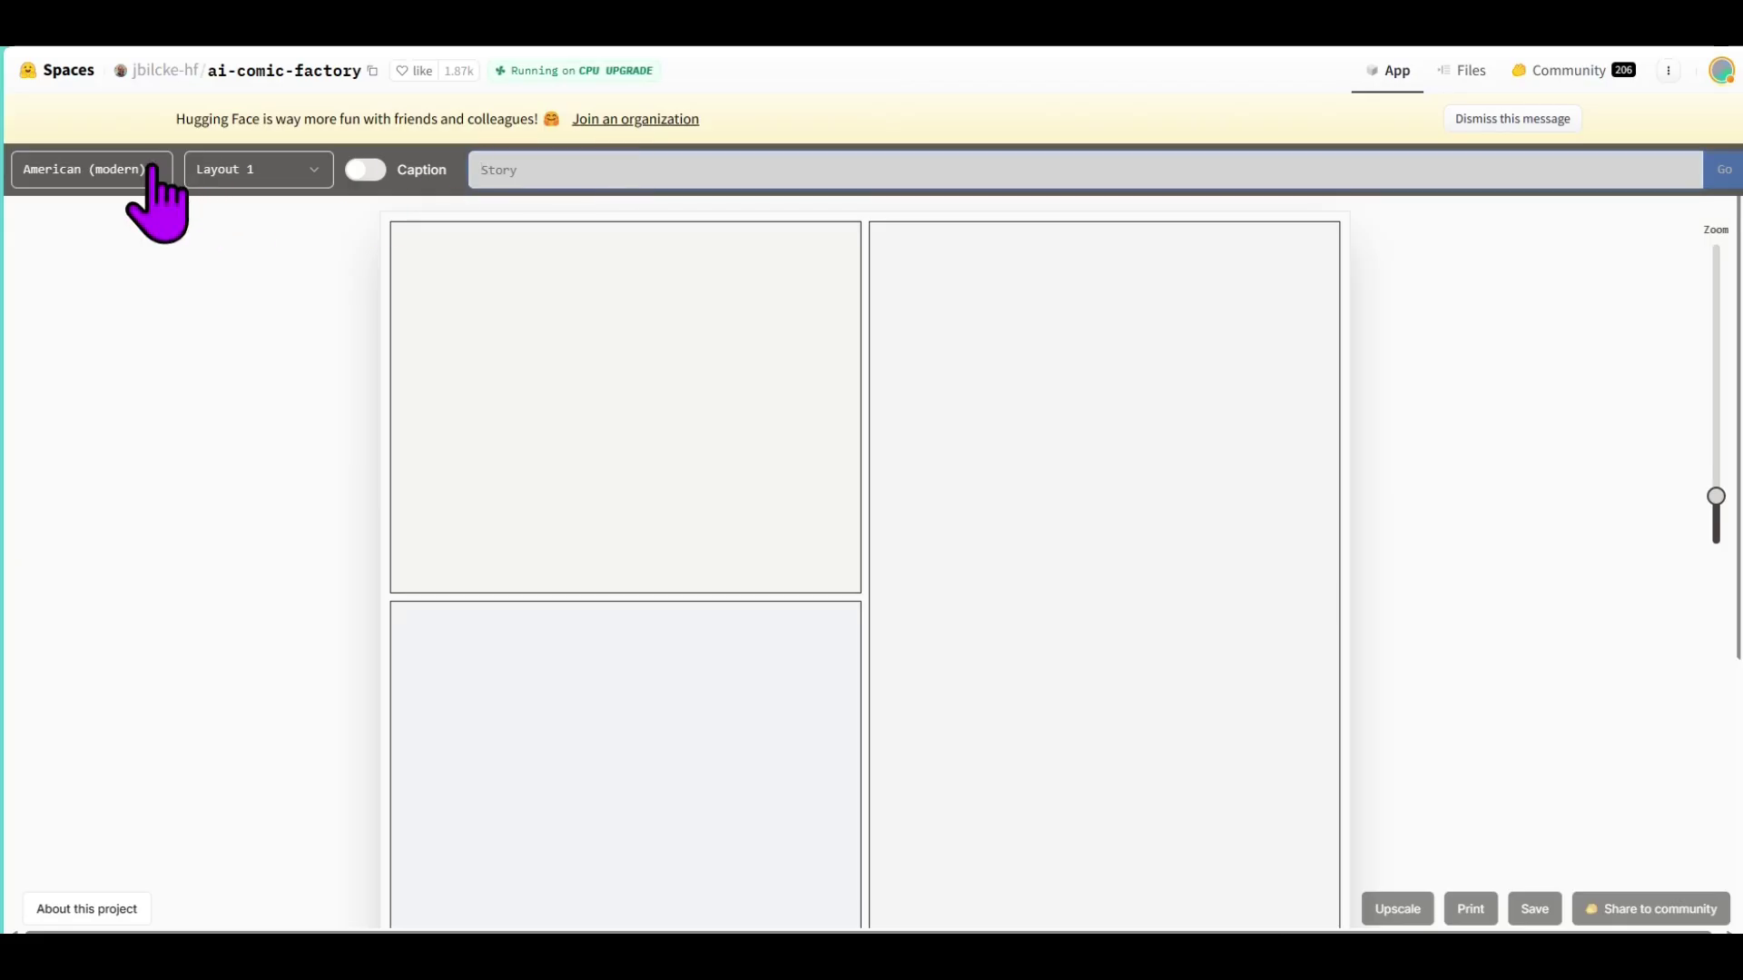
Keep the American (modern) style and, after trying Layouts 0 and 2, settle on Layout 1.
{"action": "left_click", "coordinate": [154, 182]}
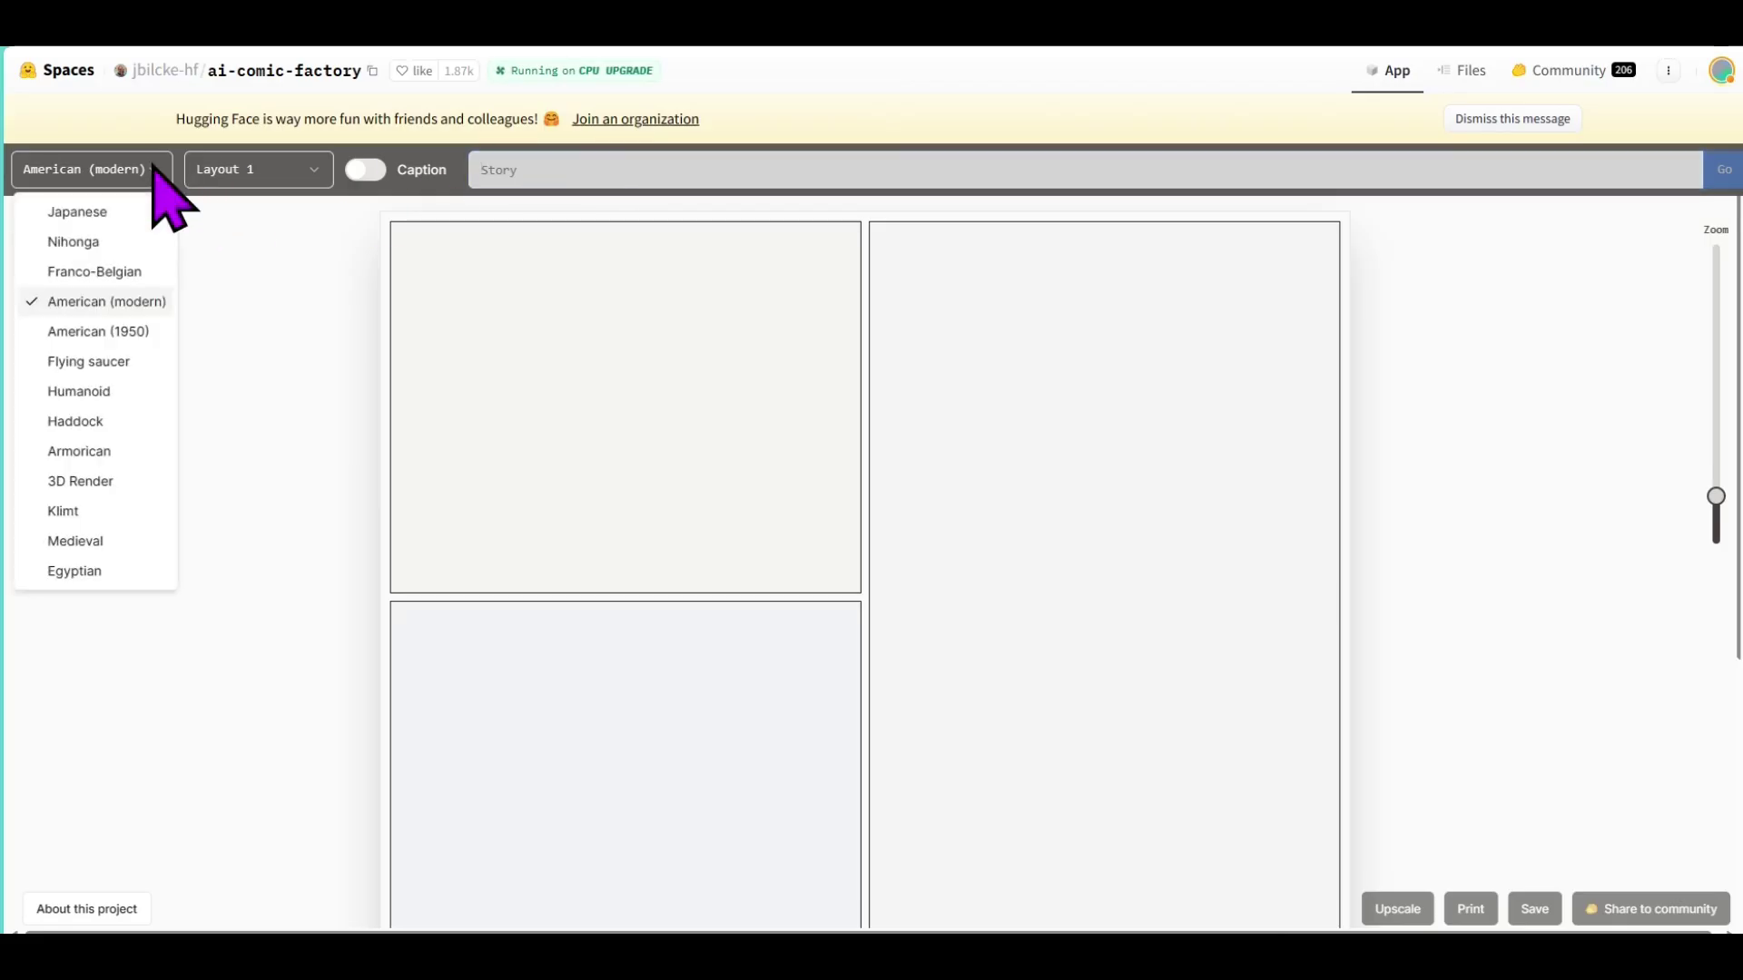
{"action": "left_click", "coordinate": [282, 172]}
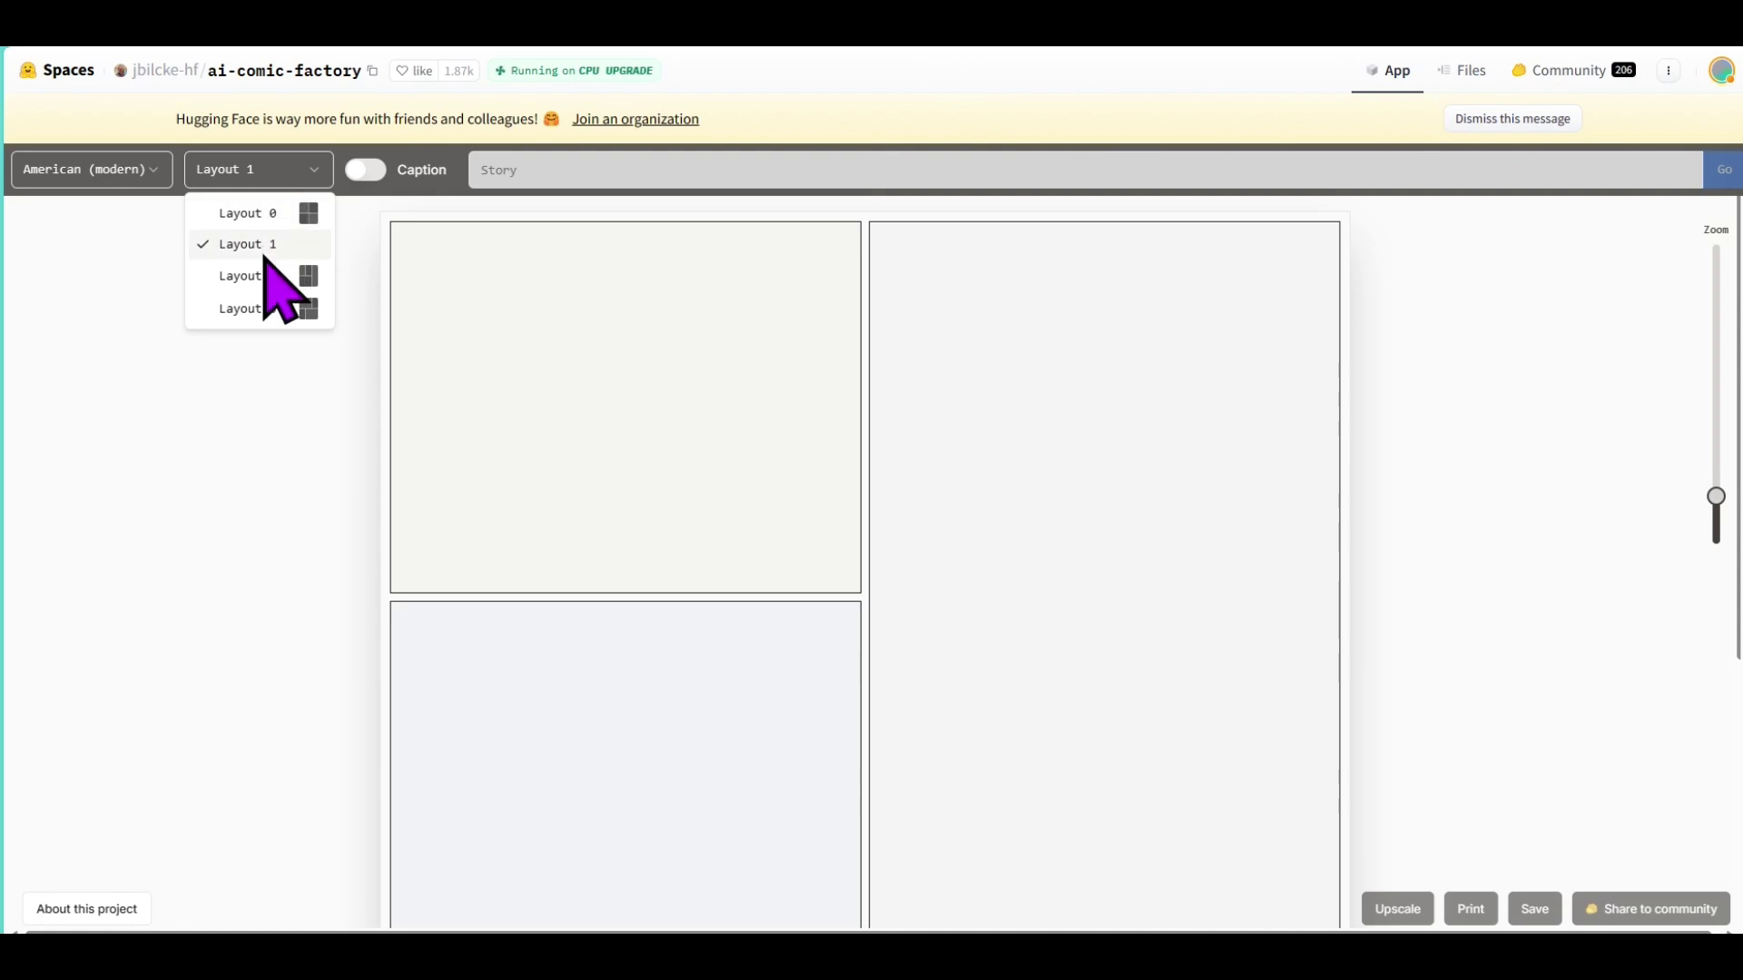
{"action": "left_click", "coordinate": [265, 214]}
{"action": "left_click", "coordinate": [283, 174]}
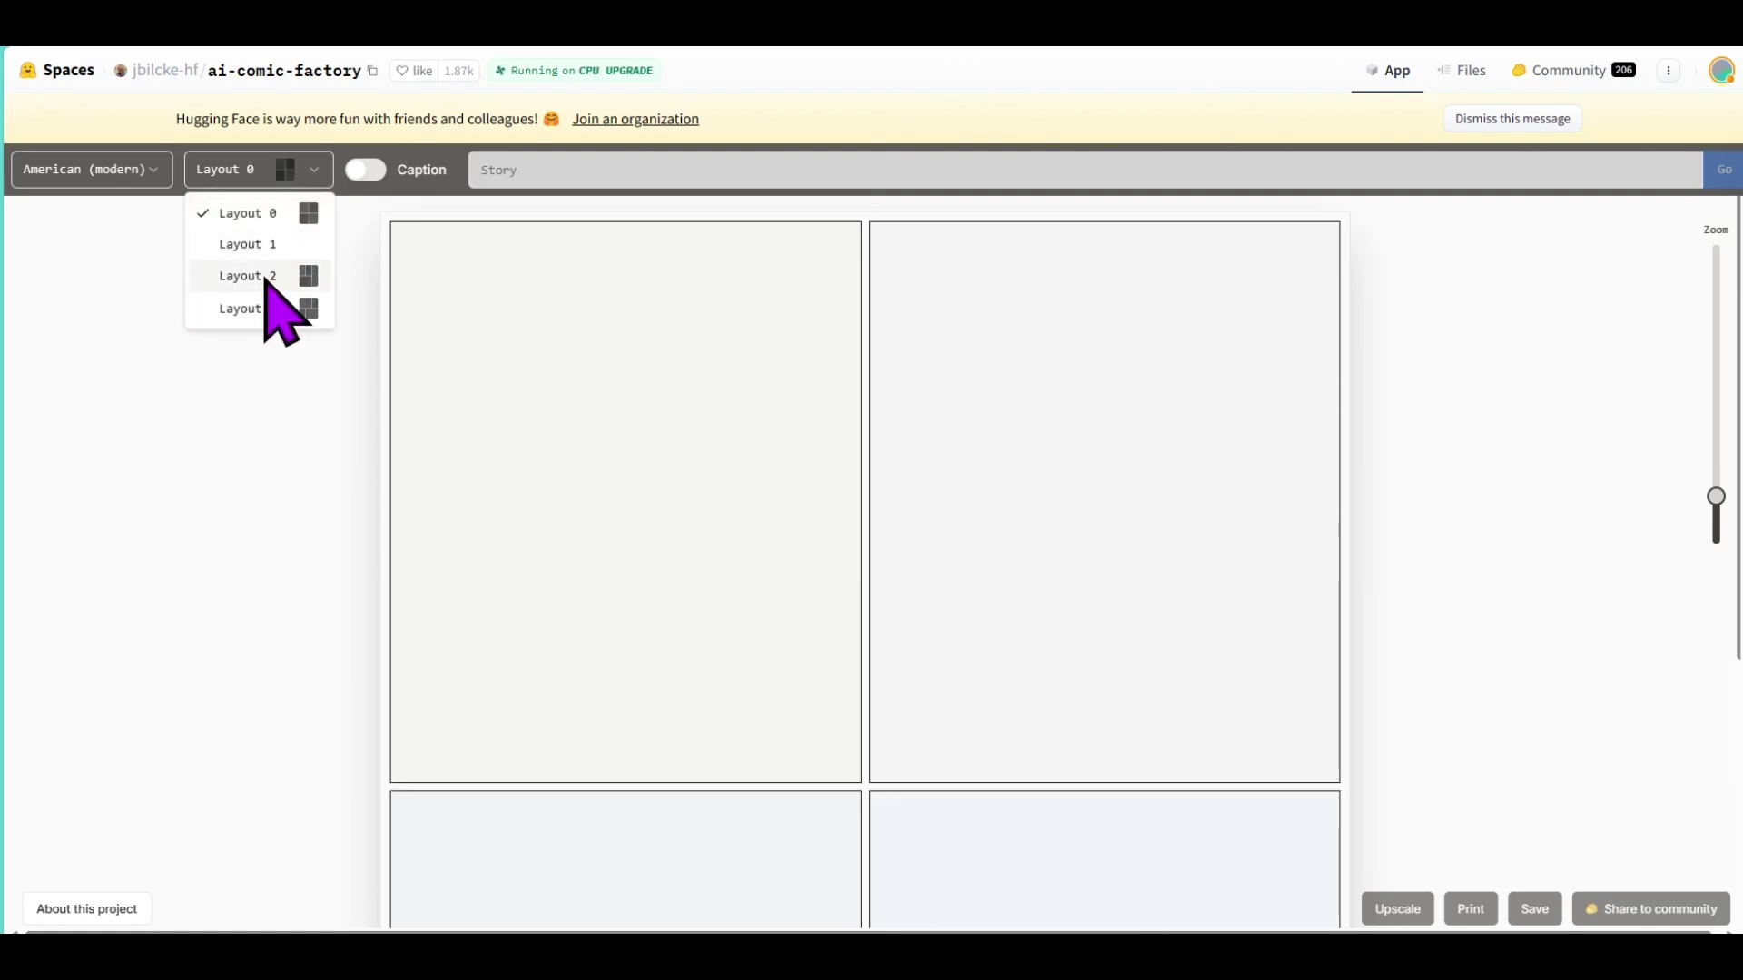
{"action": "left_click", "coordinate": [266, 277]}
{"action": "left_click", "coordinate": [288, 173]}
{"action": "left_click", "coordinate": [264, 245]}
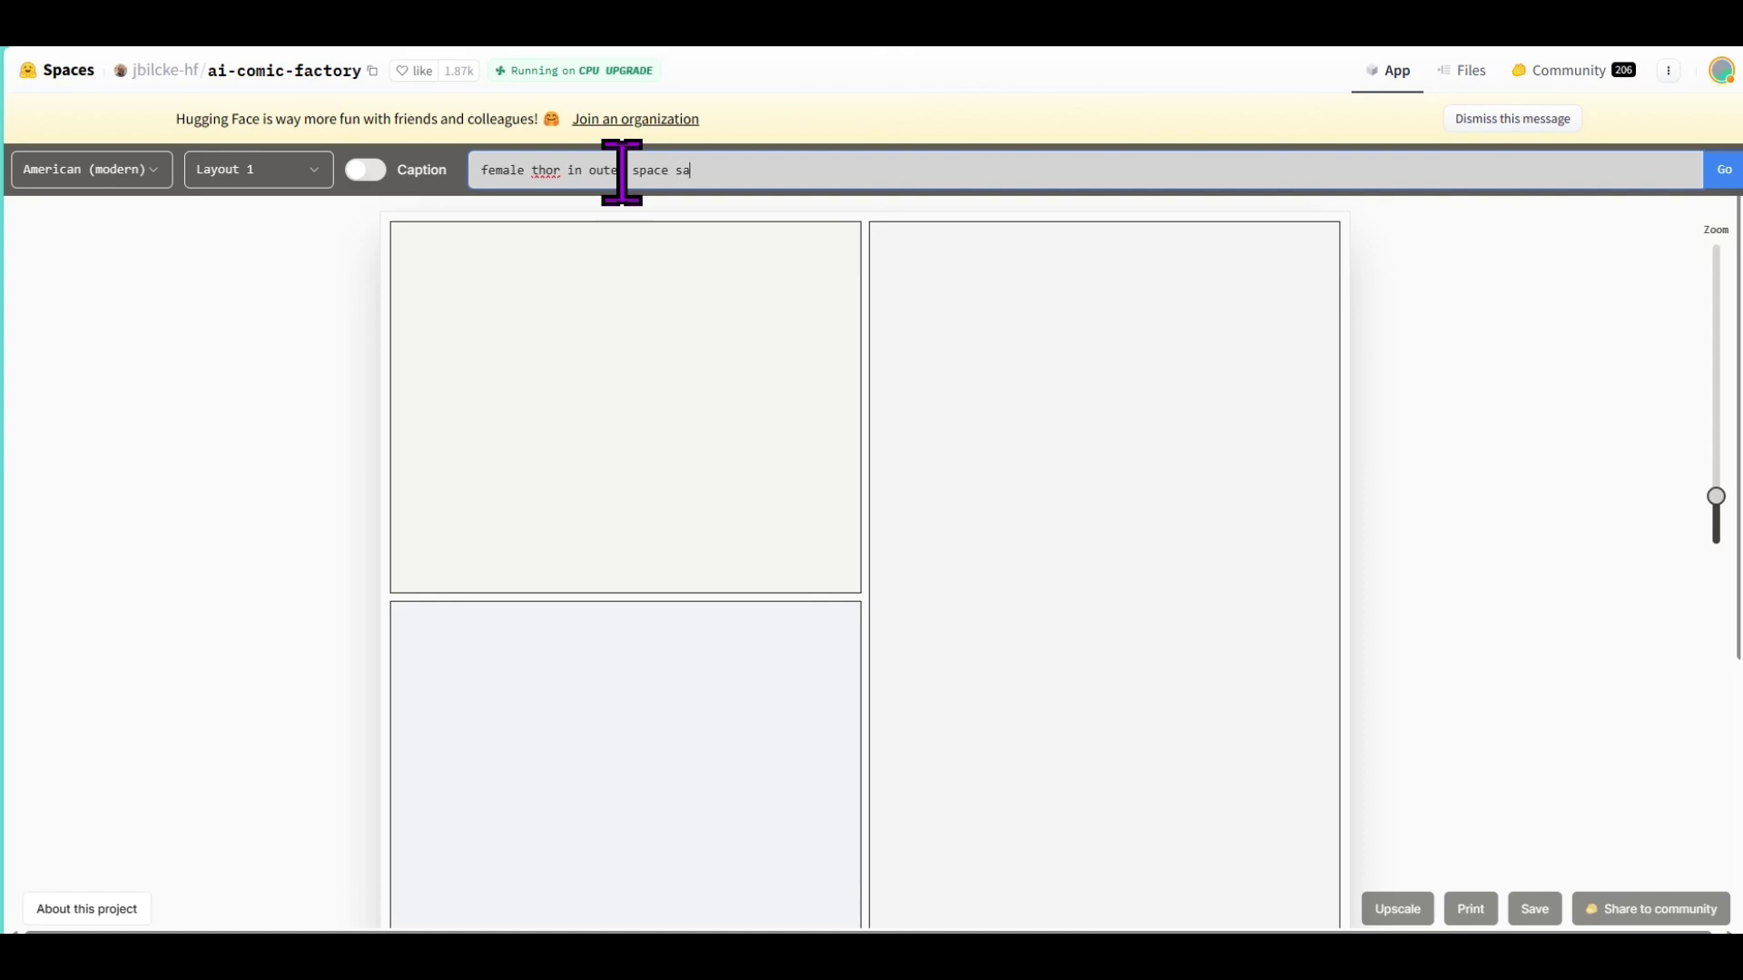
Generate the comic of a female Thor saving the world in outer space and scroll its panels.
{"action": "type", "text": "ld"}
{"action": "key", "text": "Return"}
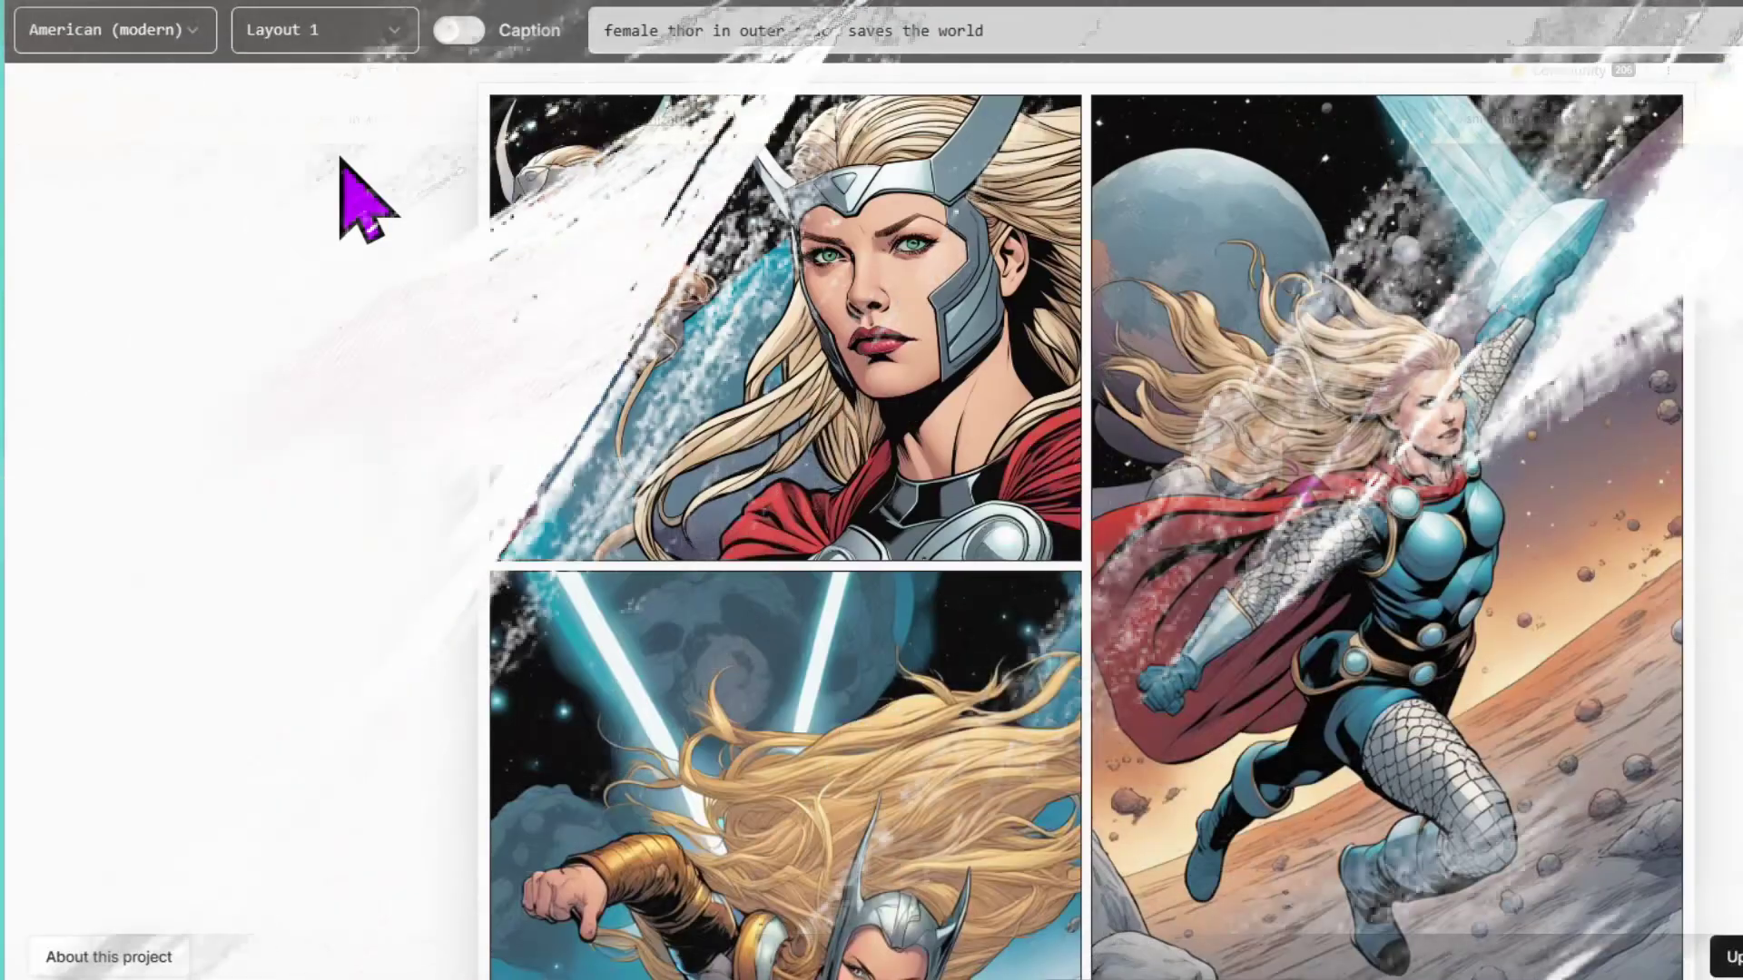
{"action": "scroll", "coordinate": [363, 194], "scroll_direction": "down", "scroll_amount": 5}
{"action": "scroll", "coordinate": [363, 192], "scroll_direction": "down", "scroll_amount": 1}
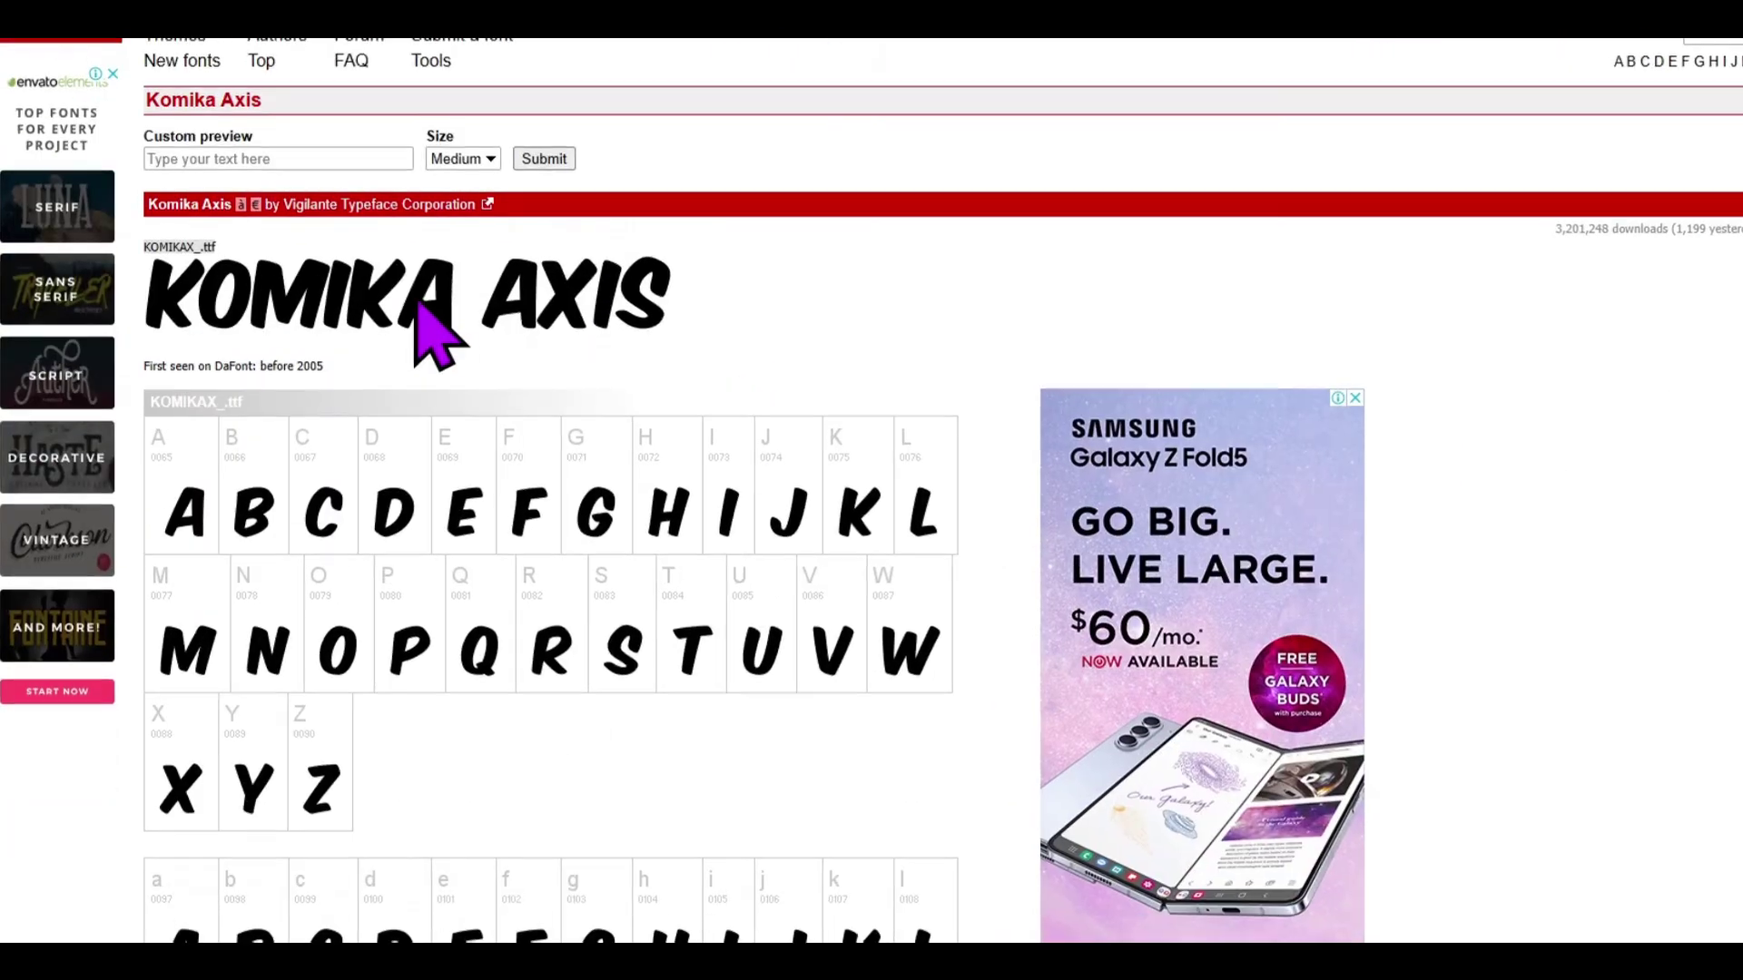
Preview the sample text 'this is what it looks like' in Komika Axis.
{"action": "left_click", "coordinate": [319, 311]}
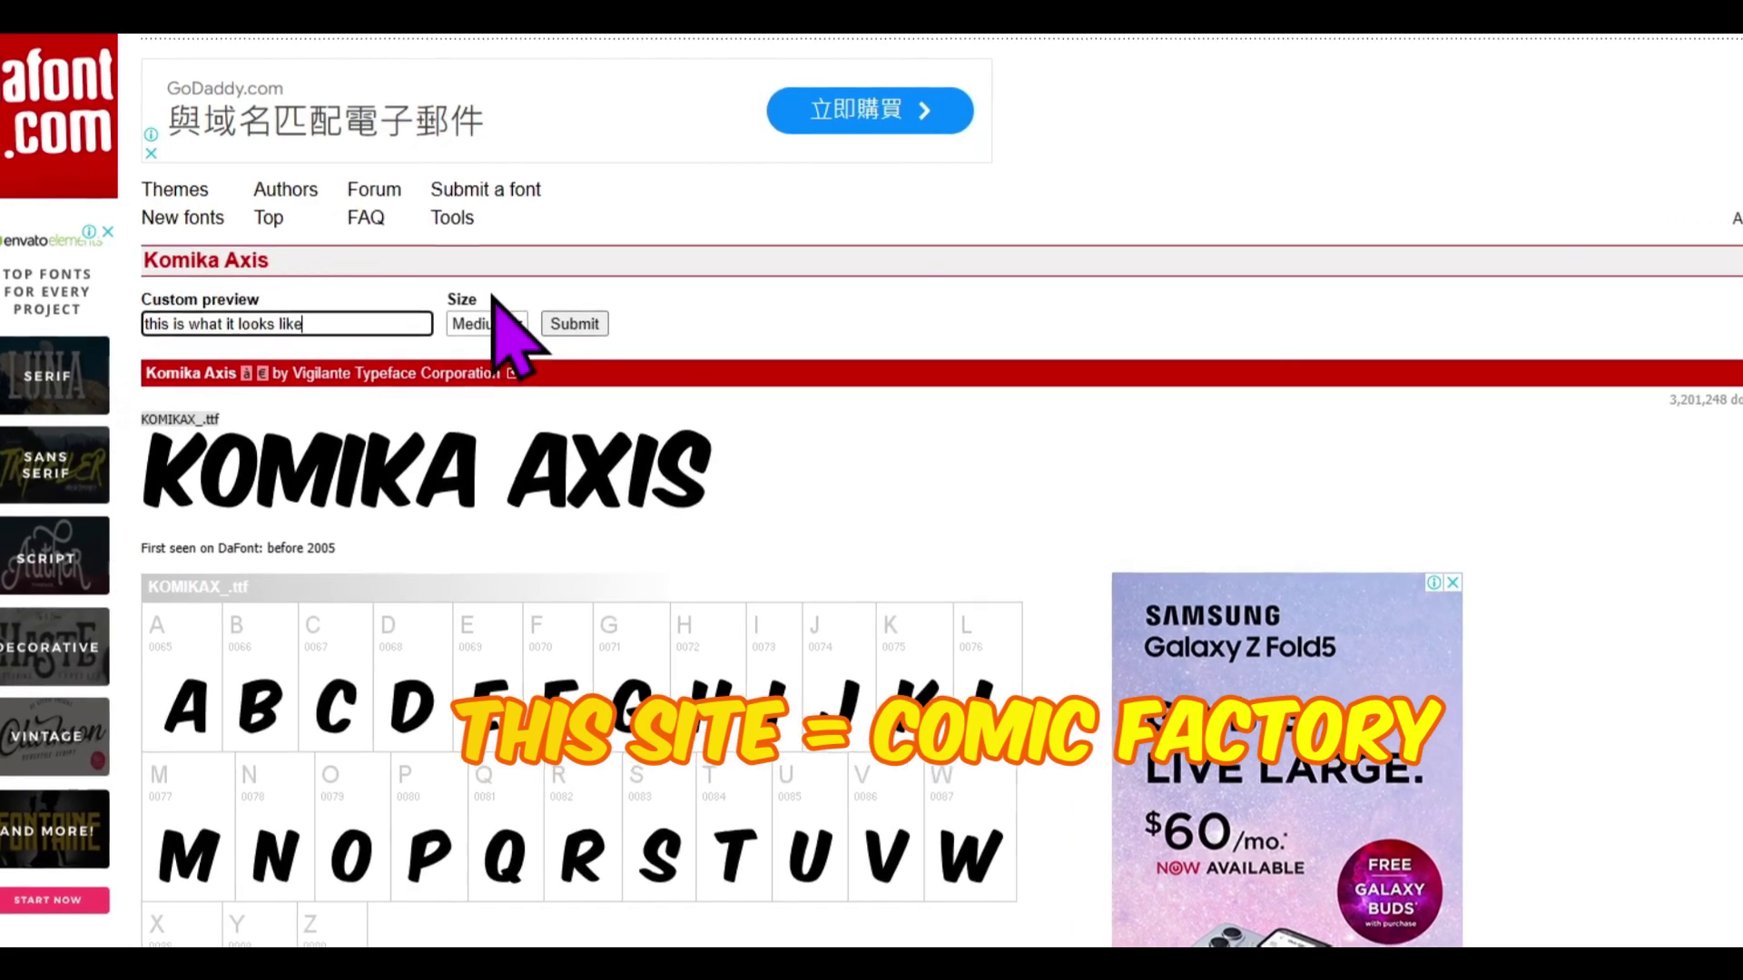
{"action": "left_click", "coordinate": [570, 328]}
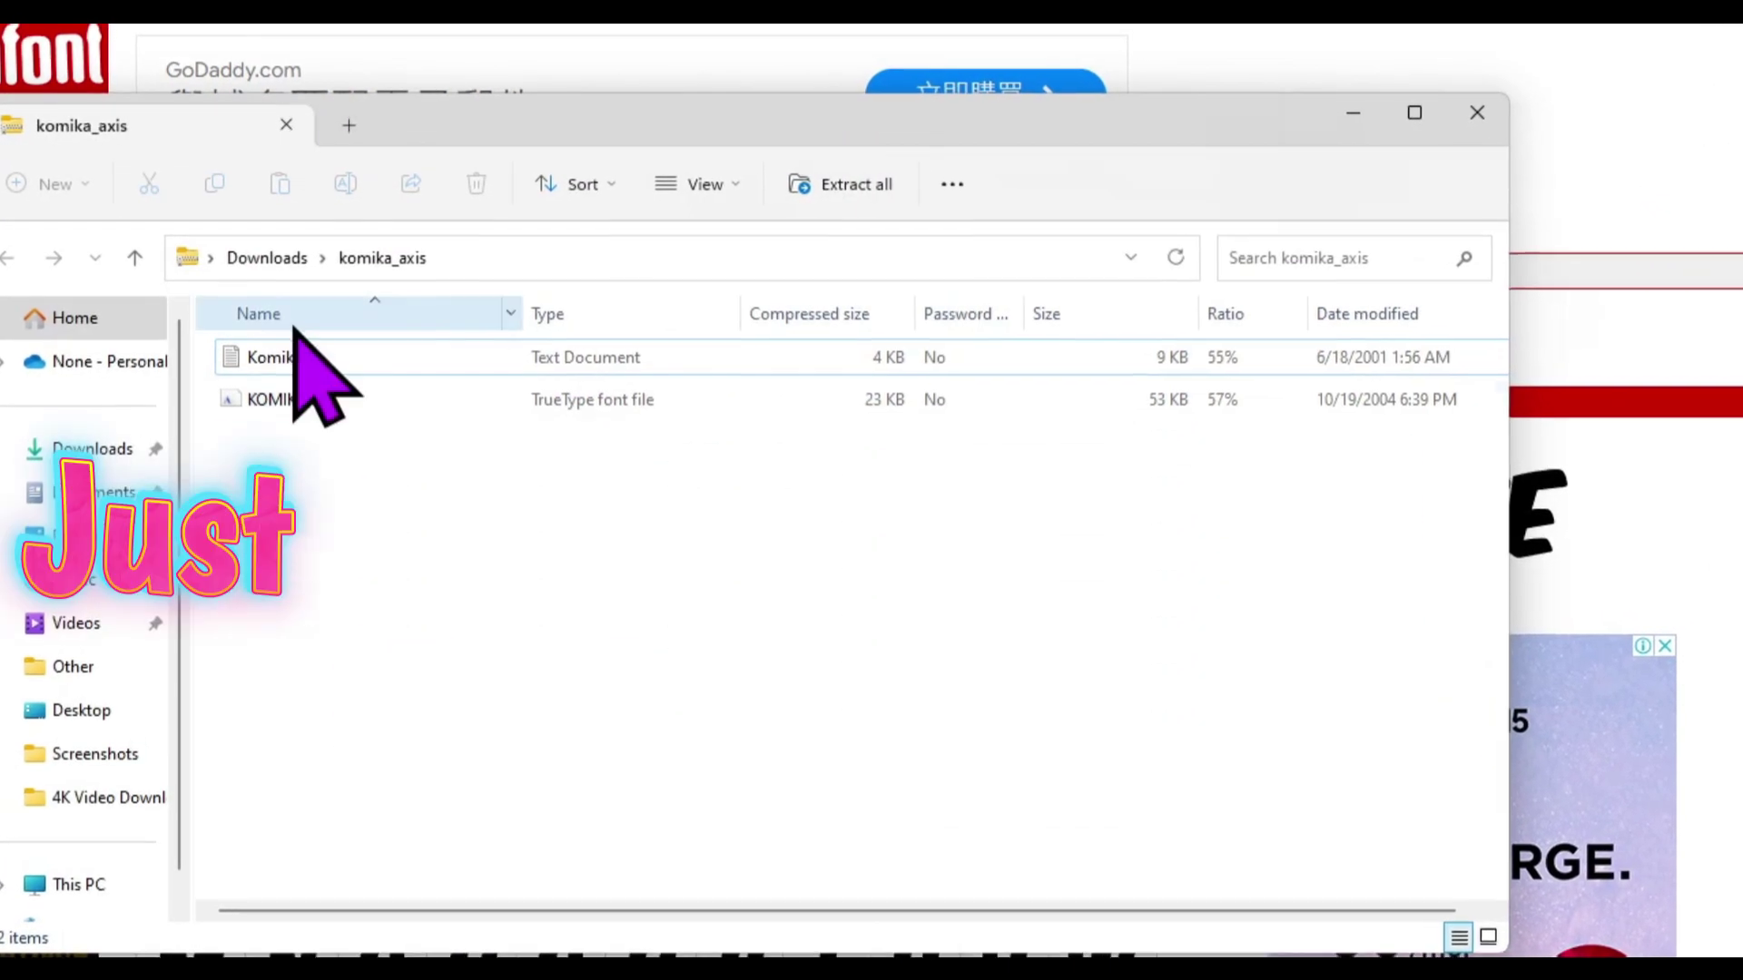
Open KOMIKAX_.ttf from the zip folder in Font Viewer and install the Komika Axis font.
{"action": "double_click", "coordinate": [331, 400]}
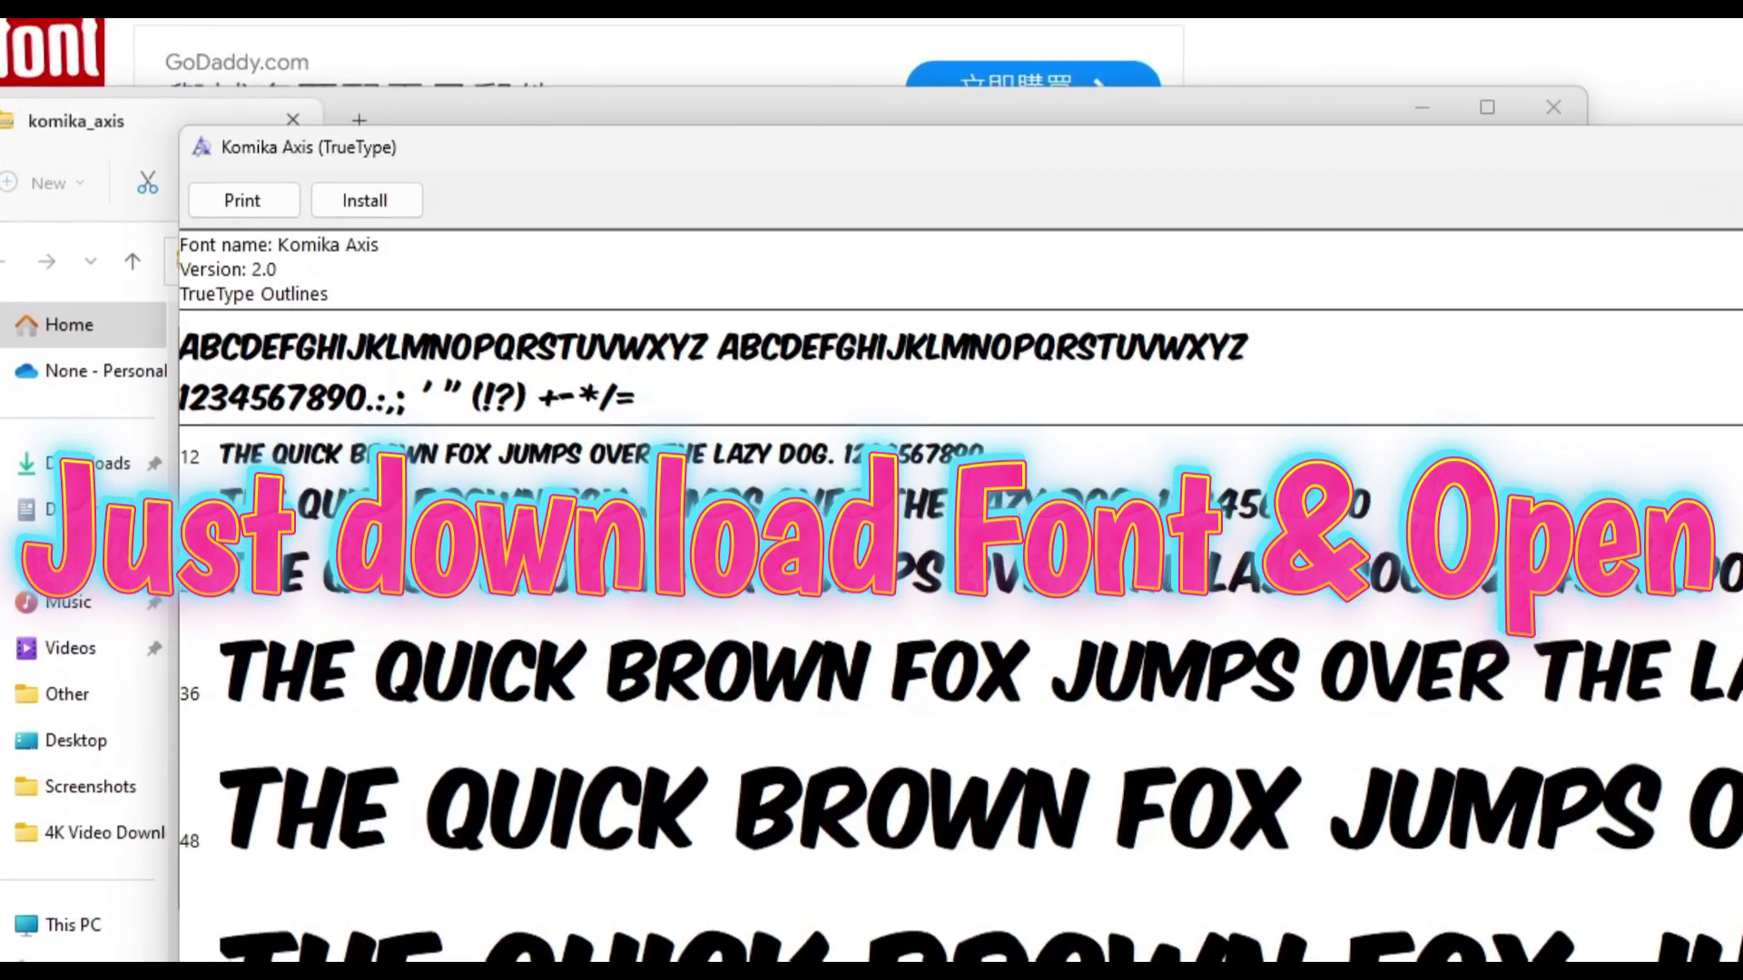
{"action": "left_click", "coordinate": [364, 201]}
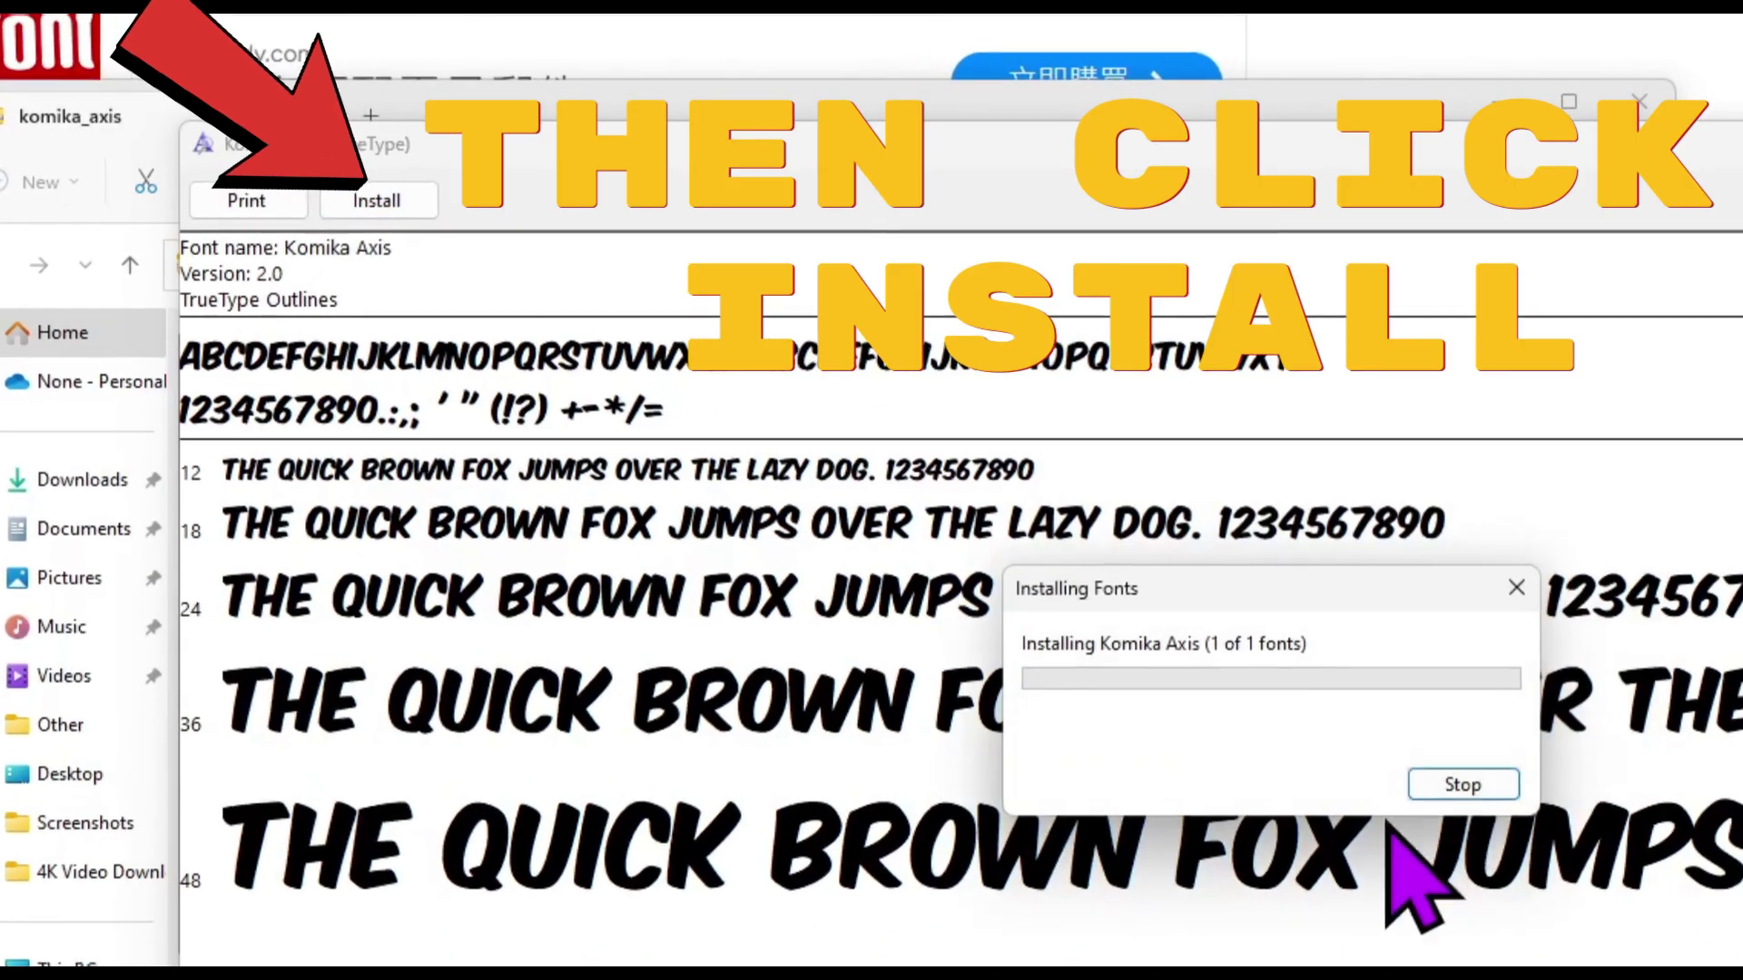